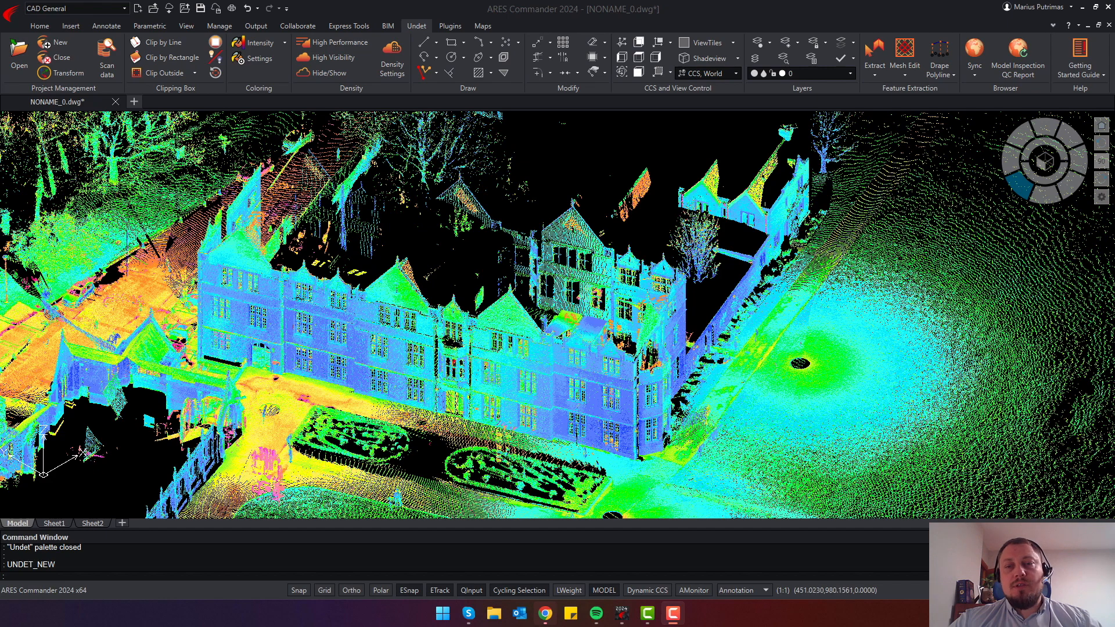
Start a new point cloud project of the monuments, buildings and interiors type and review its settings without changing them
left_click(61, 41)
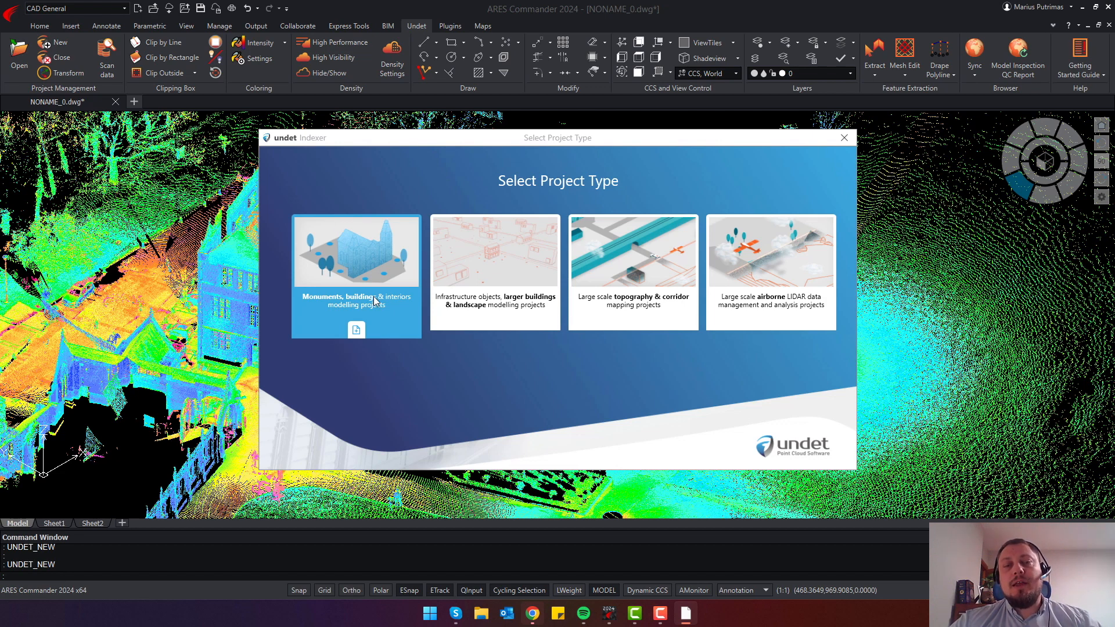
left_click(359, 289)
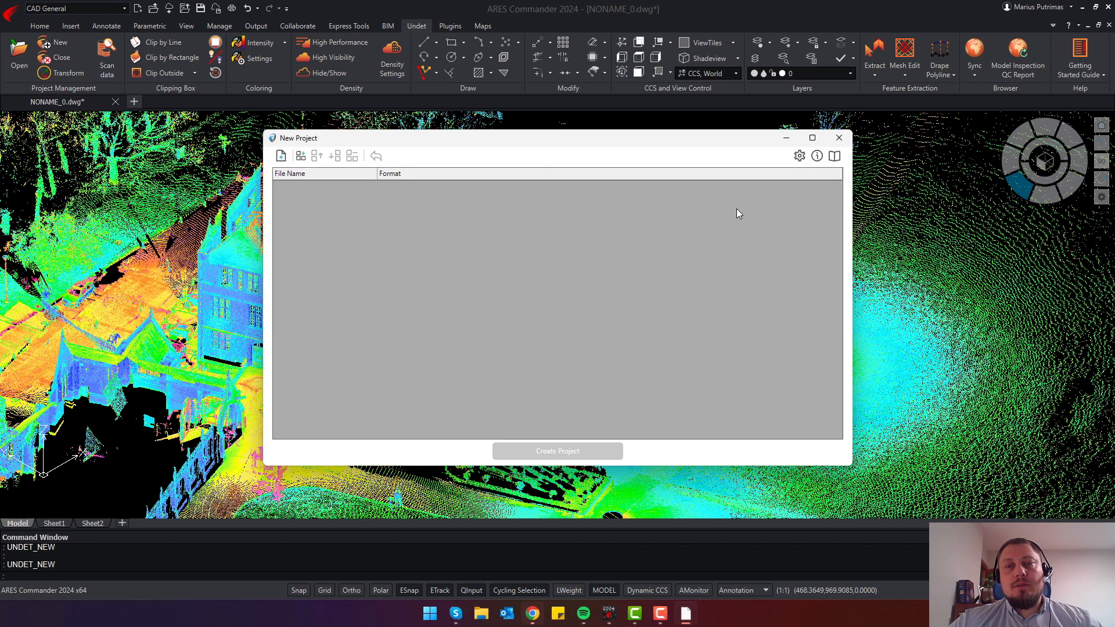
left_click(800, 156)
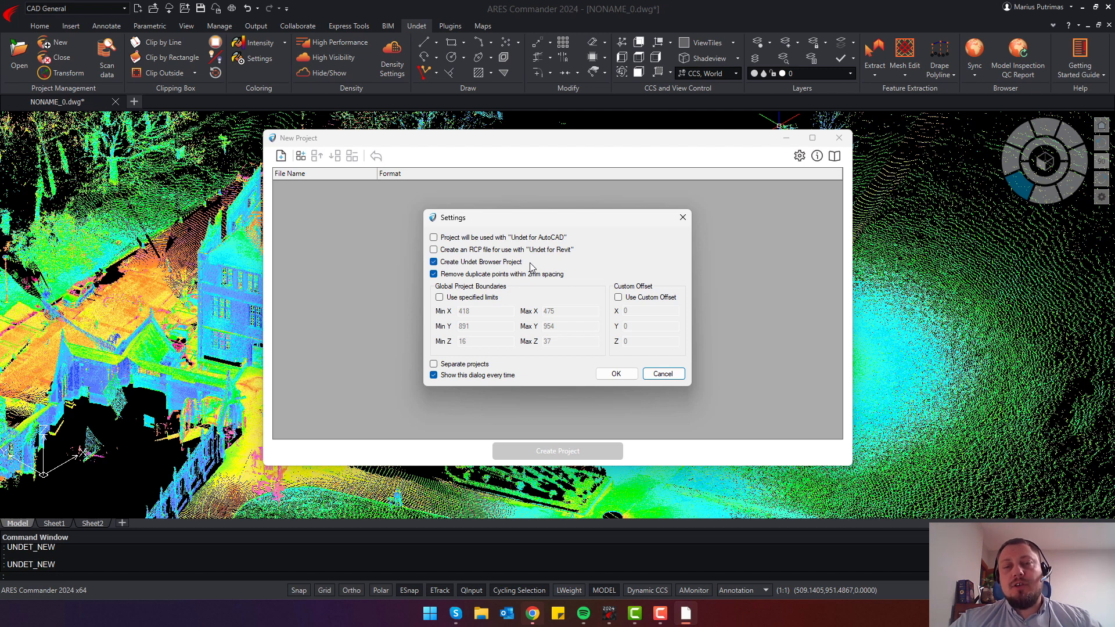
left_click(662, 374)
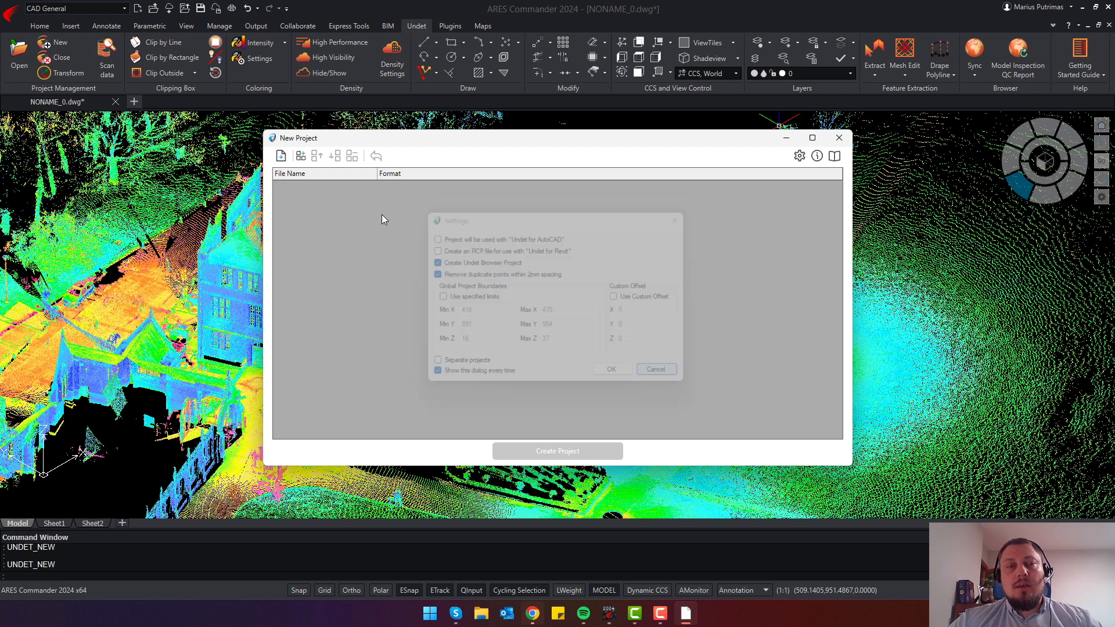
Browse the e57 sample files to add, picking External_001.e57, and cancel the new project without creating it
left_click(281, 157)
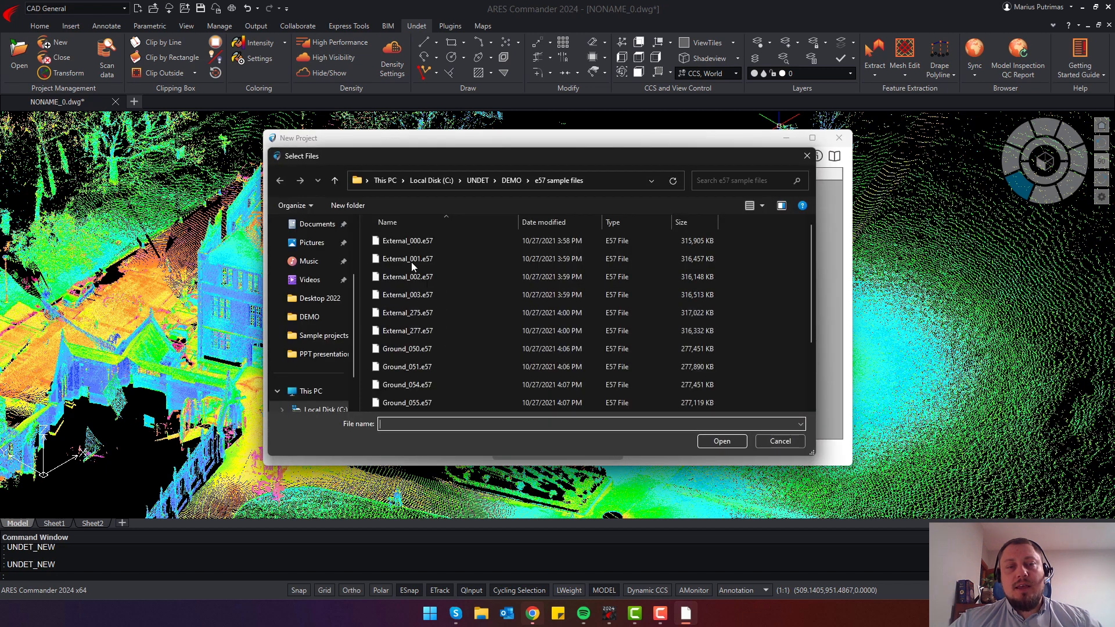
left_click(409, 258)
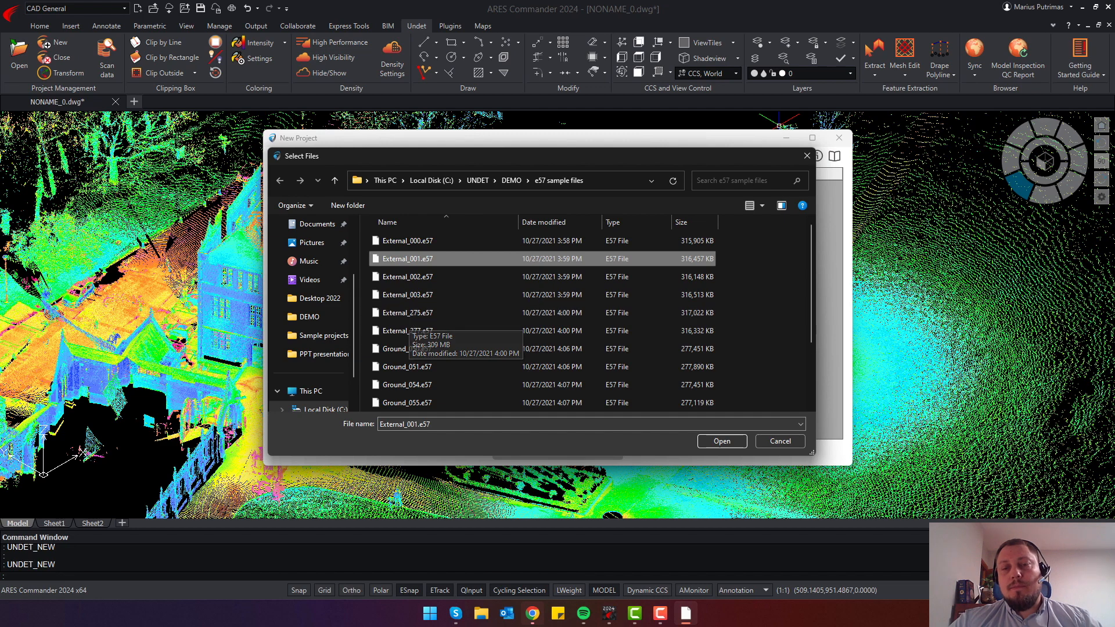
left_click(781, 441)
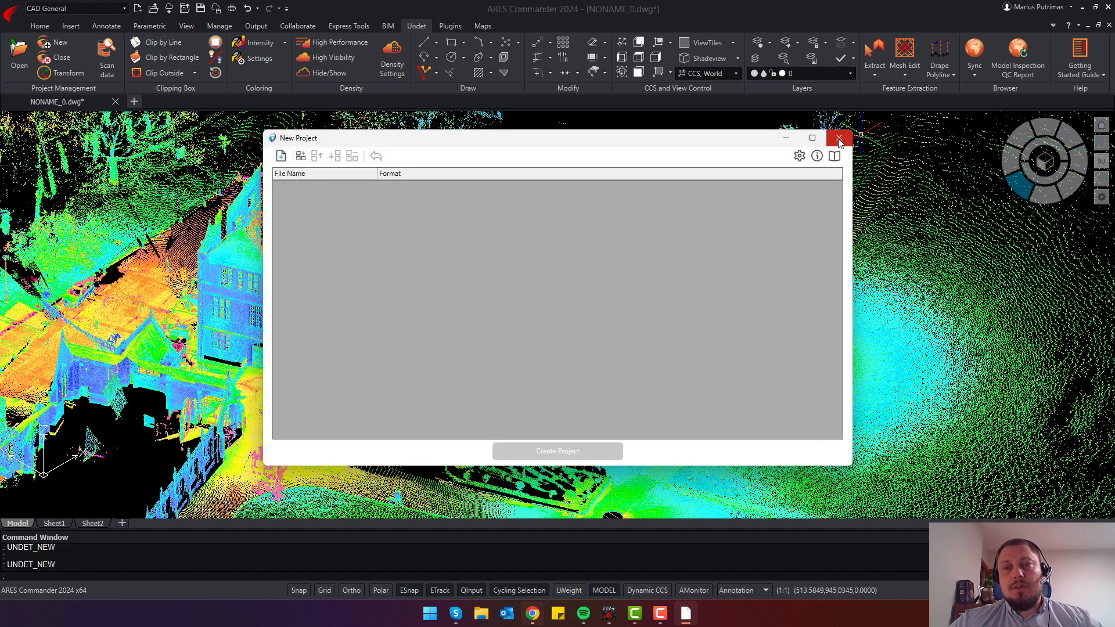
left_click(840, 139)
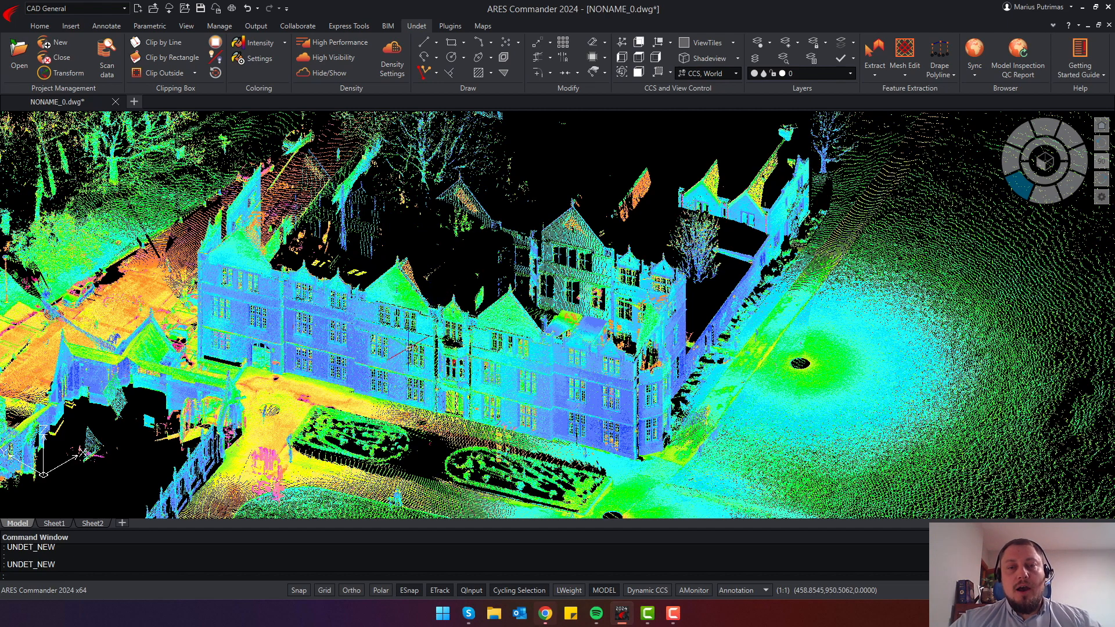
Show the building point cloud from the top and turn on its transparency in the intensity coloring settings
middle_click_drag(455, 326, 495, 312)
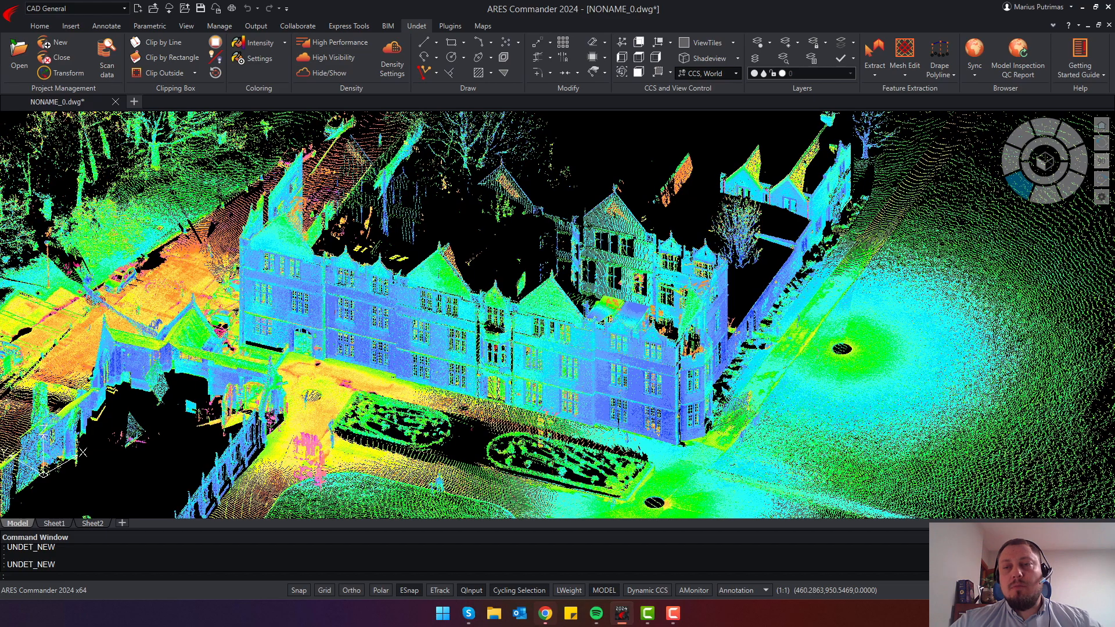
left_click(1049, 148)
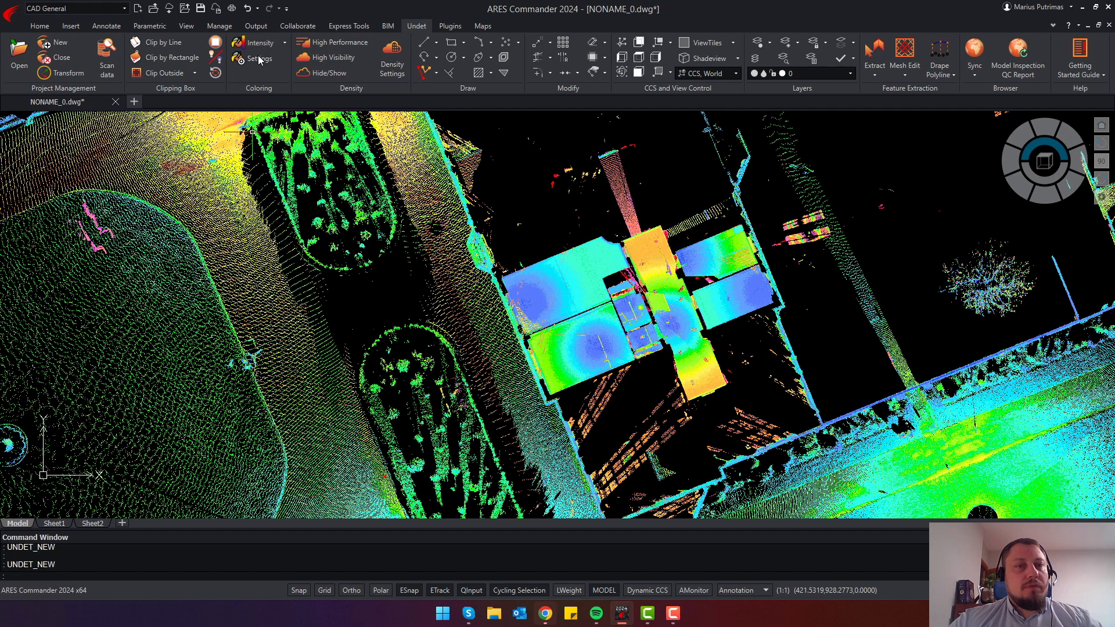
left_click(258, 59)
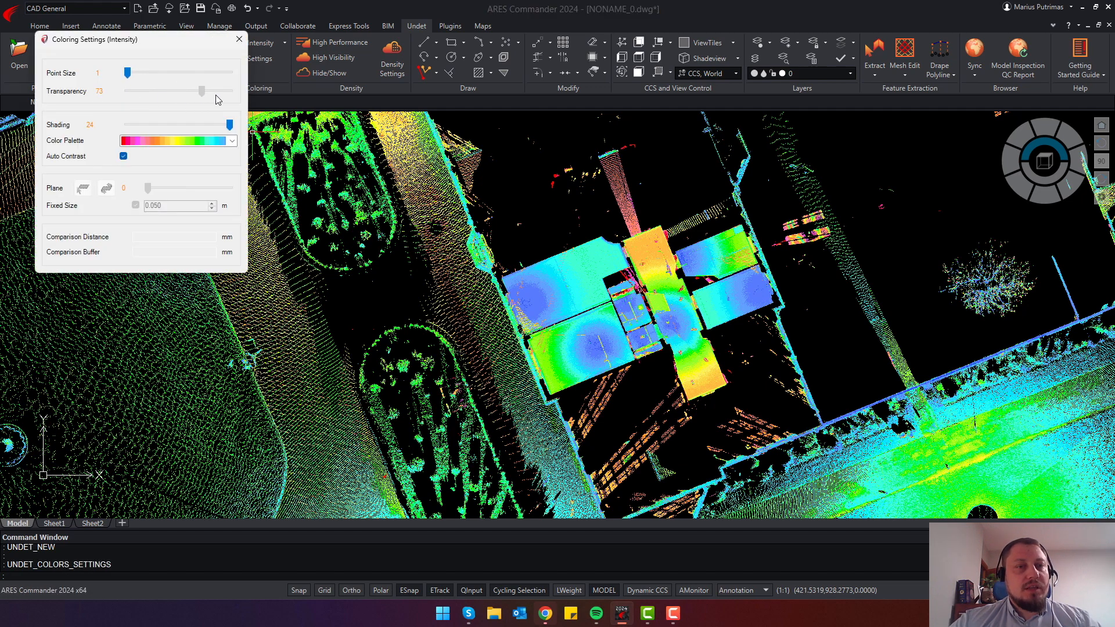
left_click(239, 39)
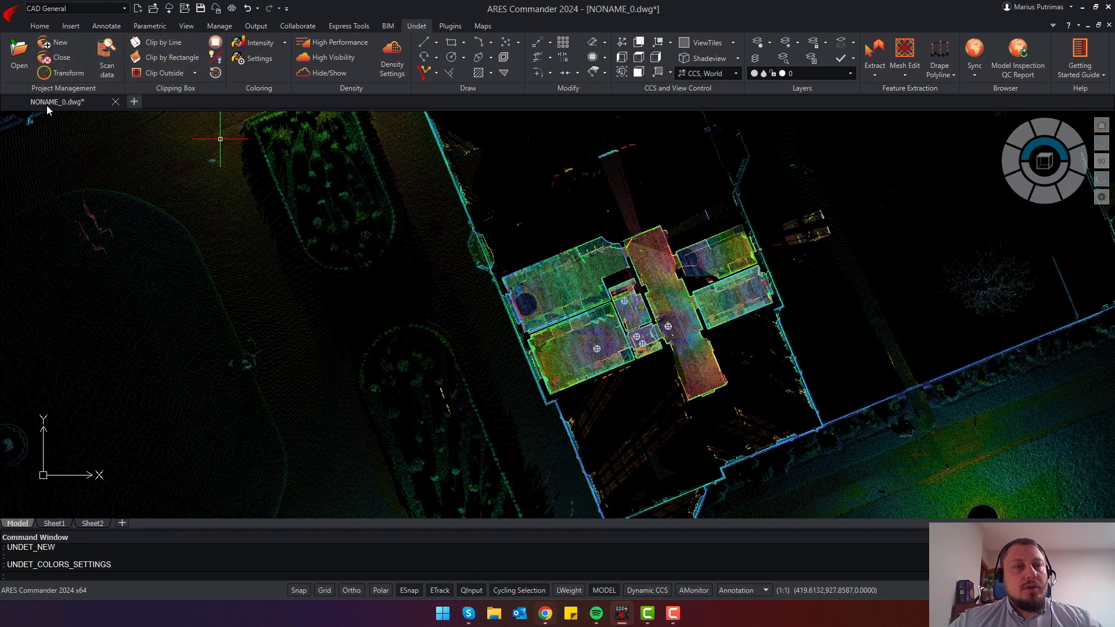
Enable the BB display for every scan position in the Inside and External groups of the scan data
left_click(107, 77)
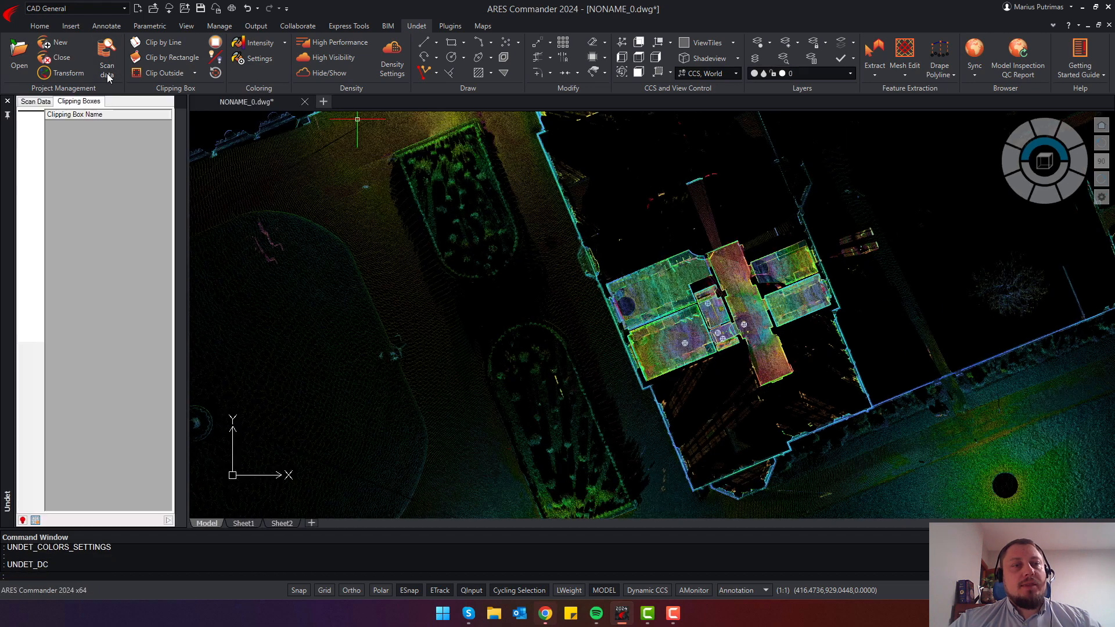
left_click(47, 102)
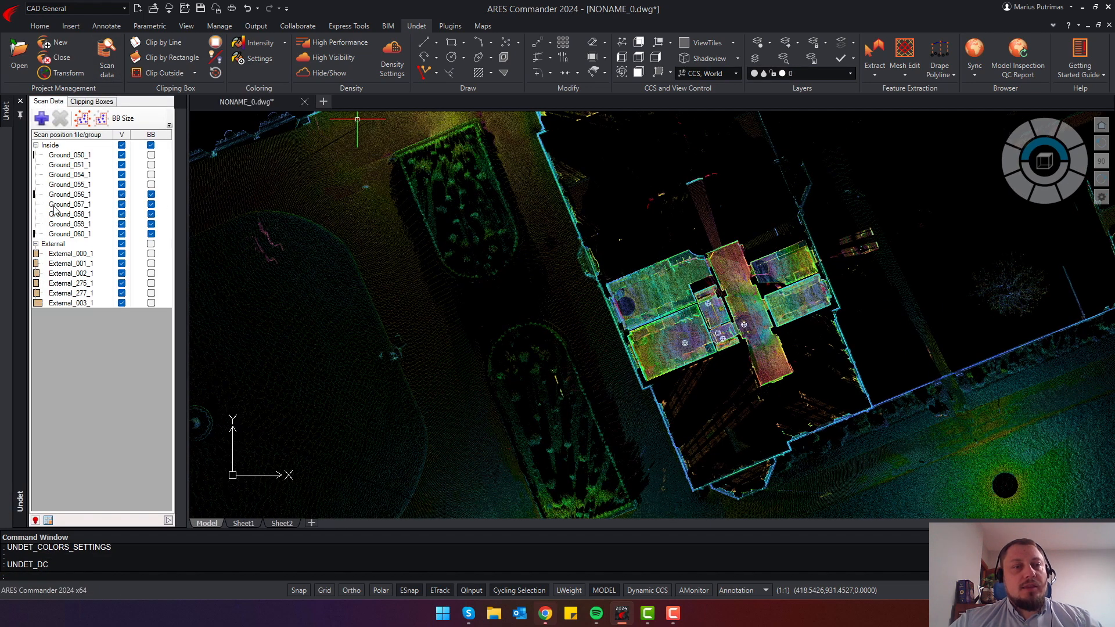
left_click(61, 147)
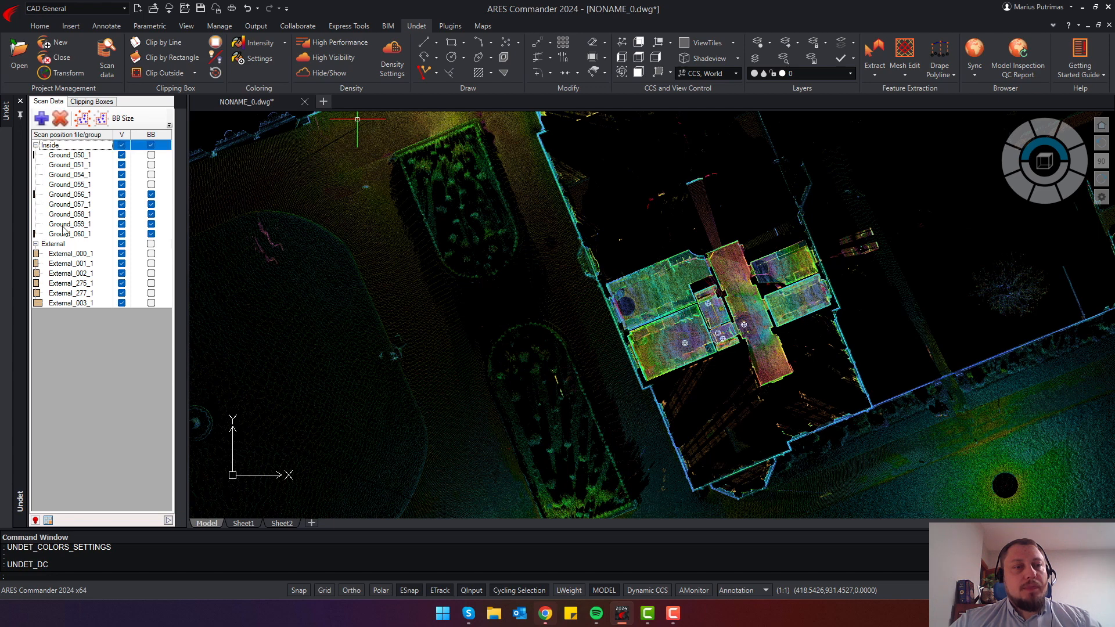
left_click(61, 304, "shift")
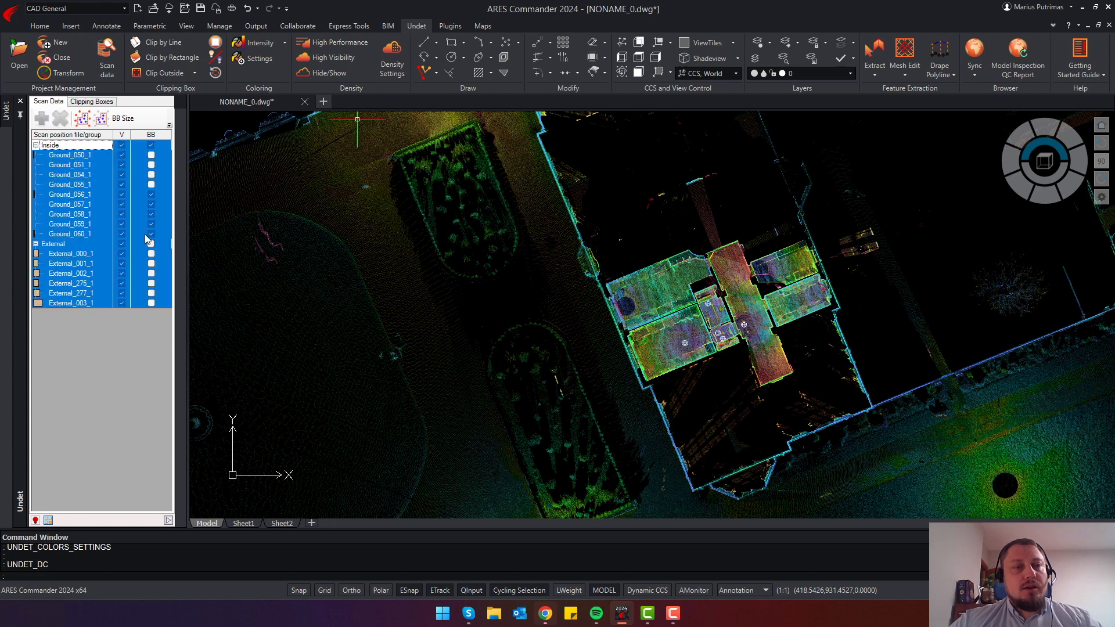
left_click(151, 155)
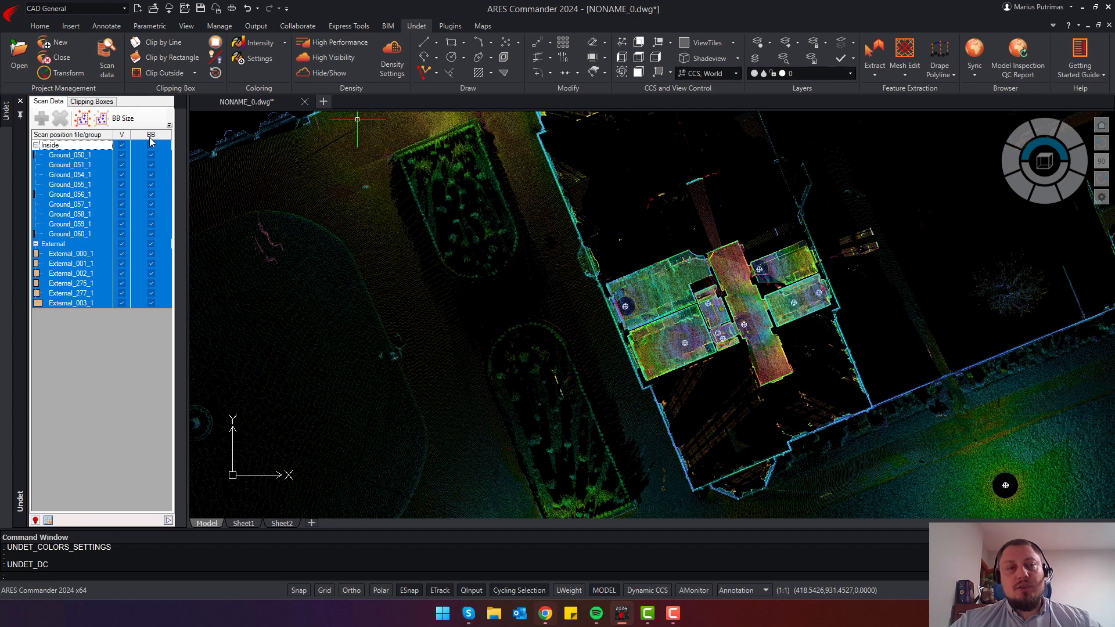
key("Escape")
scroll(757, 391, "down", 2)
key("Escape")
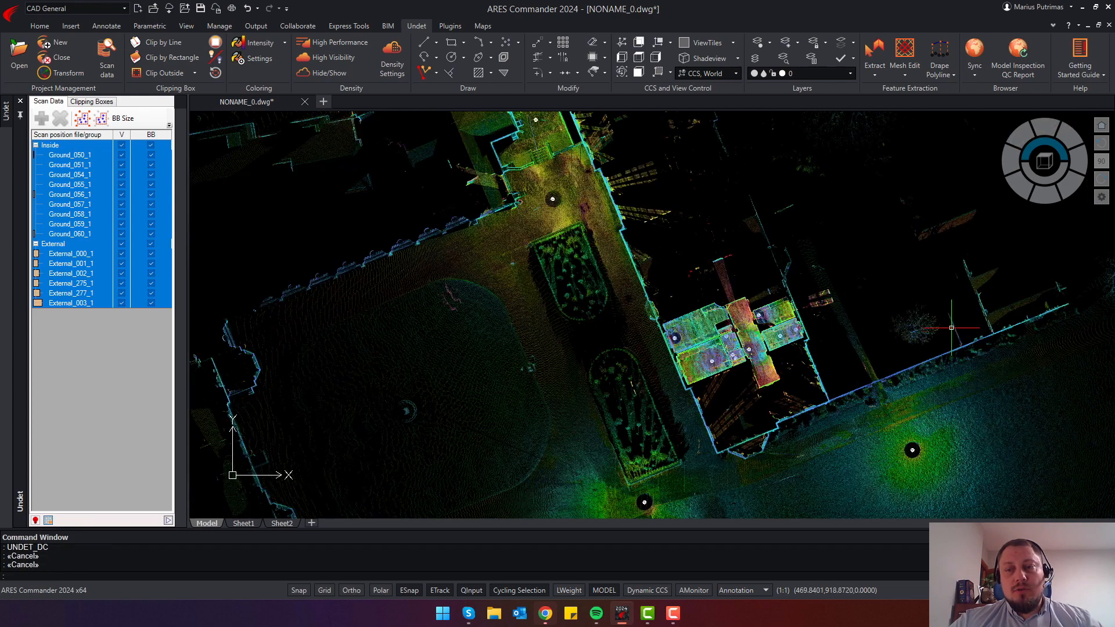
Window-select the scan station markers around the building to highlight them, and clear the selection
left_click(966, 283)
left_click(565, 514)
scroll(699, 330, "up", 4)
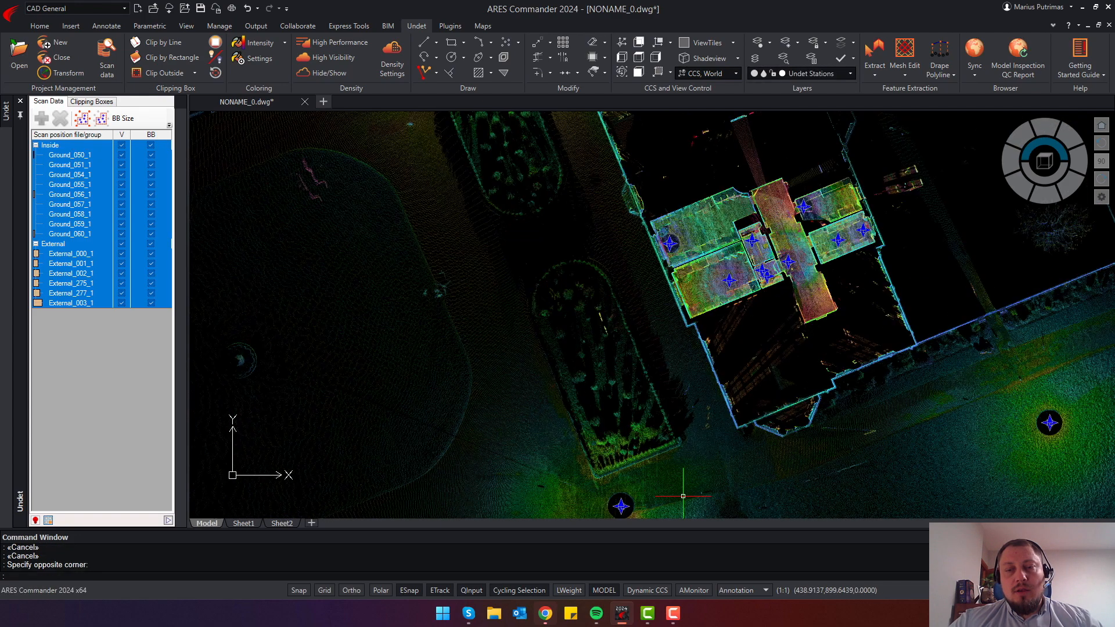
middle_click_drag(699, 330, 703, 264)
scroll(602, 453, "up", 4)
key("Escape")
key("Escape")
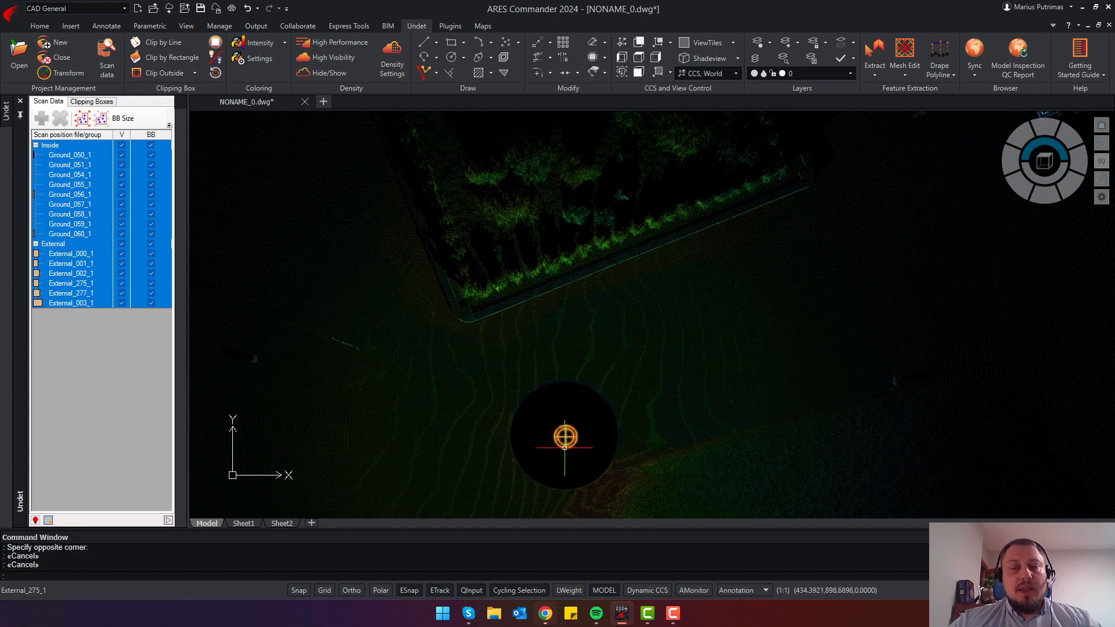
Open the External_275_1 scan station below the hedged garden bed in Undet Browser
scroll(565, 437, "down", 4)
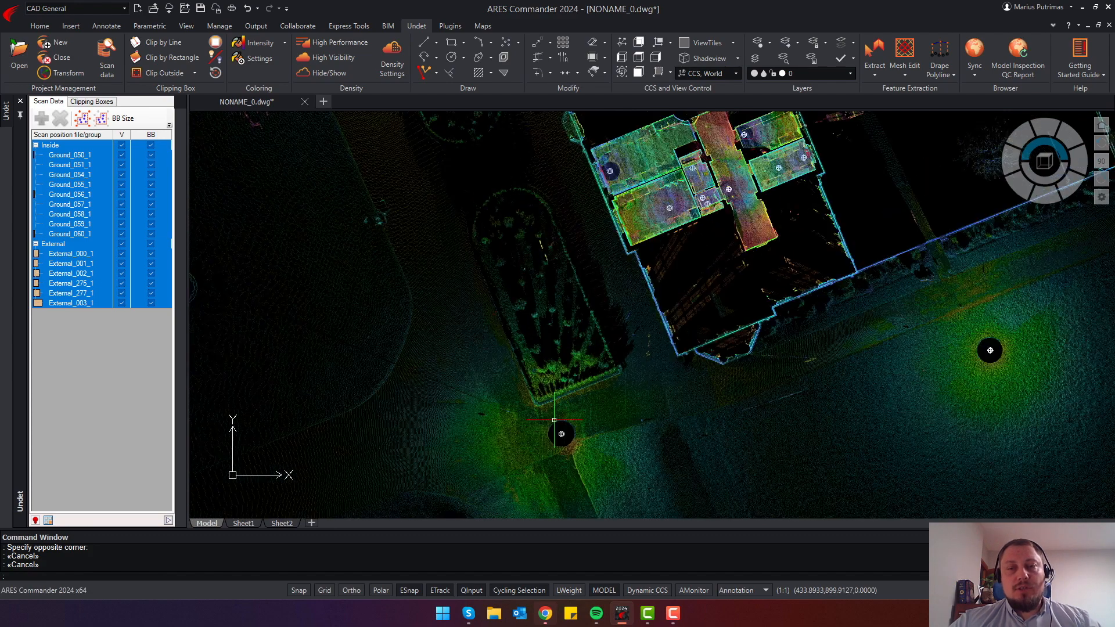
scroll(564, 438, "up", 3)
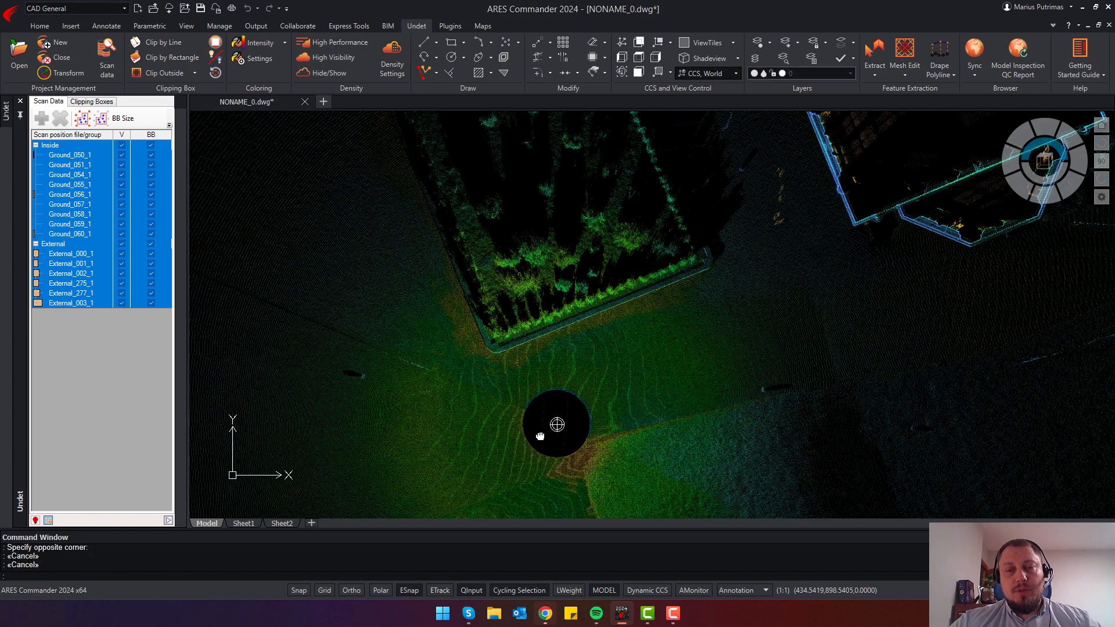
middle_click_drag(564, 441, 522, 438)
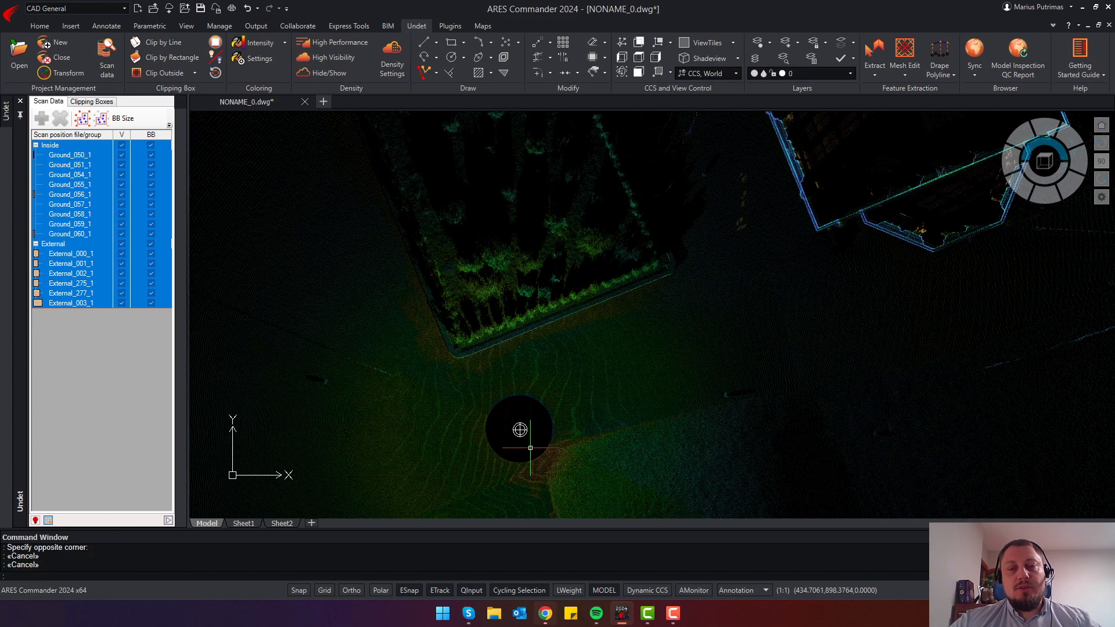
left_click(520, 430)
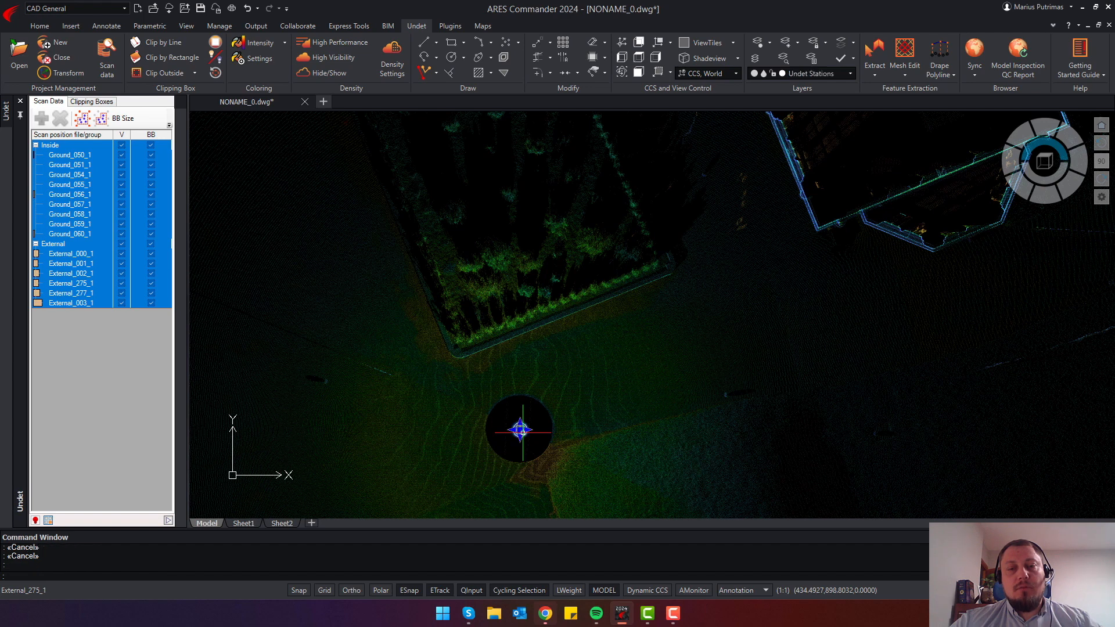
double_click(520, 429)
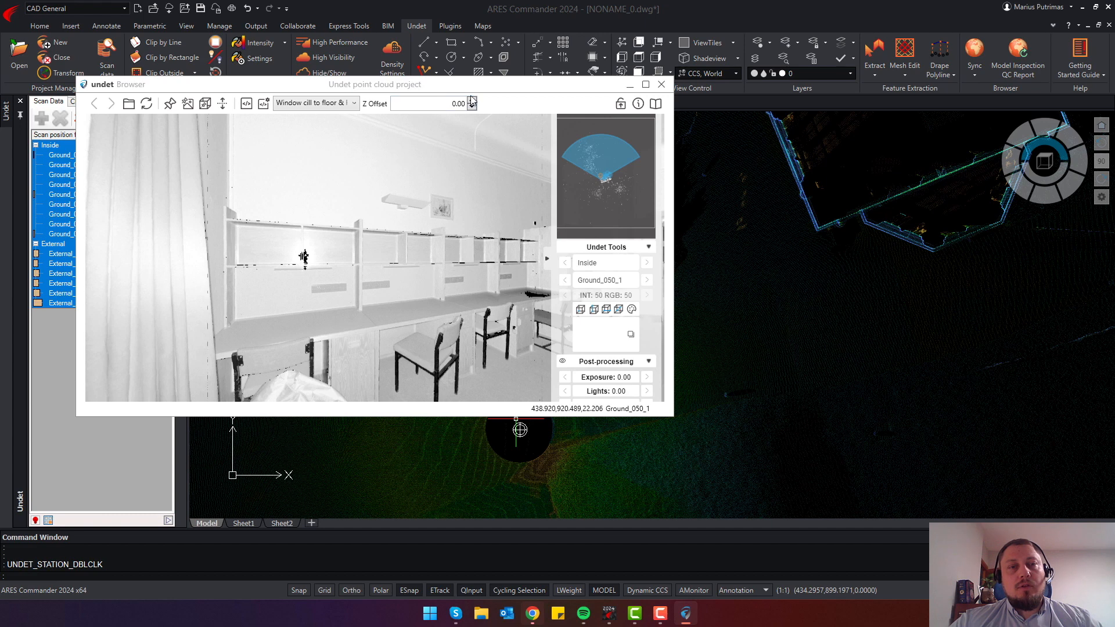
Reposition and enlarge the Undet Browser window, then look around the interior scan from another station
left_click_drag(479, 89, 474, 41)
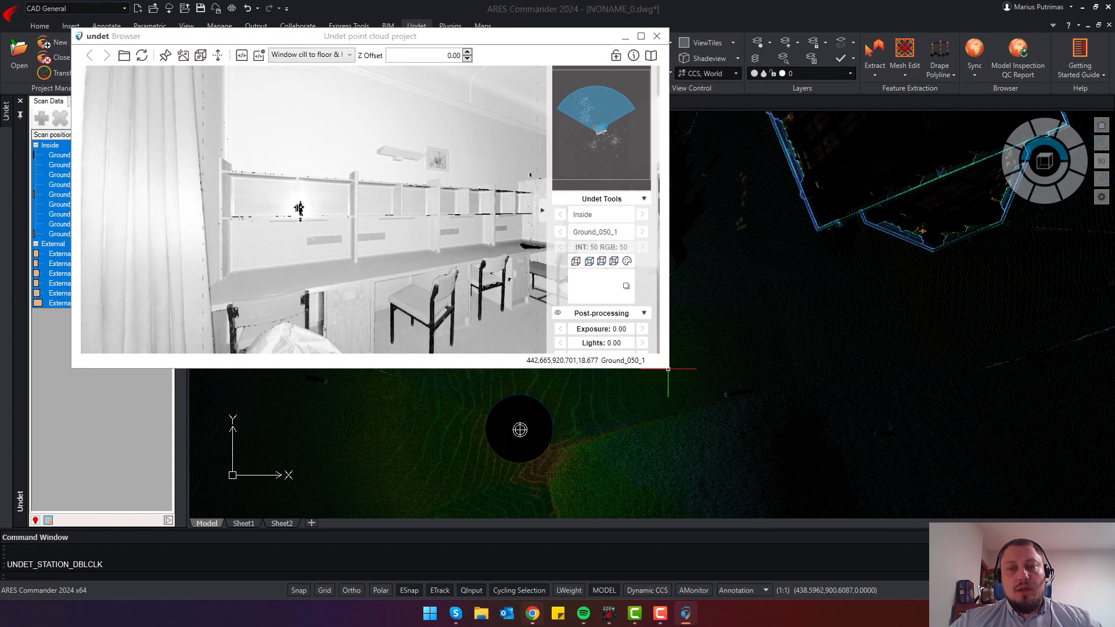
mouse_move(668, 367)
left_mouse_down()
mouse_move(896, 491)
mouse_move(610, 375)
mouse_move(171, 362)
mouse_move(418, 244)
mouse_move(469, 240)
left_mouse_up()
left_click(524, 218)
left_click_drag(674, 338, 382, 217)
Switch the panorama to the External scan group and set the image blend to INT 0 and RGB 100
left_click(829, 276)
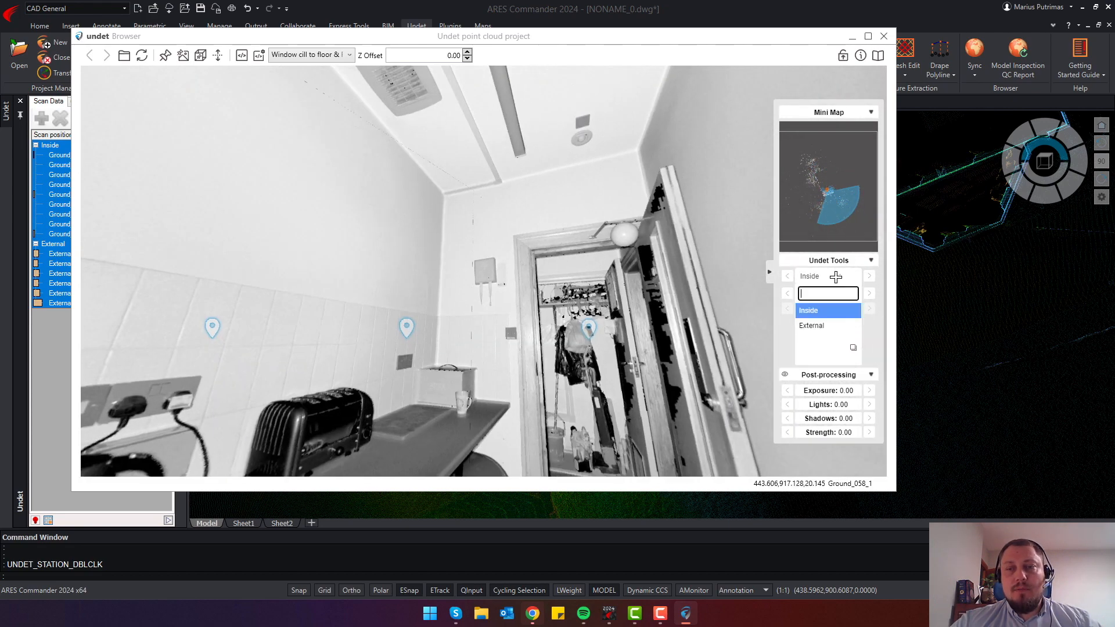
left_click(813, 324)
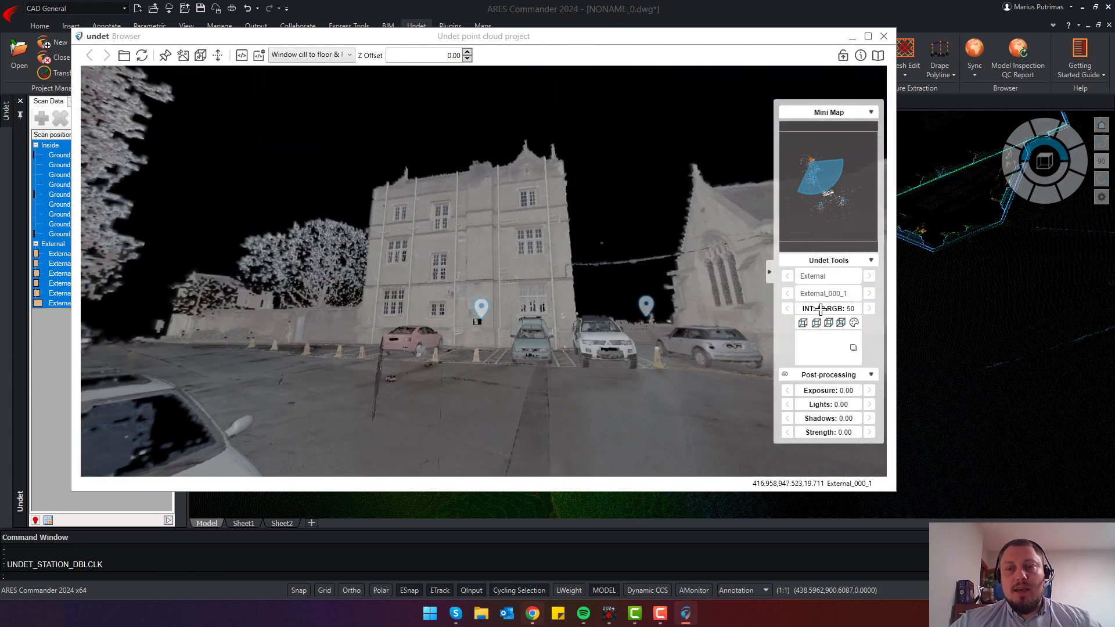
left_click_drag(820, 309, 859, 308)
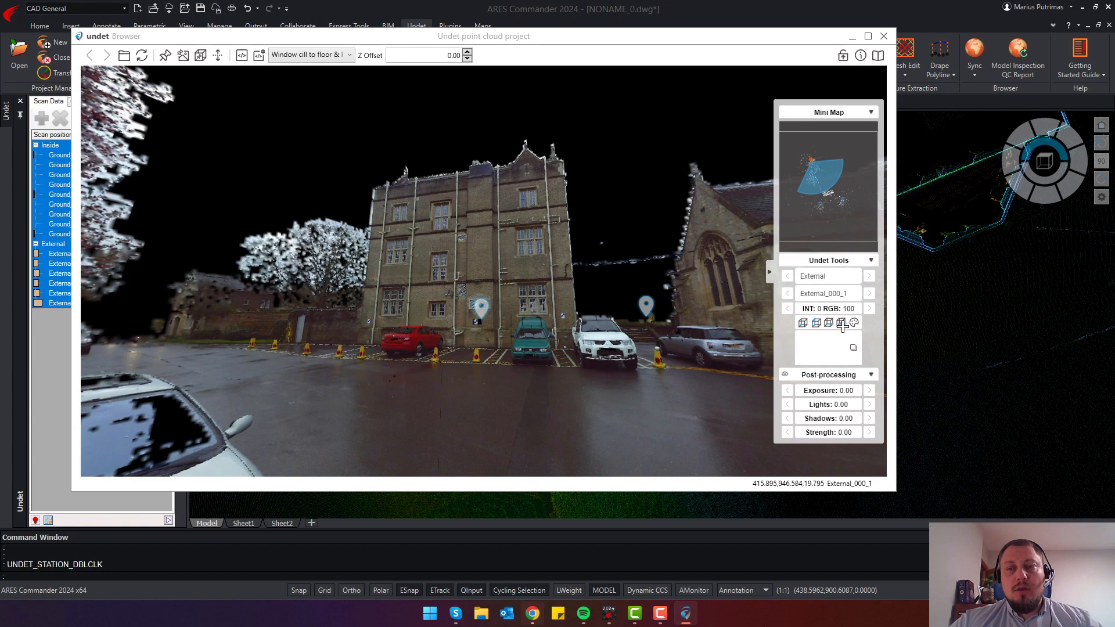
Measure the XYZ coordinates of a point beside the teal van and move to the External_001_1 station
left_click(804, 323)
left_click(515, 323)
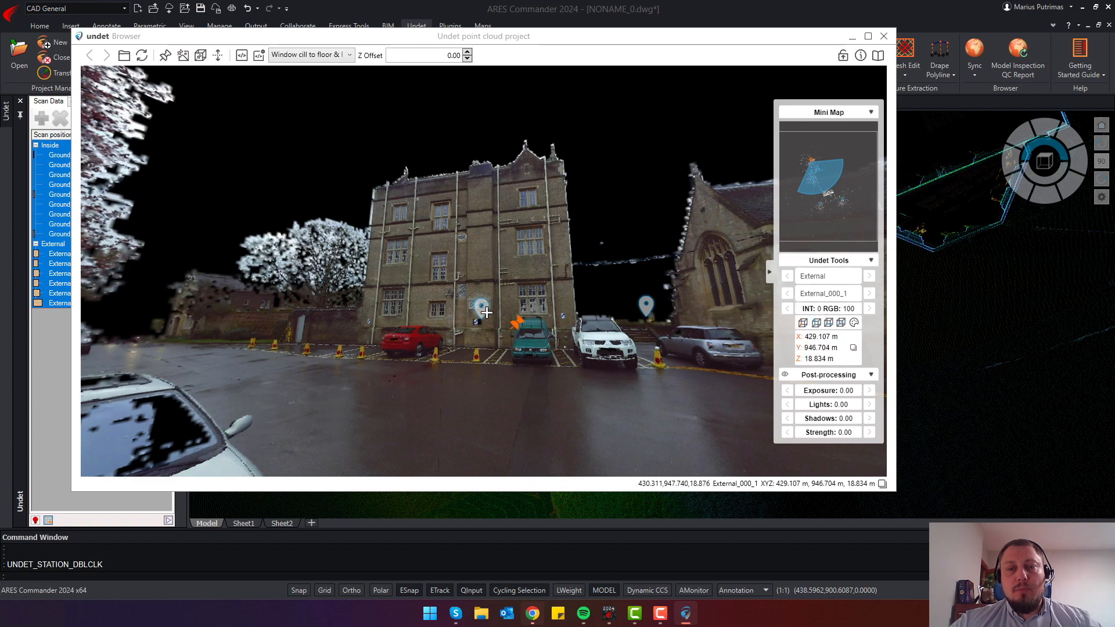
left_click(484, 311)
left_click_drag(476, 360, 391, 261)
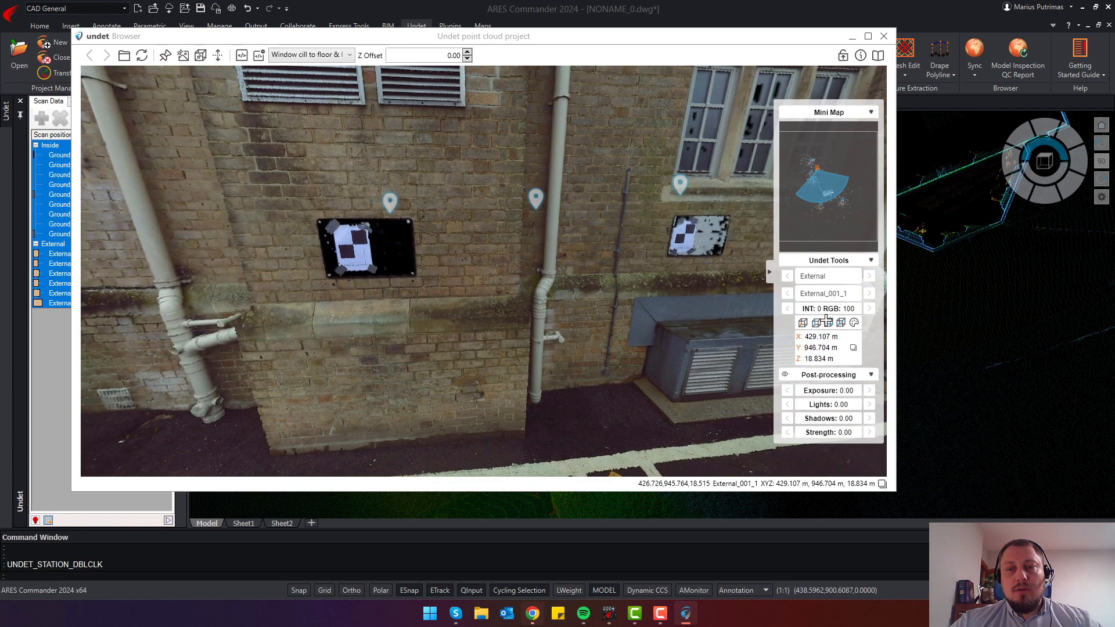
Measure the vertical distance on the brick wall from the stone ledge below the target down to the ground
left_click(816, 323)
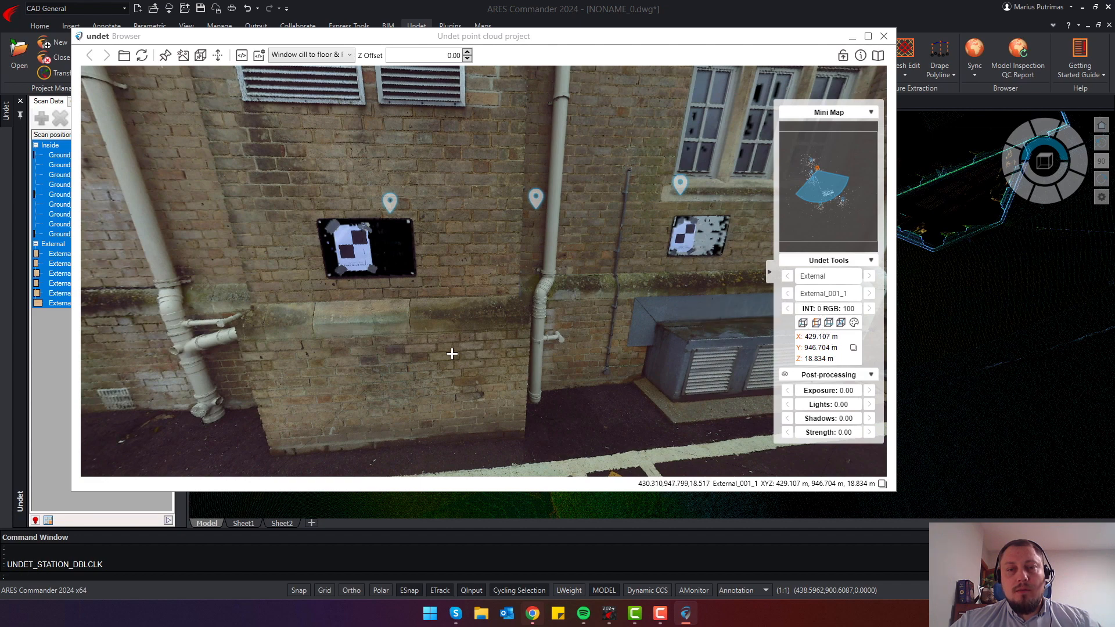
left_click(461, 321)
left_click(470, 440)
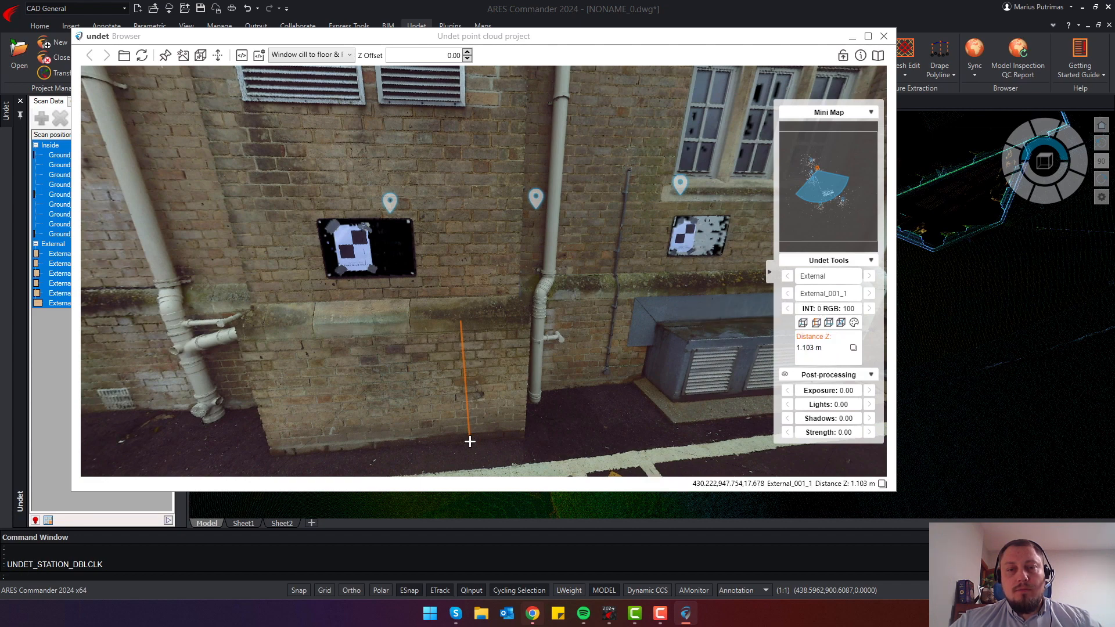
mouse_move(408, 385)
left_mouse_down()
mouse_move(547, 351)
mouse_move(567, 366)
mouse_move(485, 383)
mouse_move(174, 365)
mouse_move(462, 355)
mouse_move(392, 378)
left_mouse_up()
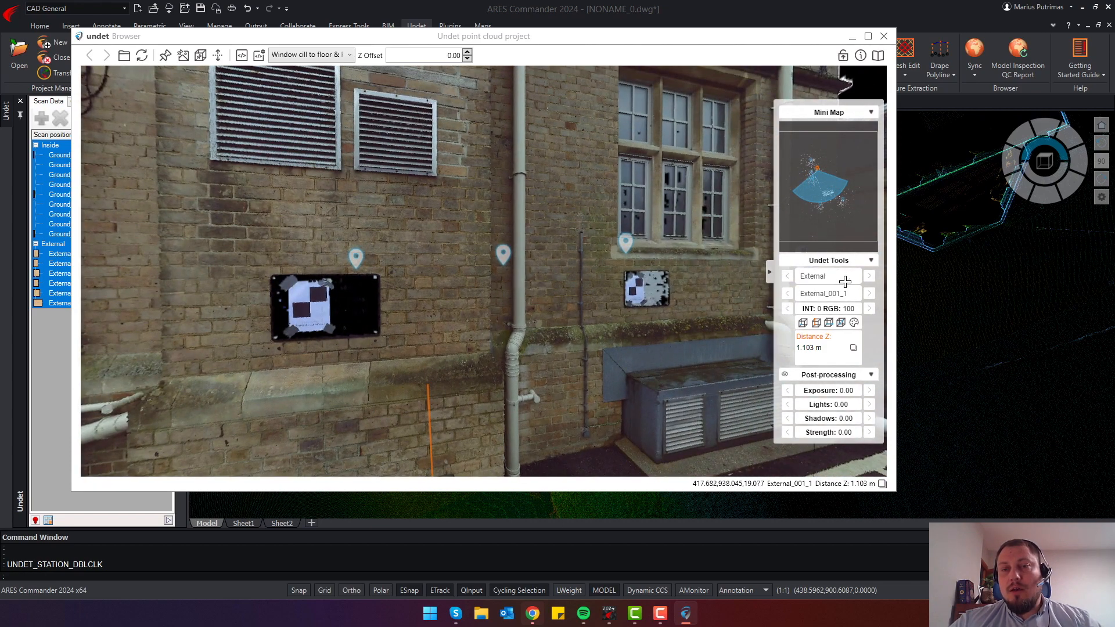
Switch the panorama to the Inside scan group, then shrink the Undet Browser window and move it clear of most of the plan
left_click(846, 277)
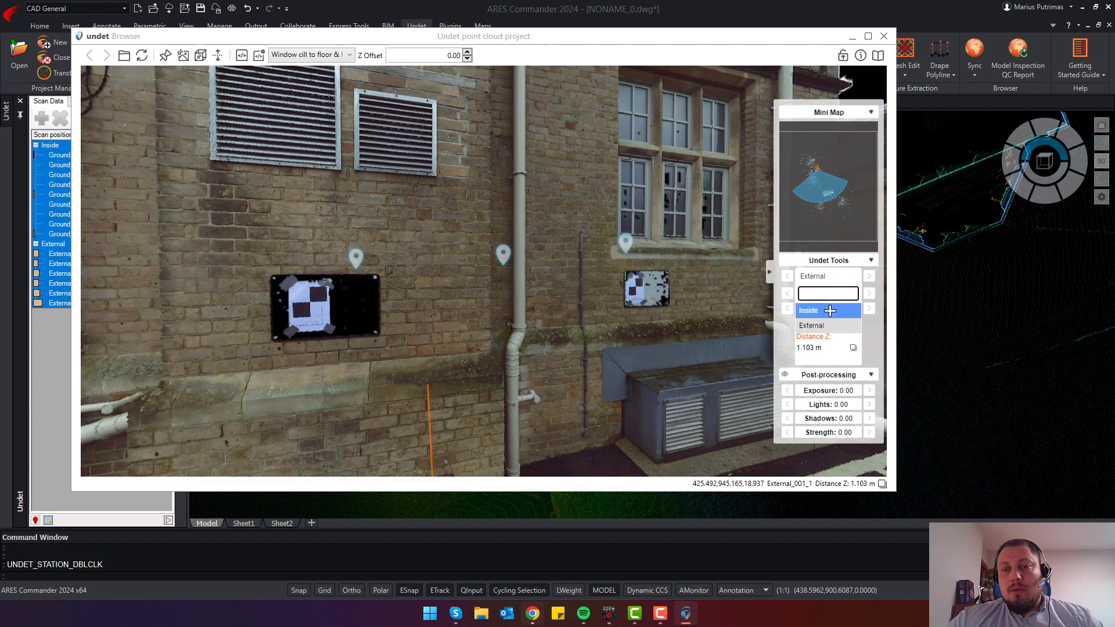
left_click(795, 301)
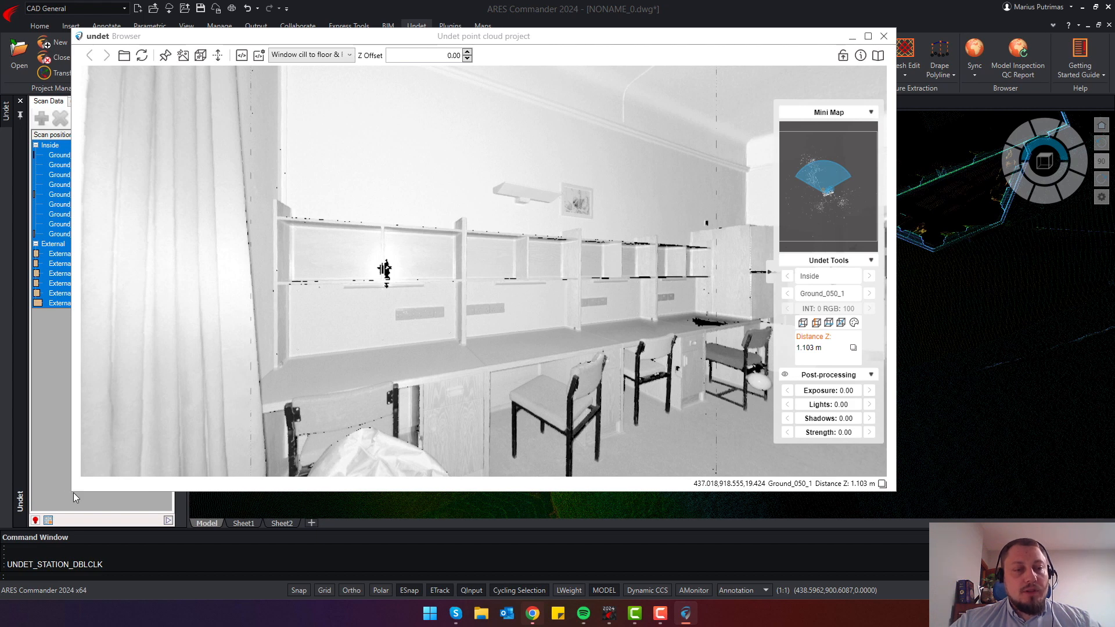
left_click_drag(73, 491, 316, 362)
left_click_drag(433, 366, 440, 351)
left_click_drag(754, 48, 962, 265)
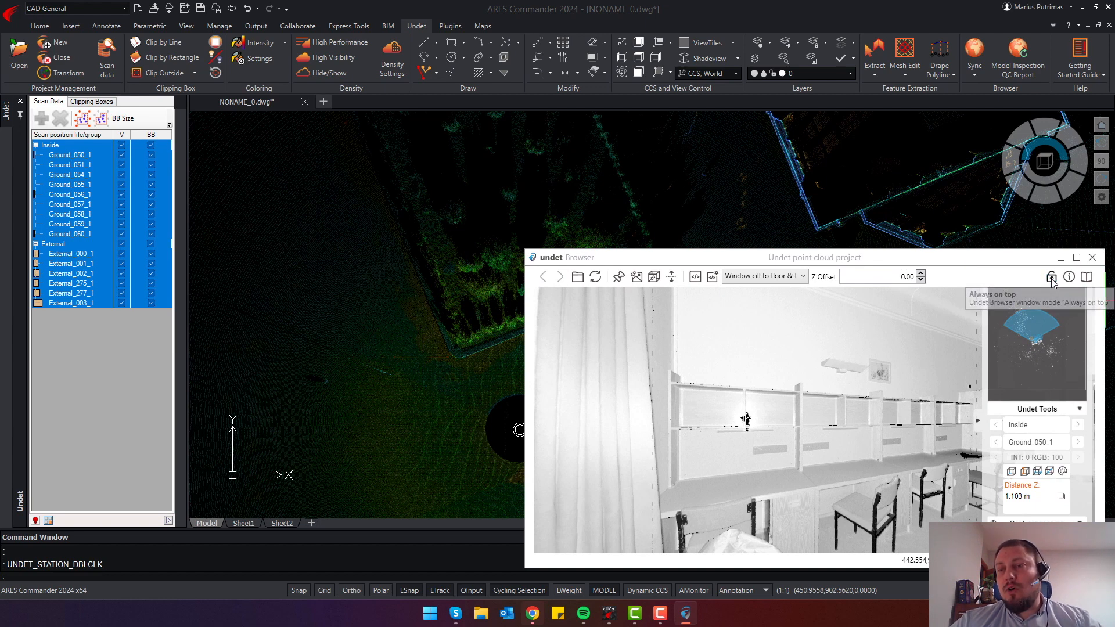
Open the External_275_1 station's panorama from its marker in the plan and look along the building facade
left_click(532, 201)
left_click(435, 216)
scroll(465, 302, "down", 8)
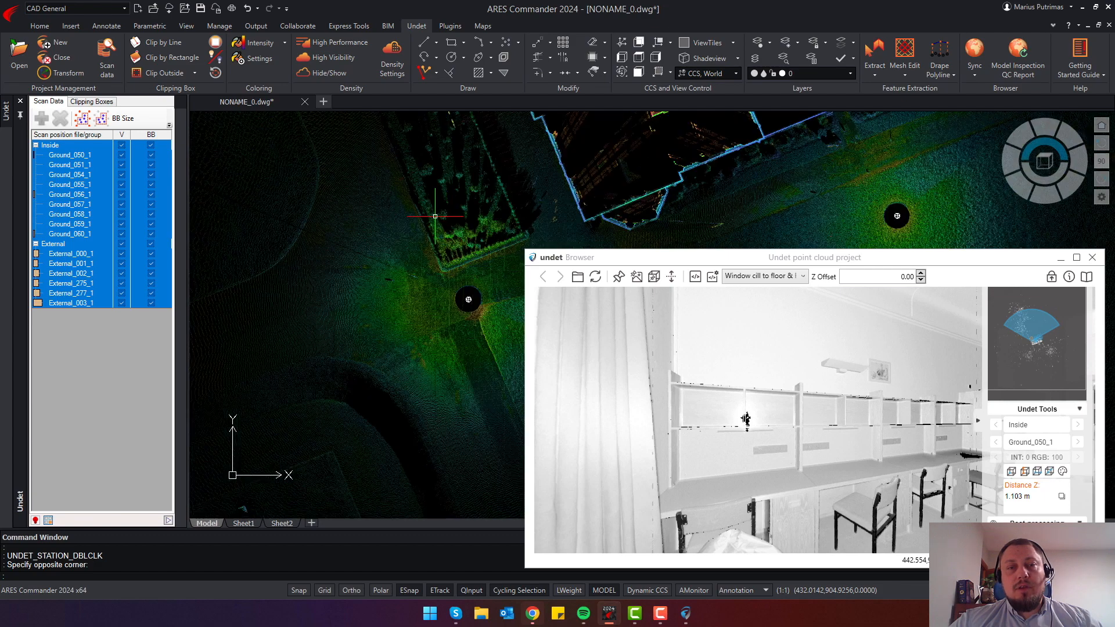
middle_click_drag(373, 306, 384, 291)
scroll(384, 292, "up", 5)
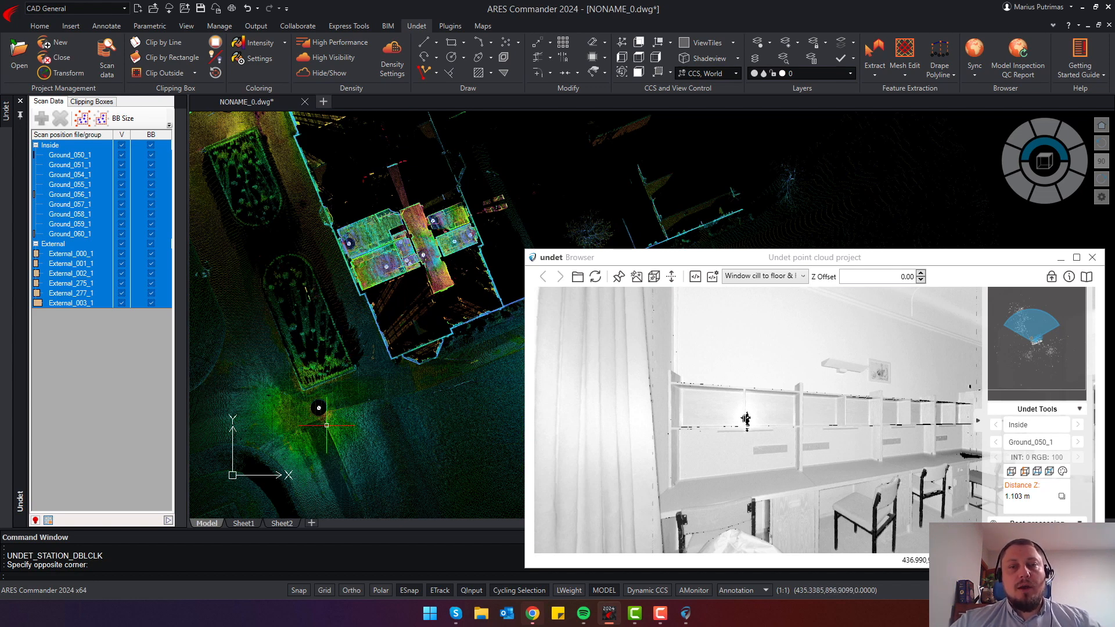
scroll(318, 404, "up", 4)
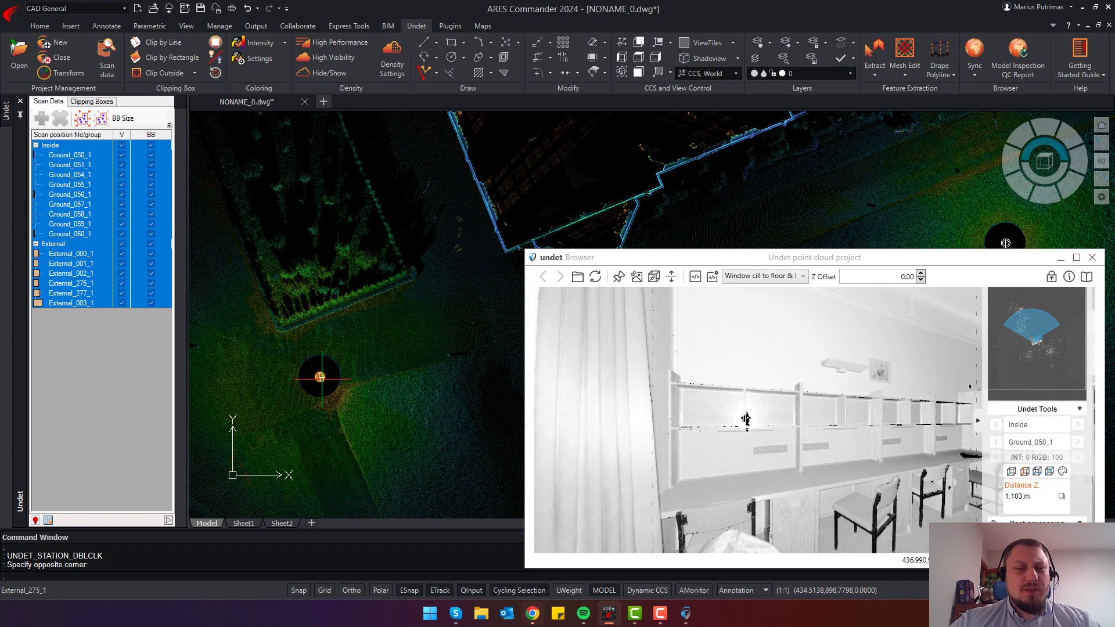
double_click(319, 377)
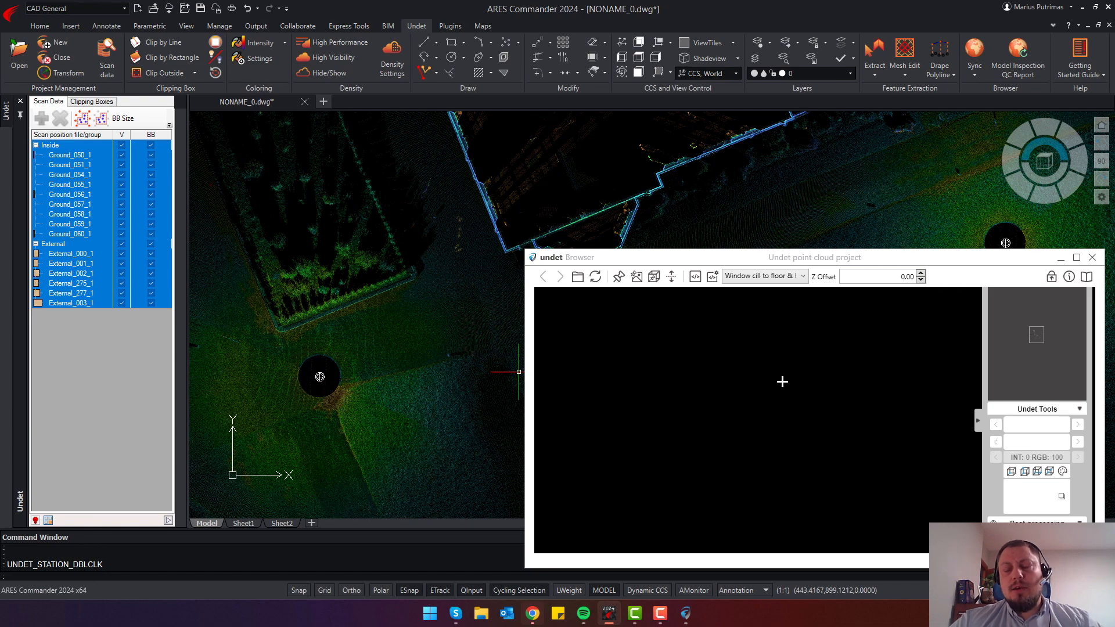
left_click_drag(698, 456, 795, 455)
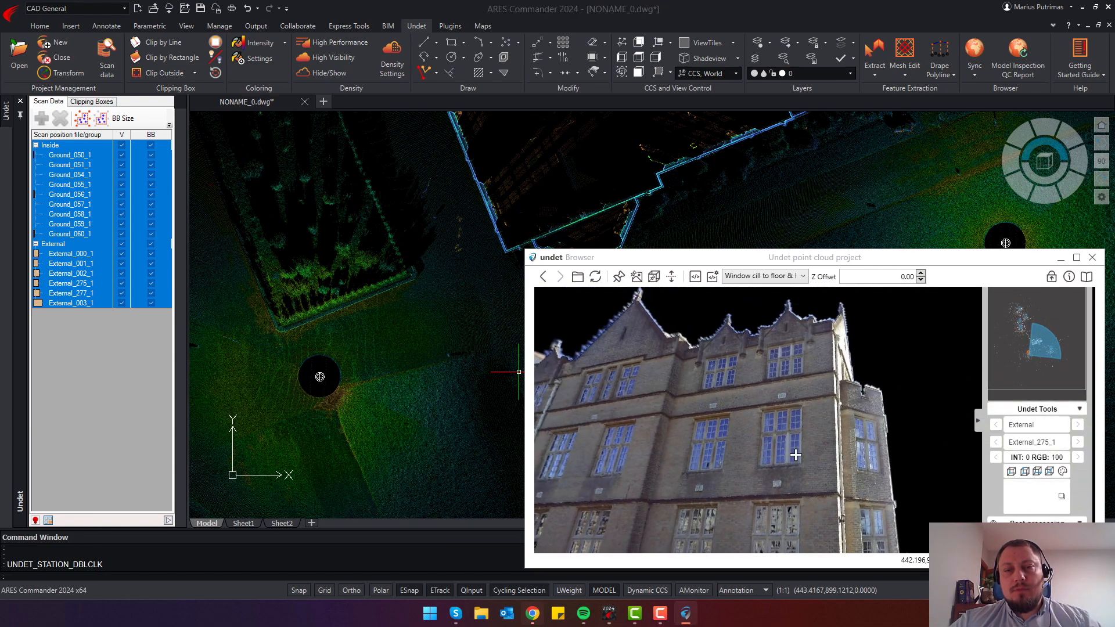
left_click_drag(866, 427, 835, 362)
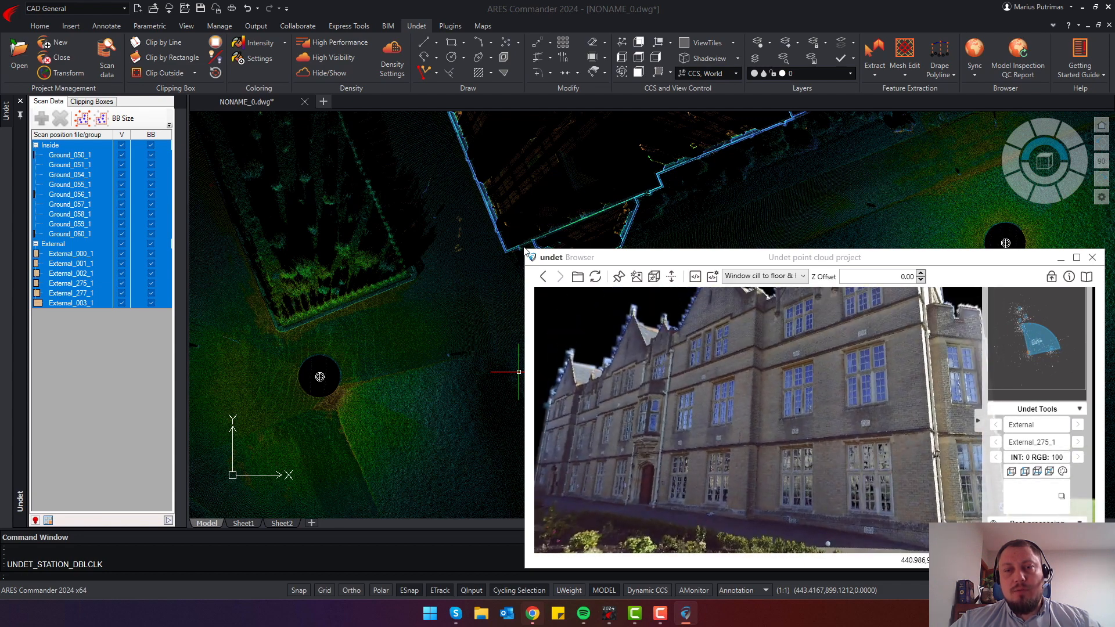
Open the Ground_050_1 station's panorama from its marker in the plan and look at the radiator below the window
left_click(501, 221)
scroll(499, 224, "down", 3)
key("Escape")
scroll(455, 151, "up", 1)
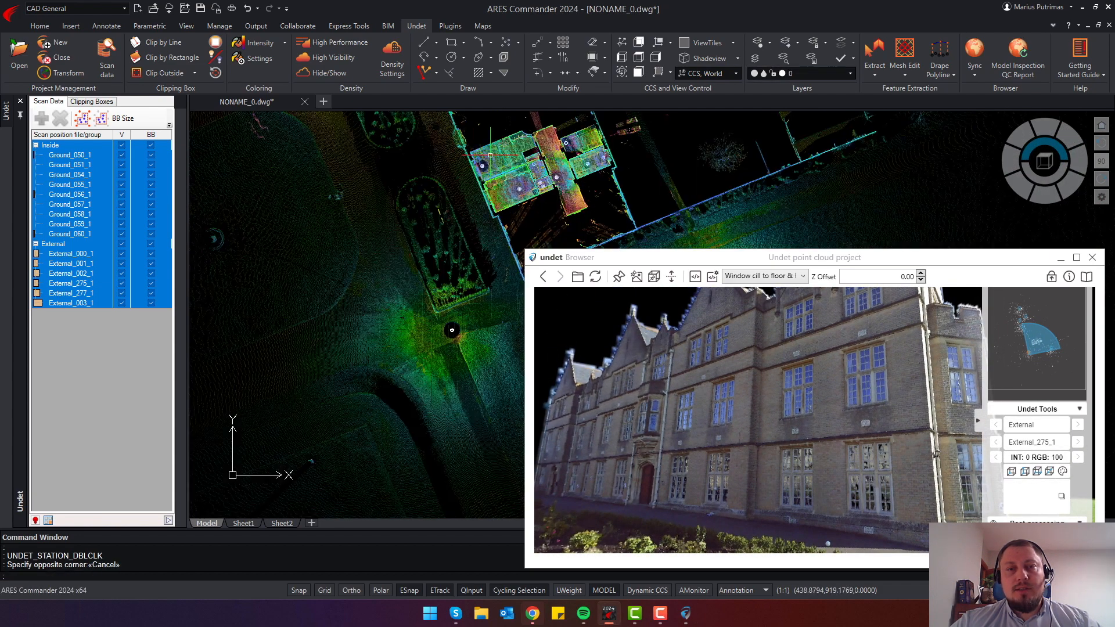
scroll(490, 155, "up", 4)
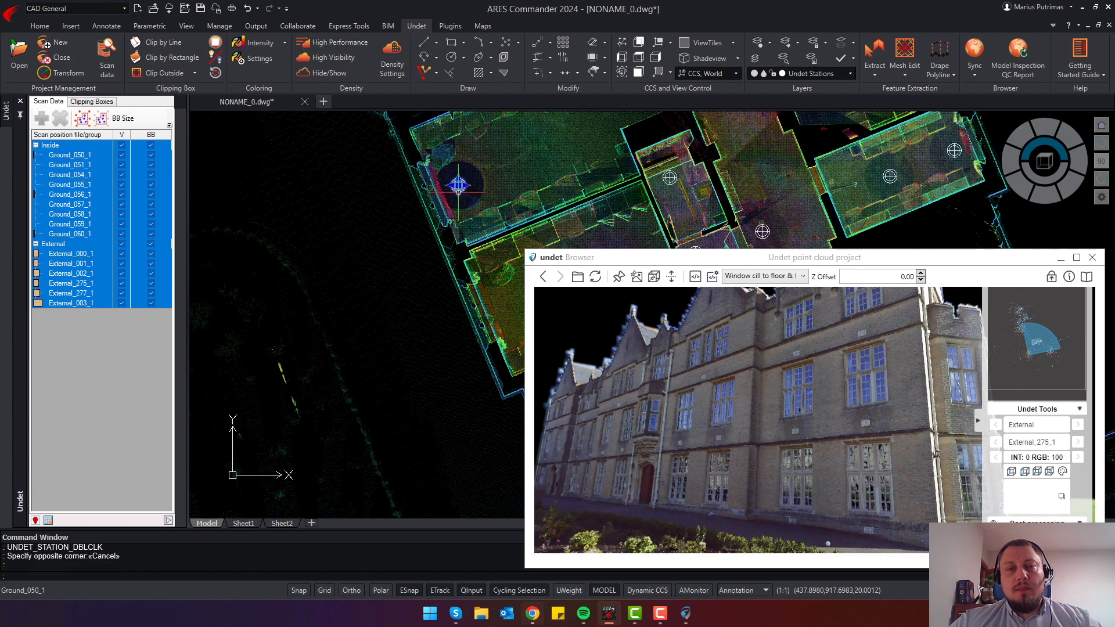
double_click(458, 185)
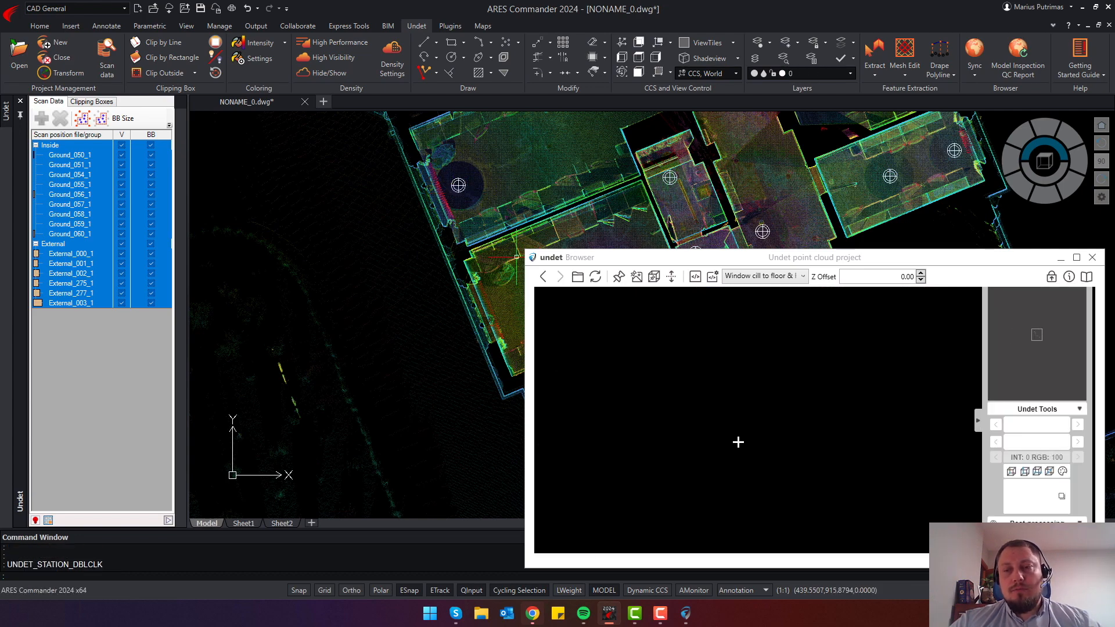
left_click_drag(702, 443, 862, 410)
left_click_drag(692, 388, 645, 314)
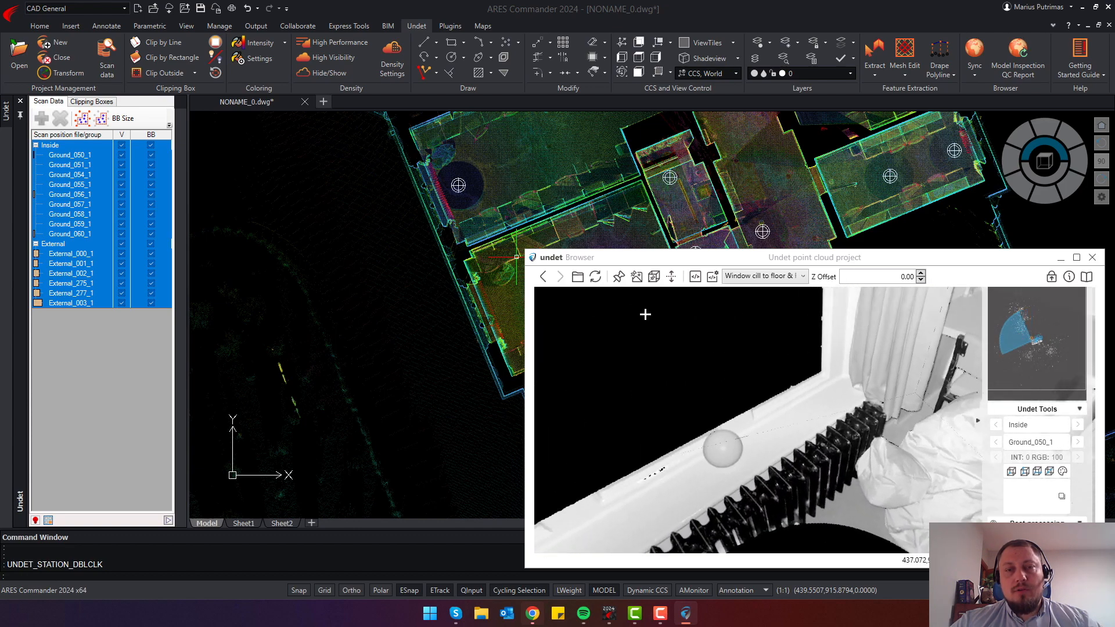
Locate the same radiator in the plan point cloud beside the Ground_050_1 station and inspect its surroundings
scroll(411, 185, "up", 4)
scroll(454, 201, "down", 3)
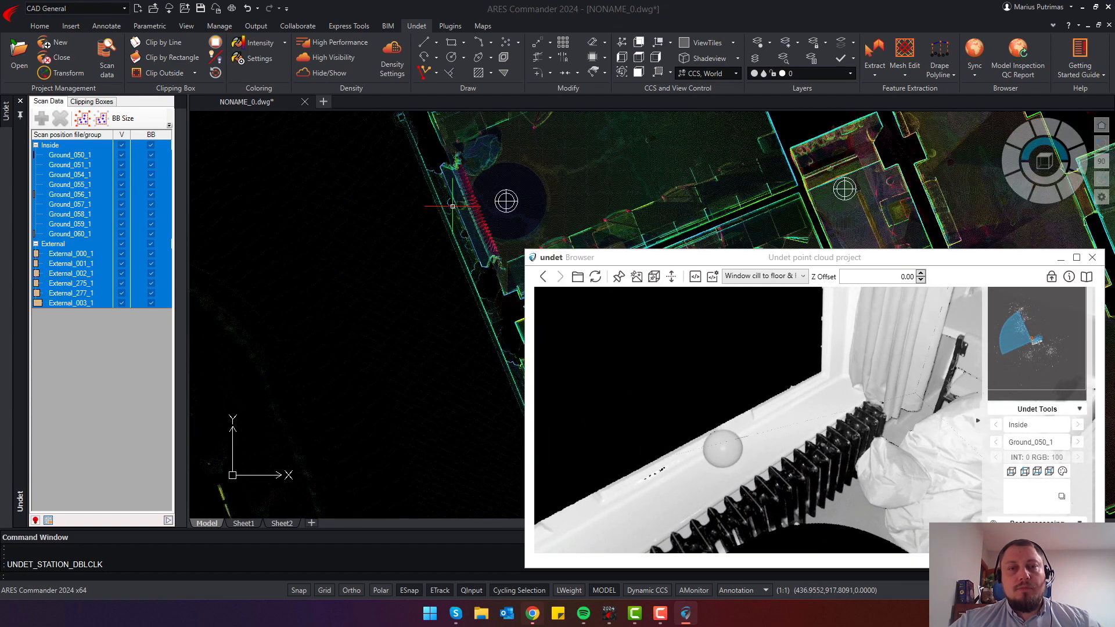
middle_click_drag(452, 206, 346, 256)
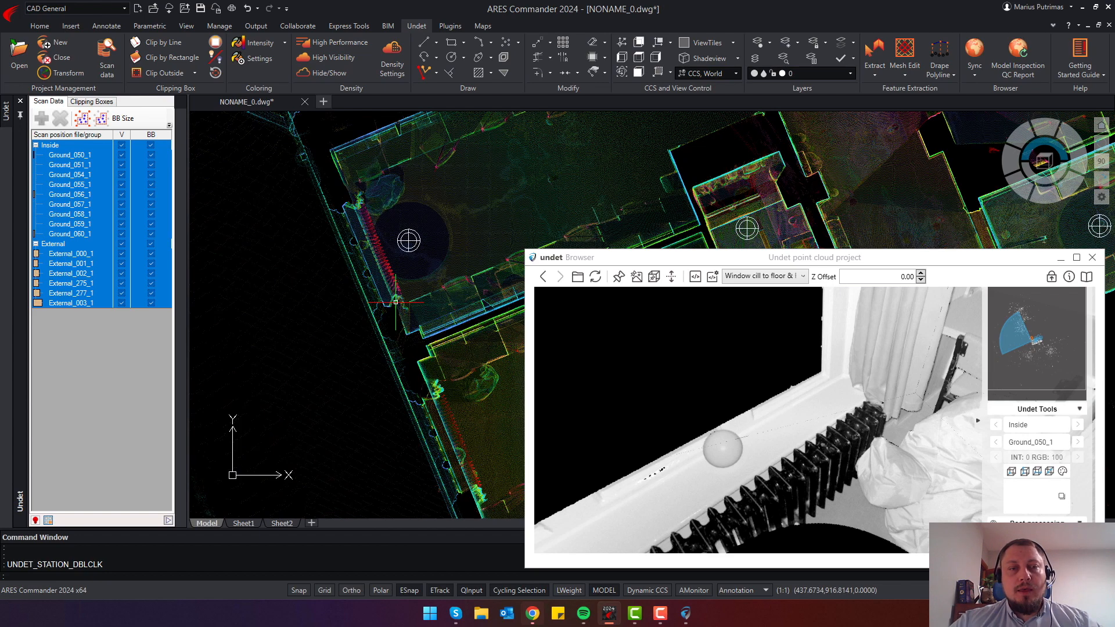
scroll(393, 306, "down", 5)
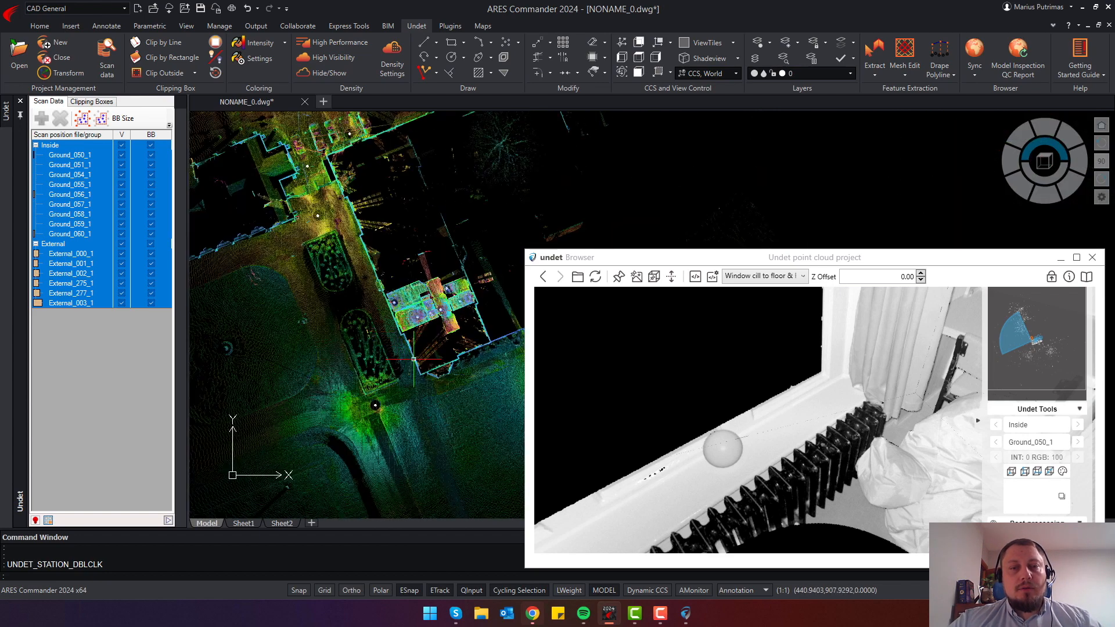
middle_click_drag(414, 359, 361, 347)
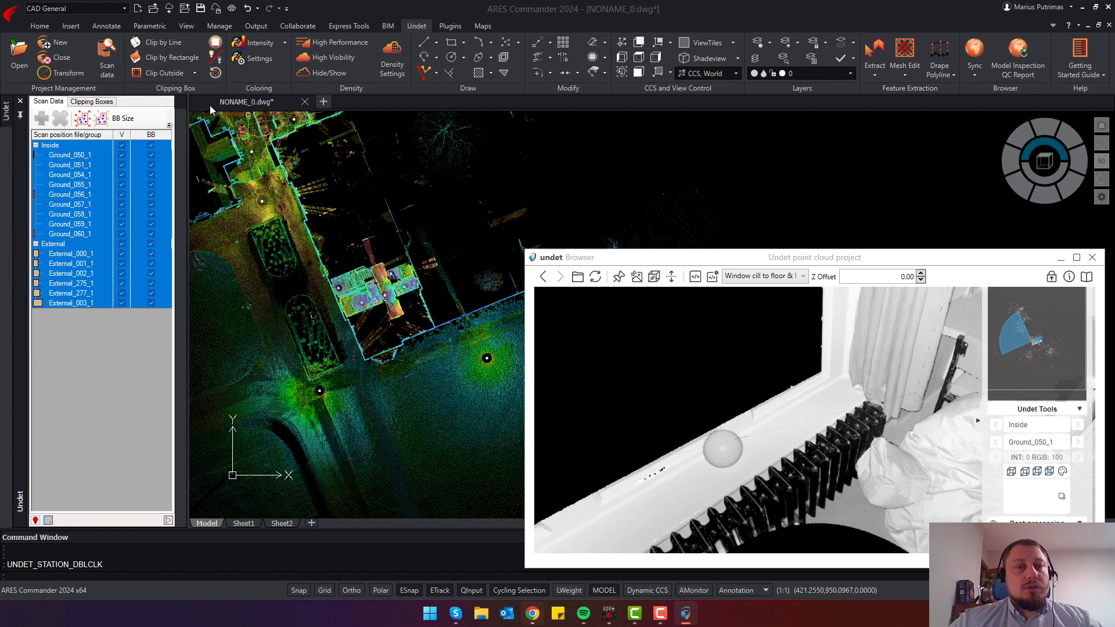
Set the point cloud transparency to 0 in the Intensity coloring settings
left_click(252, 61)
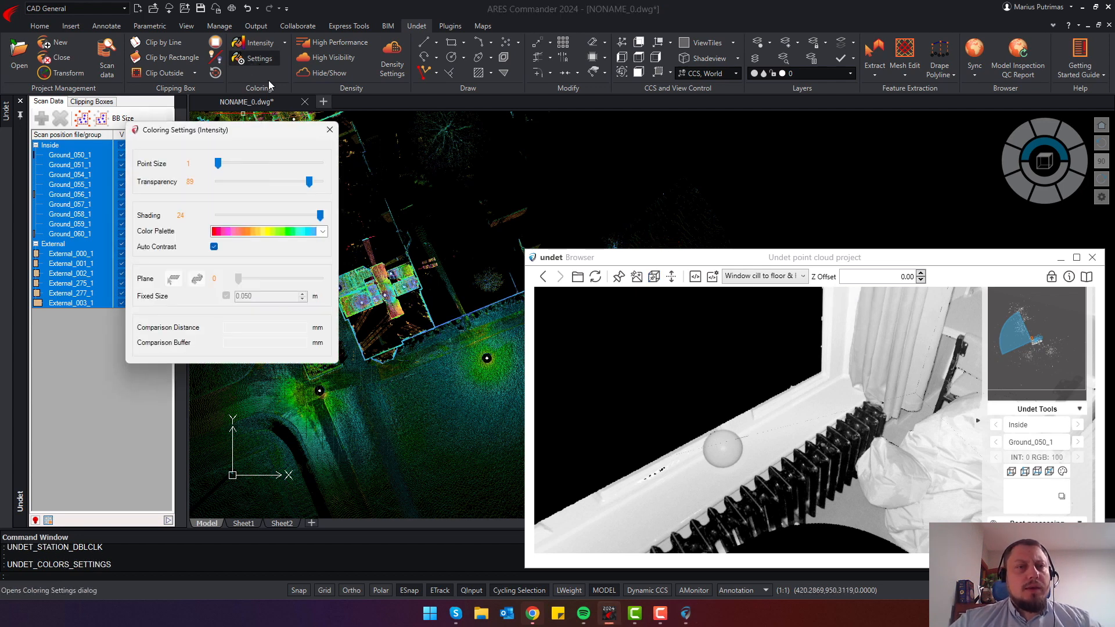
left_click(275, 186)
left_click(240, 183)
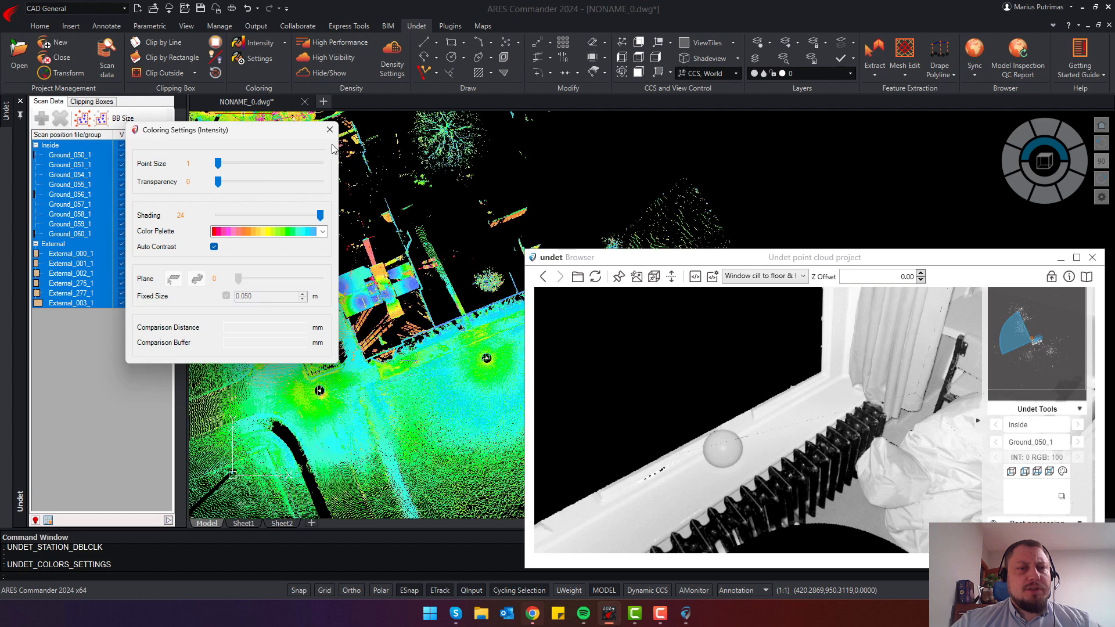
left_click(331, 130)
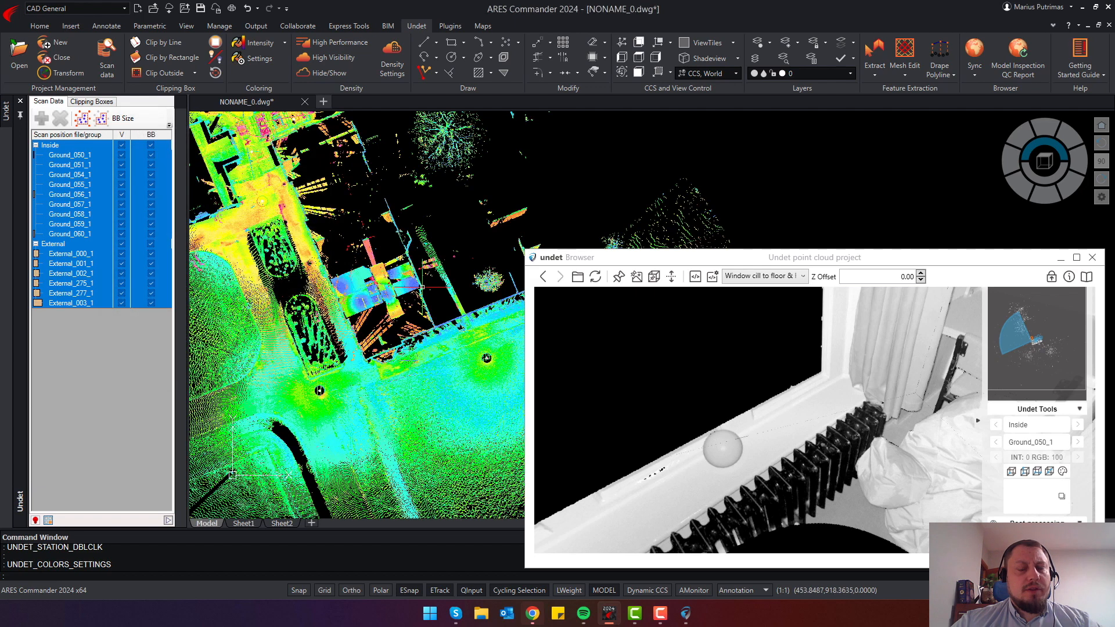
Clip the point cloud by a rectangle drawn around the scanned interior rooms
left_click(165, 63)
left_click(297, 244)
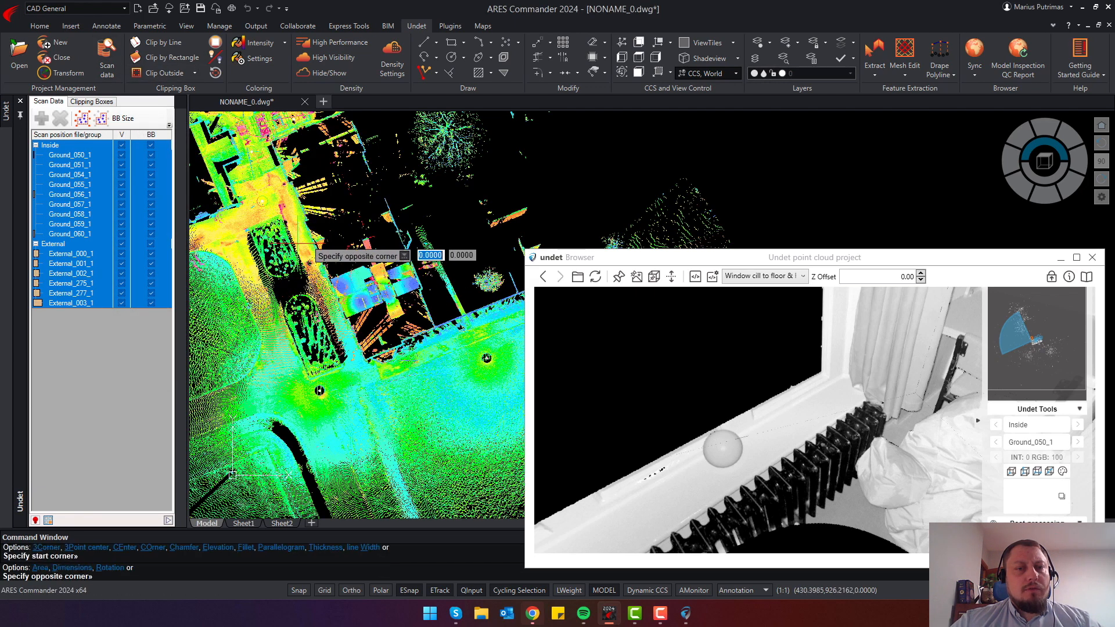
left_click(441, 325)
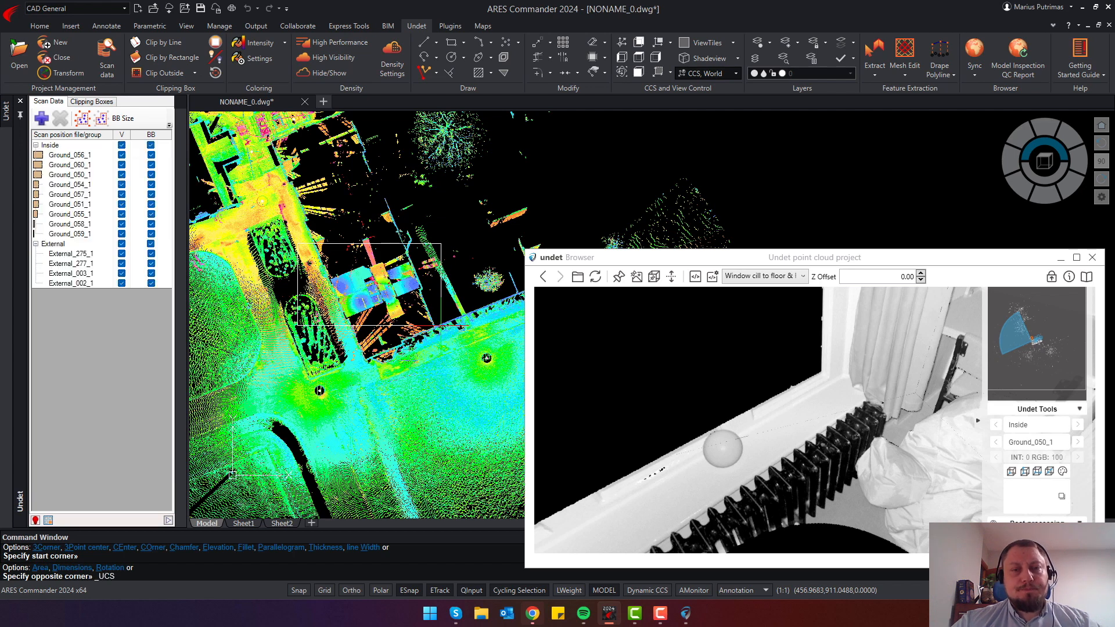
Show the clipped point cloud from the front and stretch the clipping box's bottom edge up to just above the floor
left_click(1031, 200)
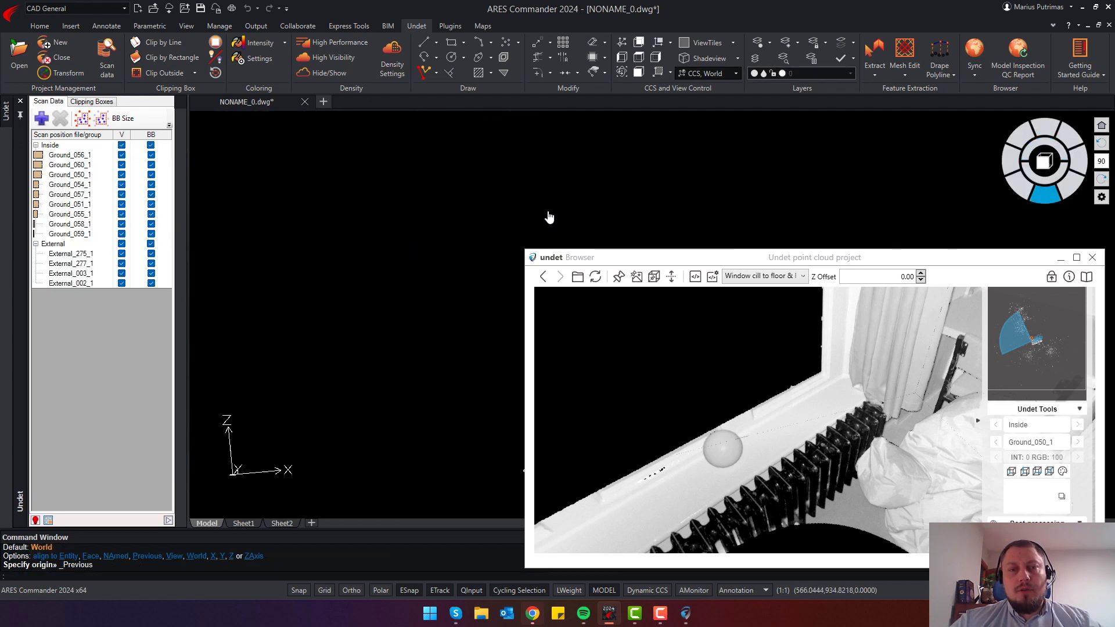
scroll(421, 241, "up", 8)
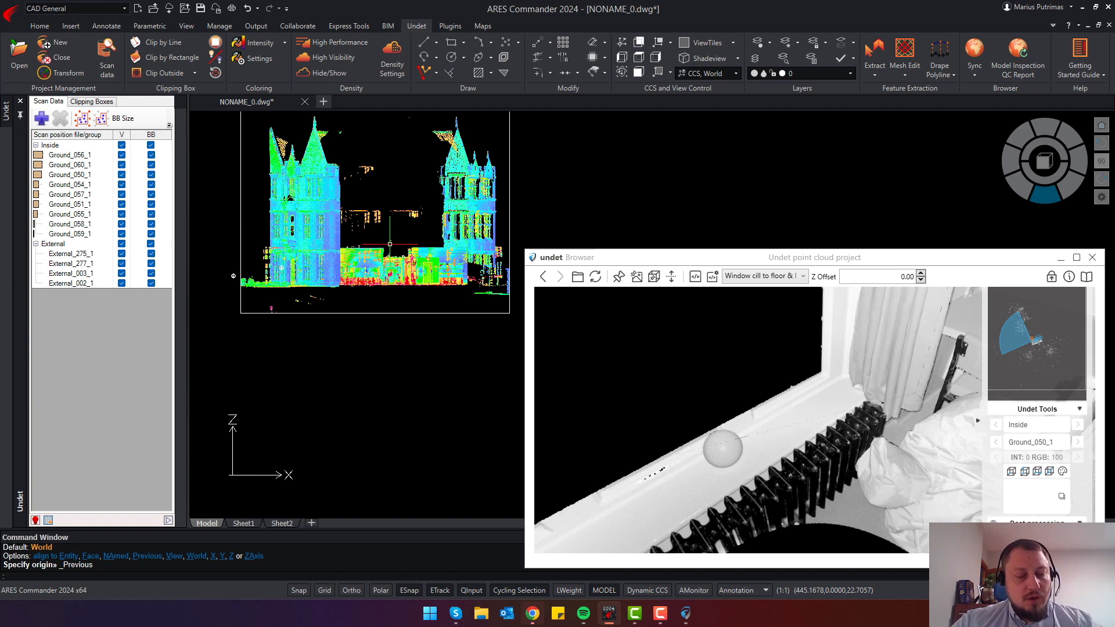
left_click(233, 276)
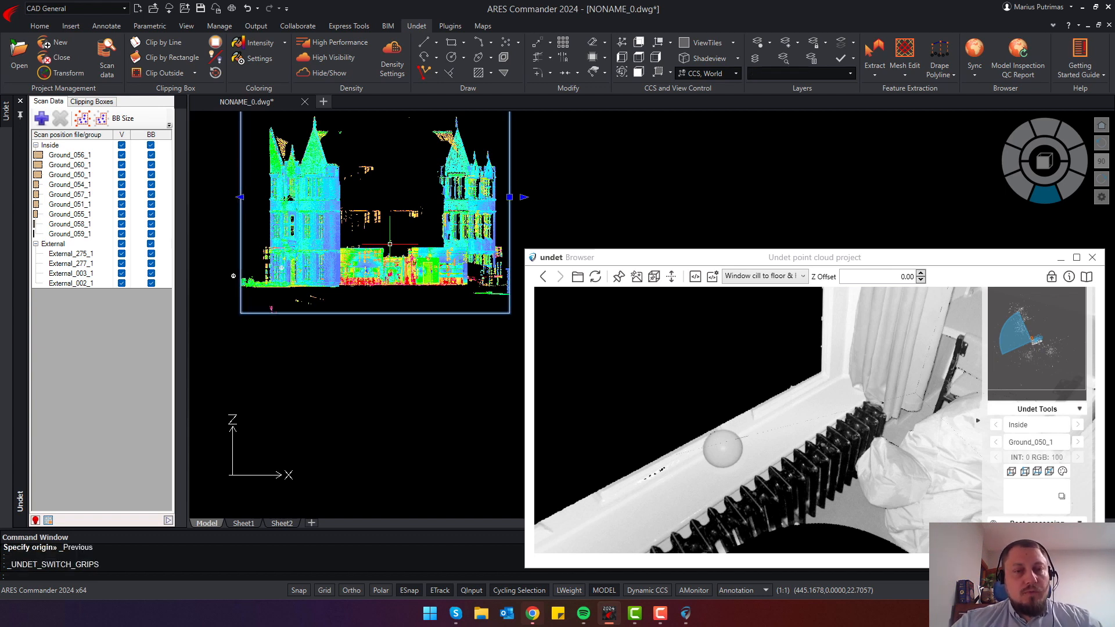
left_click(375, 314)
scroll(382, 274, "up", 9)
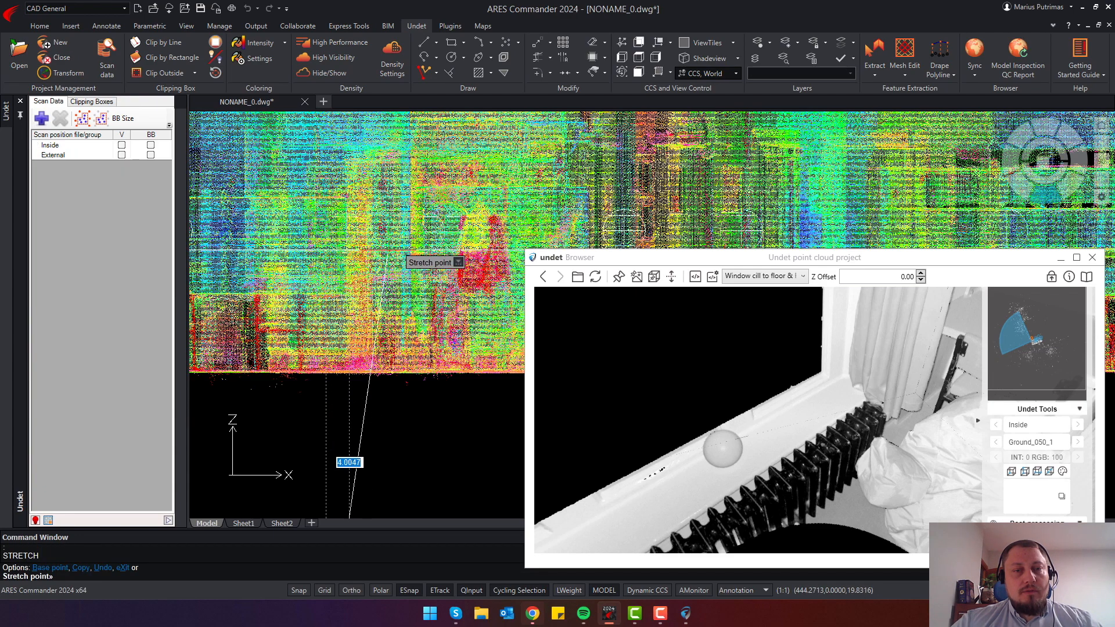
left_click(388, 251)
Stretch the clipping box's top edge down to leave a thin horizontal slice through the rooms, and clear the selection
scroll(385, 258, "down", 10)
scroll(372, 267, "up", 3)
scroll(382, 285, "up", 6)
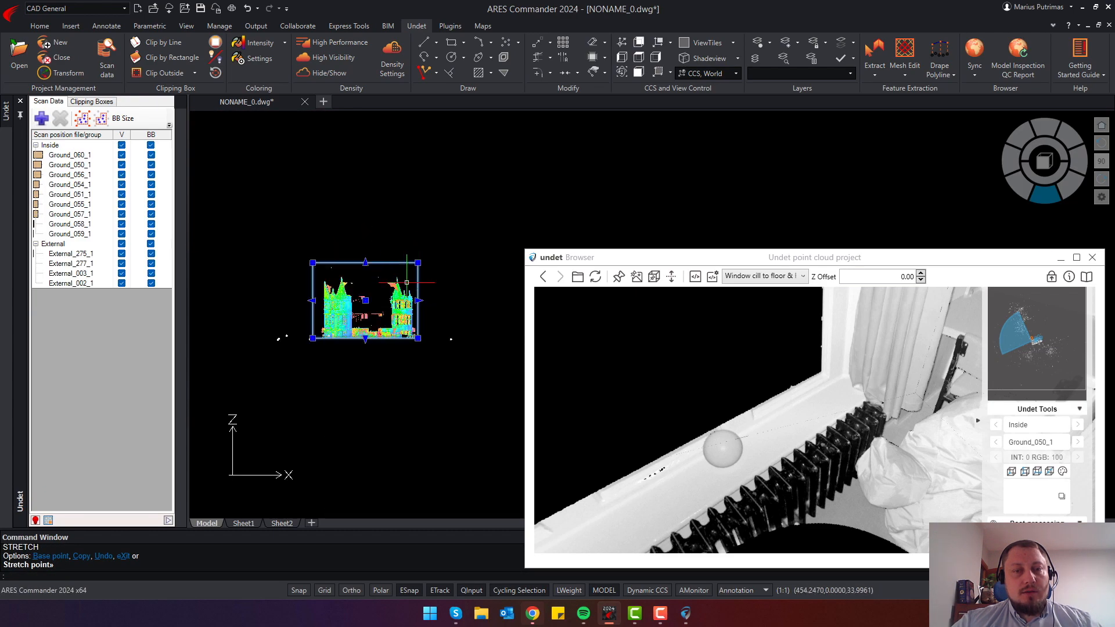
scroll(325, 348, "up", 8)
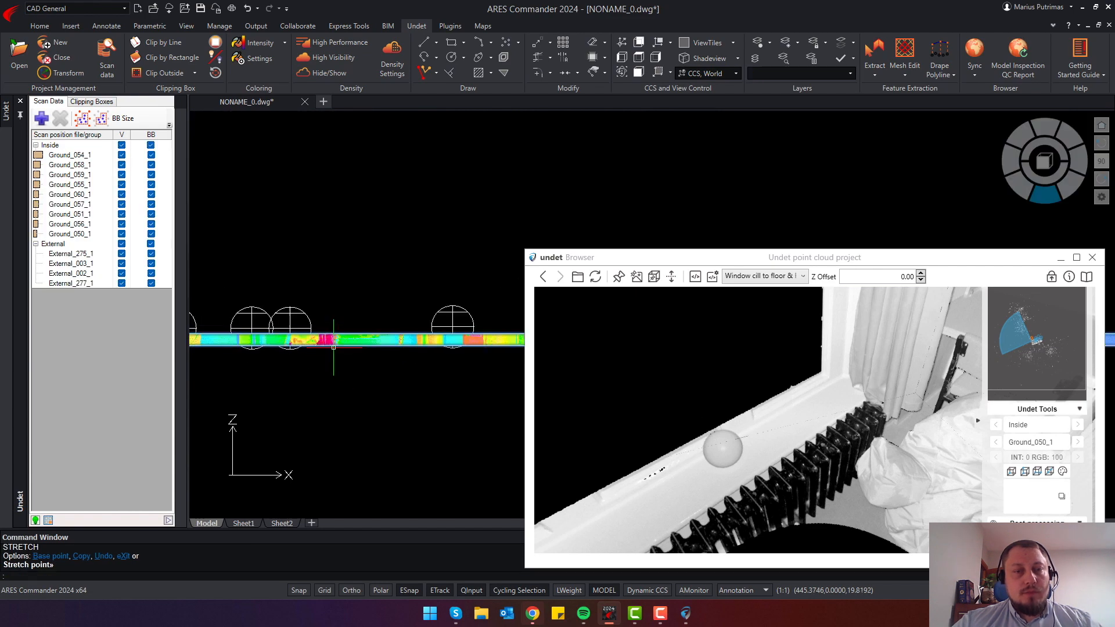
key("Escape")
key("Escape")
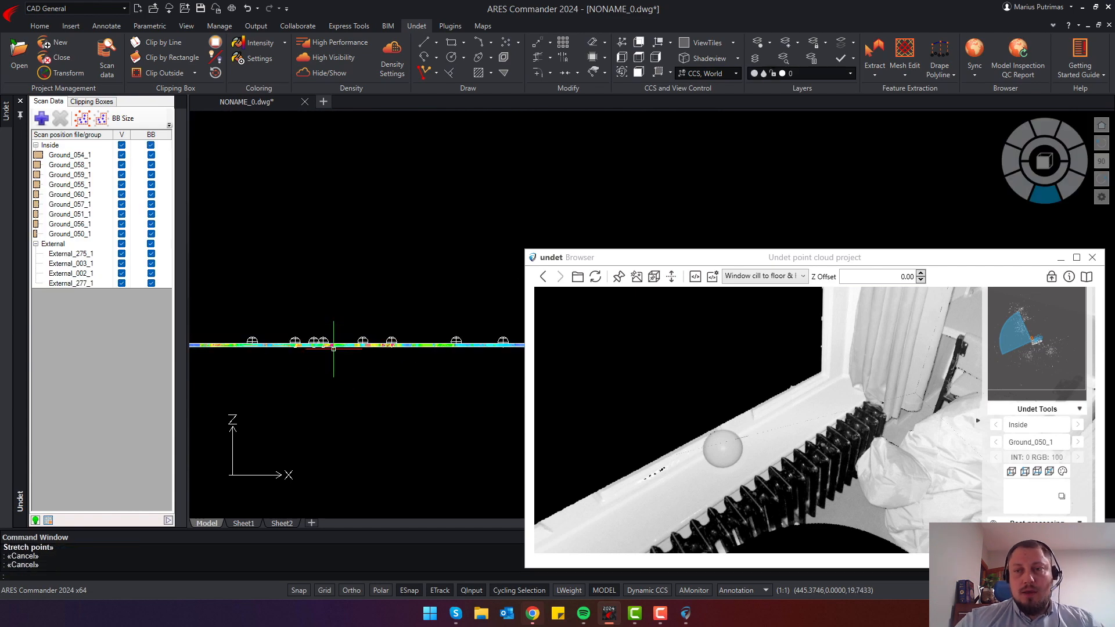
Return to the top view of the sliced rooms and open the Ground_060_1 station's panorama from its marker
left_click(1048, 145)
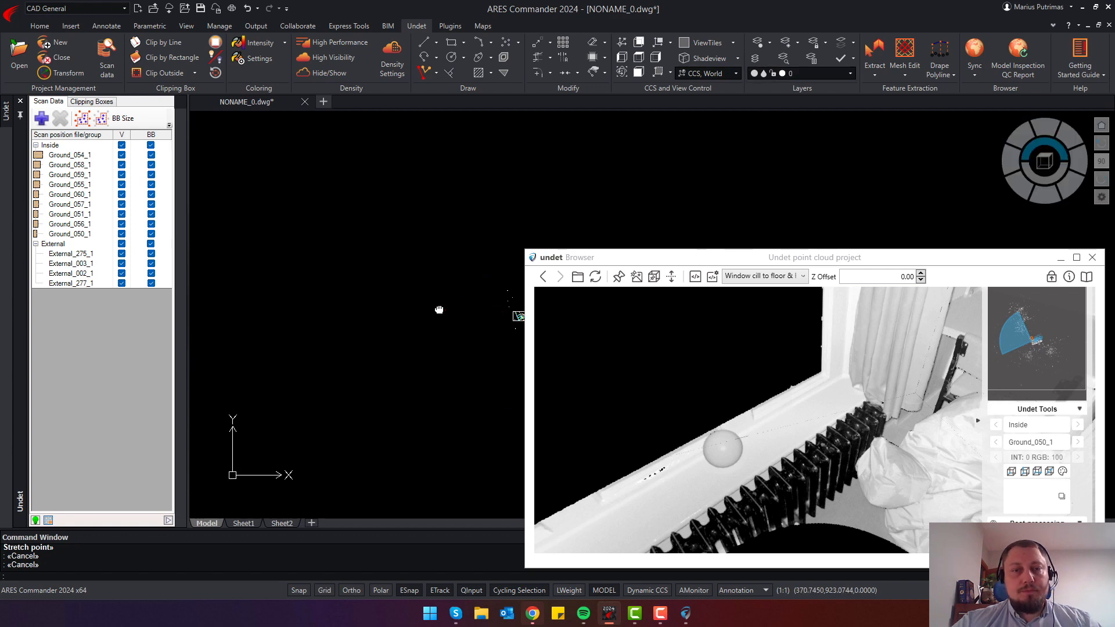
key("Escape")
scroll(393, 278, "up", 10)
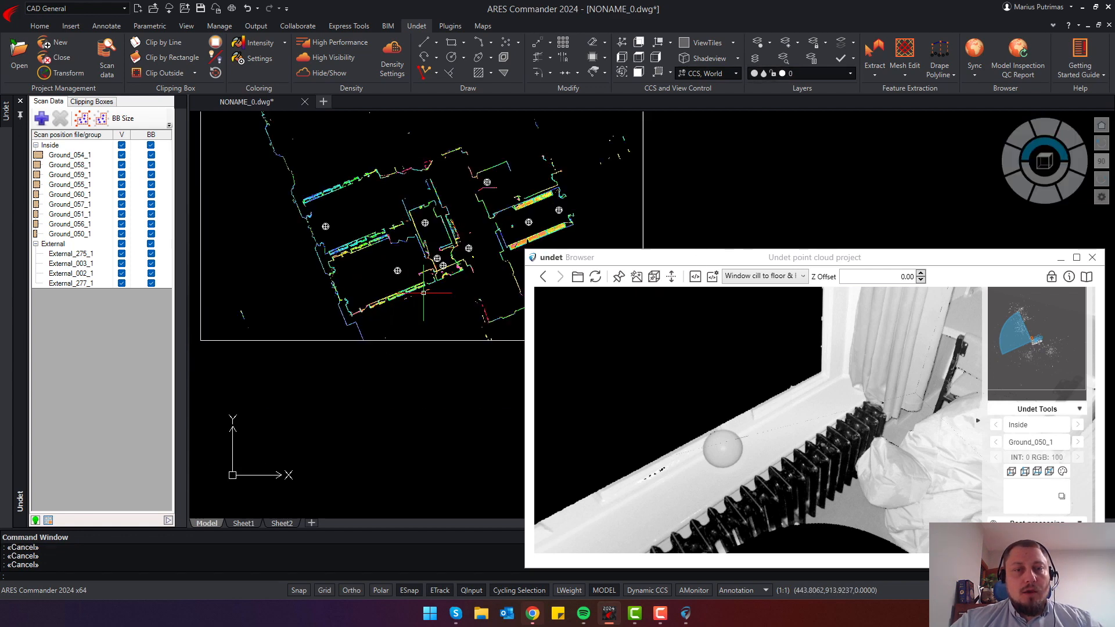
scroll(407, 219, "up", 5)
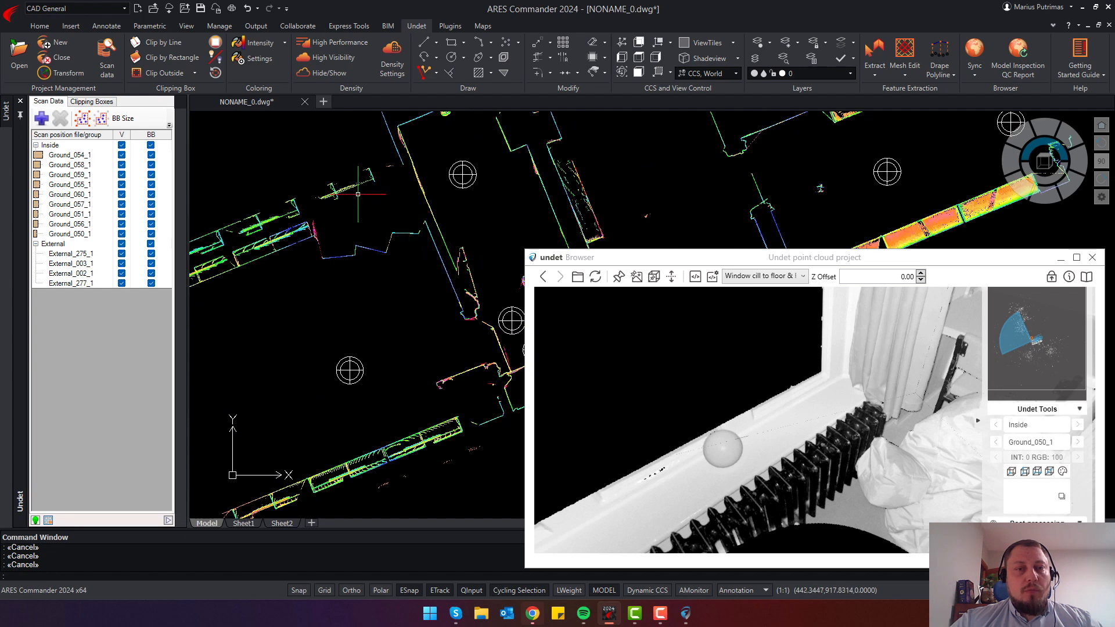
scroll(311, 252, "down", 3)
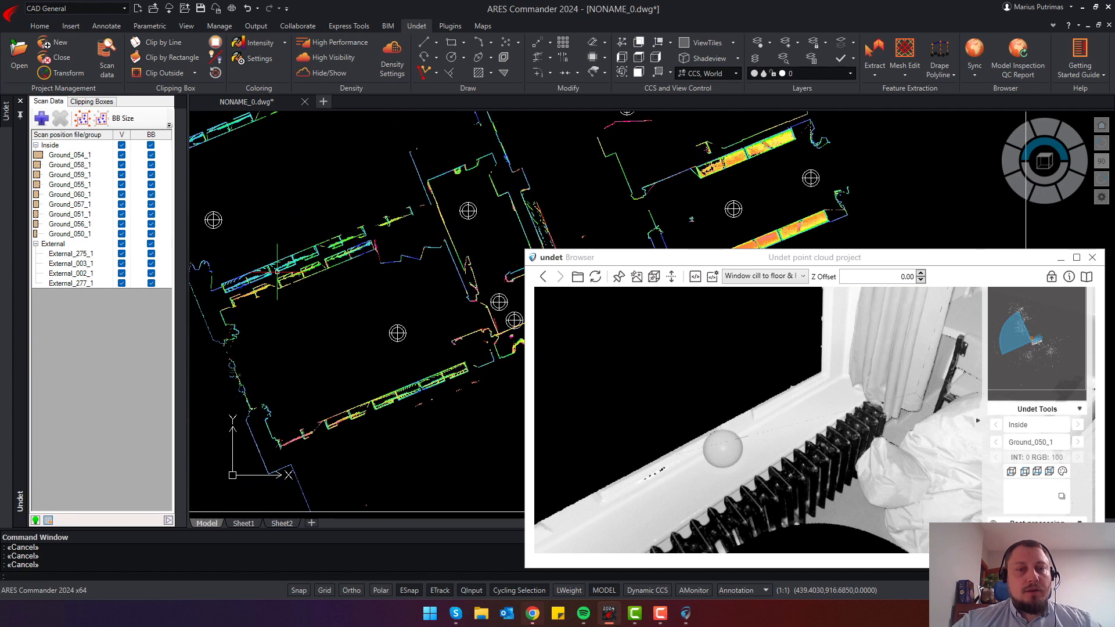
scroll(380, 247, "up", 2)
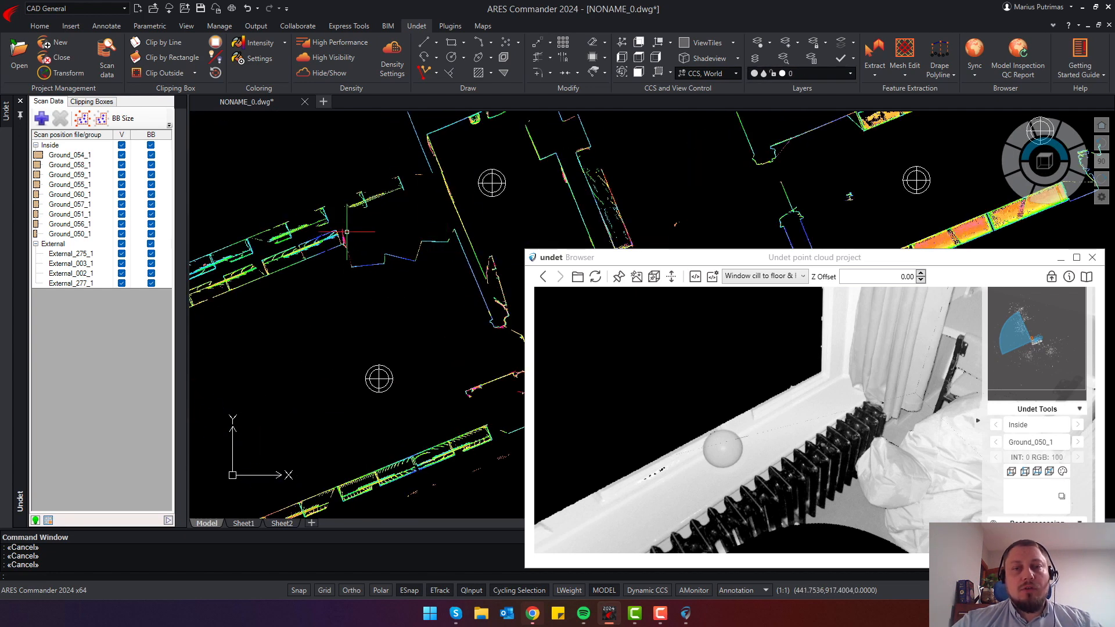
double_click(378, 379)
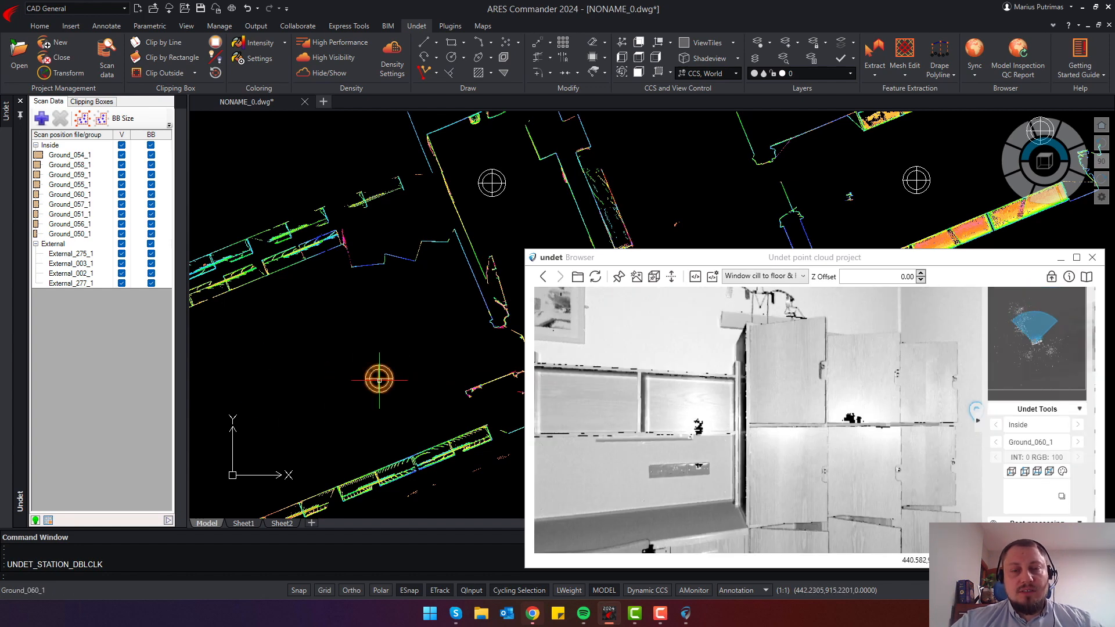
Examine the cupboards, shelving and upper walls in the Ground_060_1 panorama alongside the sliced plan of all rooms
mouse_move(821, 378)
left_mouse_down()
mouse_move(717, 393)
mouse_move(775, 503)
mouse_move(847, 475)
mouse_move(813, 351)
mouse_move(829, 371)
left_mouse_up()
scroll(794, 429, "down", 5)
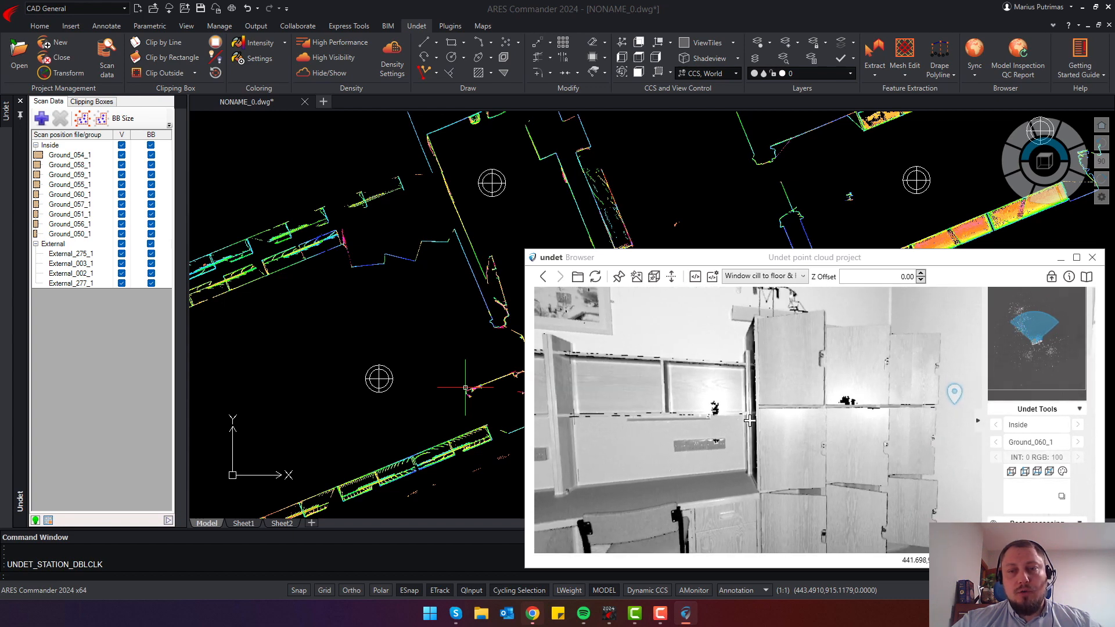
left_click(259, 336)
scroll(262, 335, "down", 5)
middle_click_drag(279, 327, 290, 297)
key("Escape")
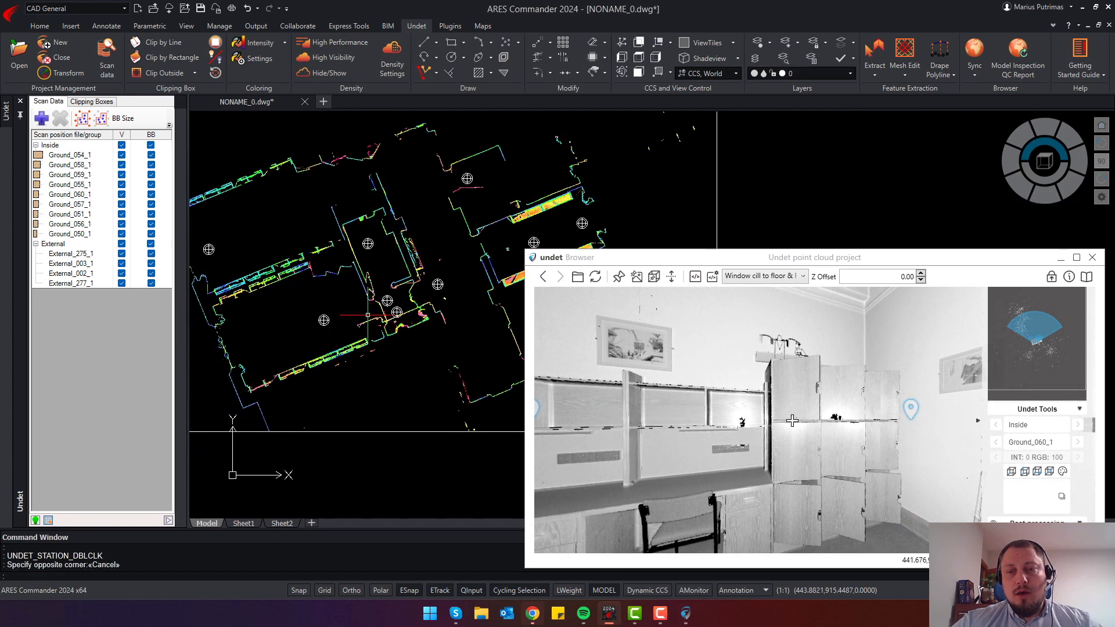
left_click_drag(793, 421, 767, 378)
scroll(766, 378, "up", 2)
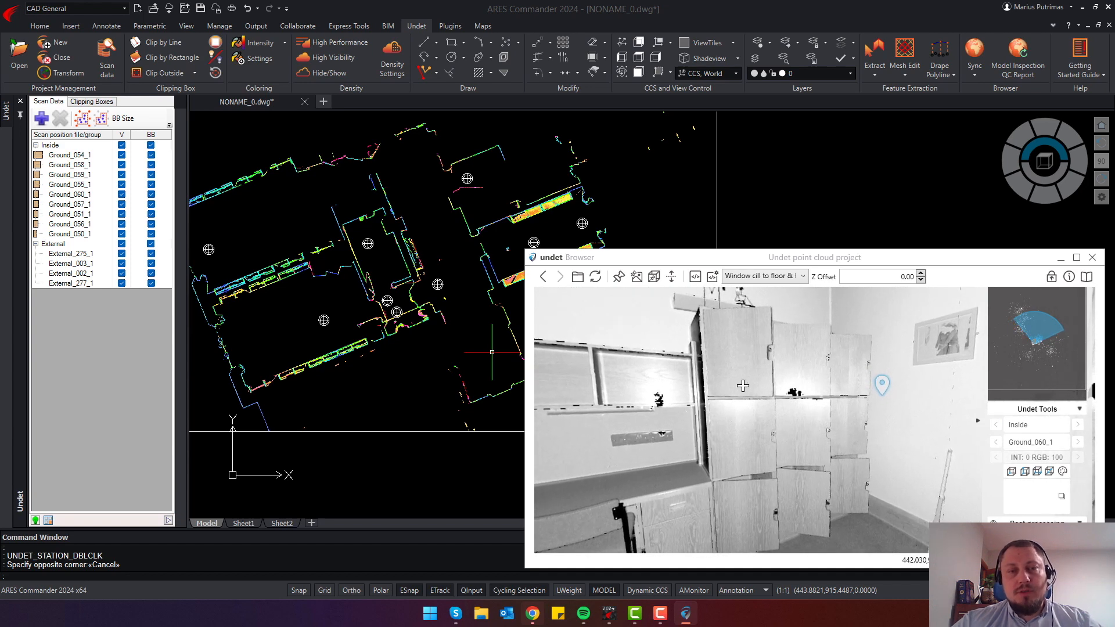
left_click_drag(684, 392, 729, 426)
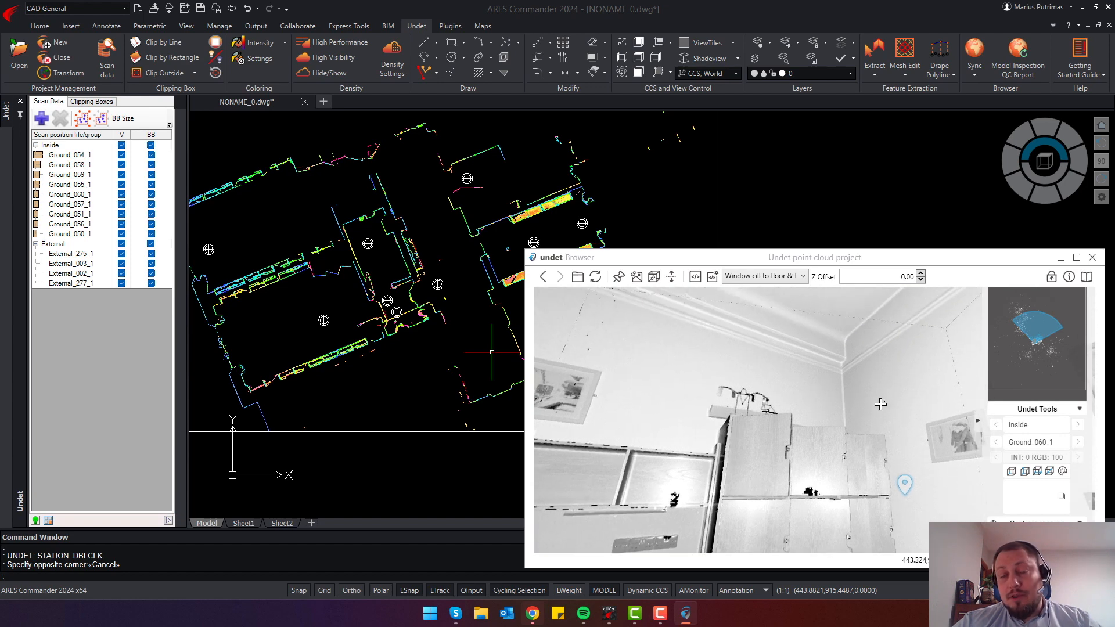
left_click_drag(799, 412, 799, 400)
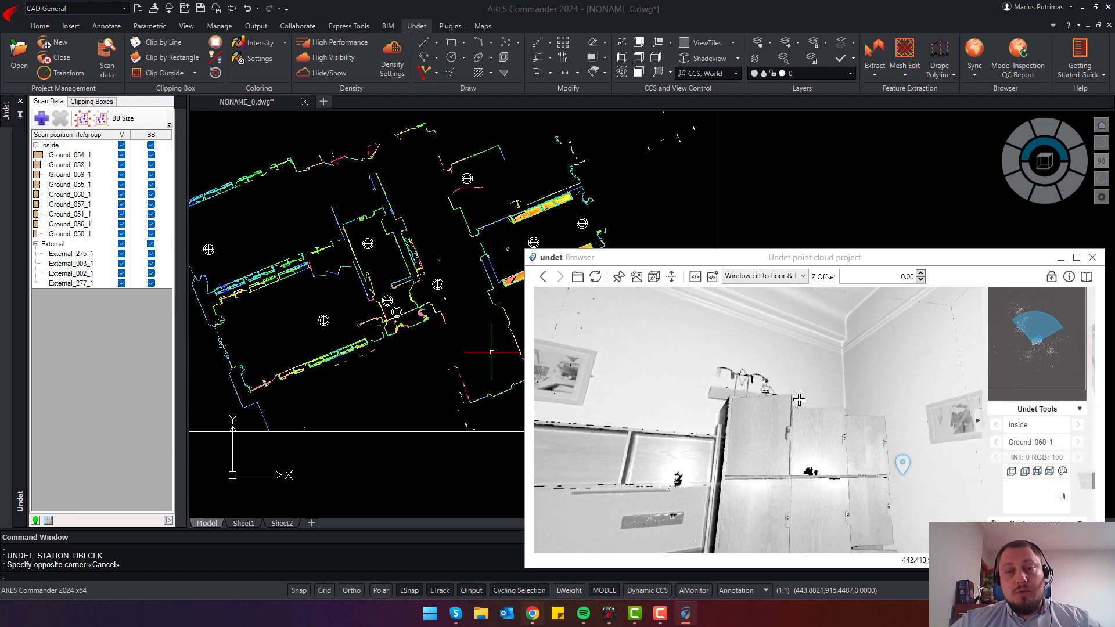
Move the plan's view section to the height of a point picked in the panorama on the wall above the cupboards
left_click(654, 277)
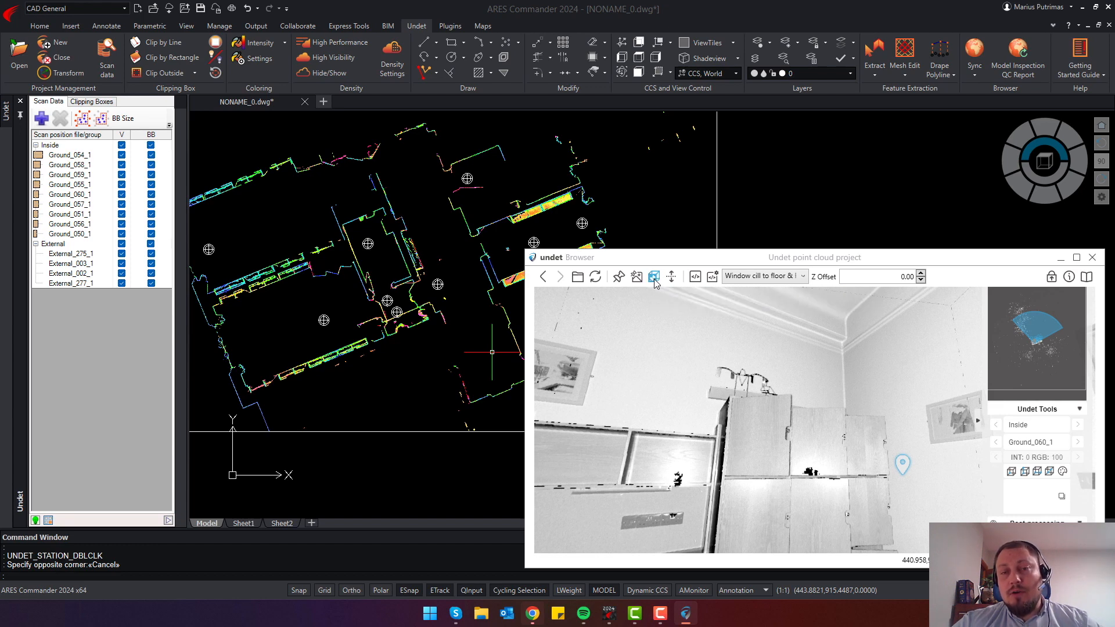
left_click(794, 364)
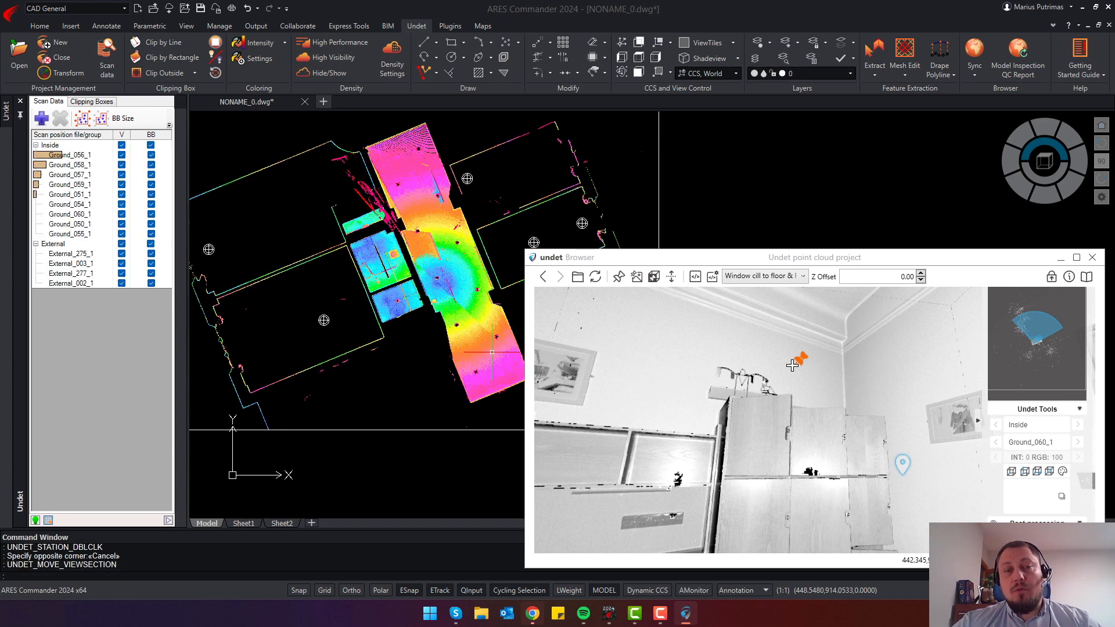
scroll(261, 291, "up", 2)
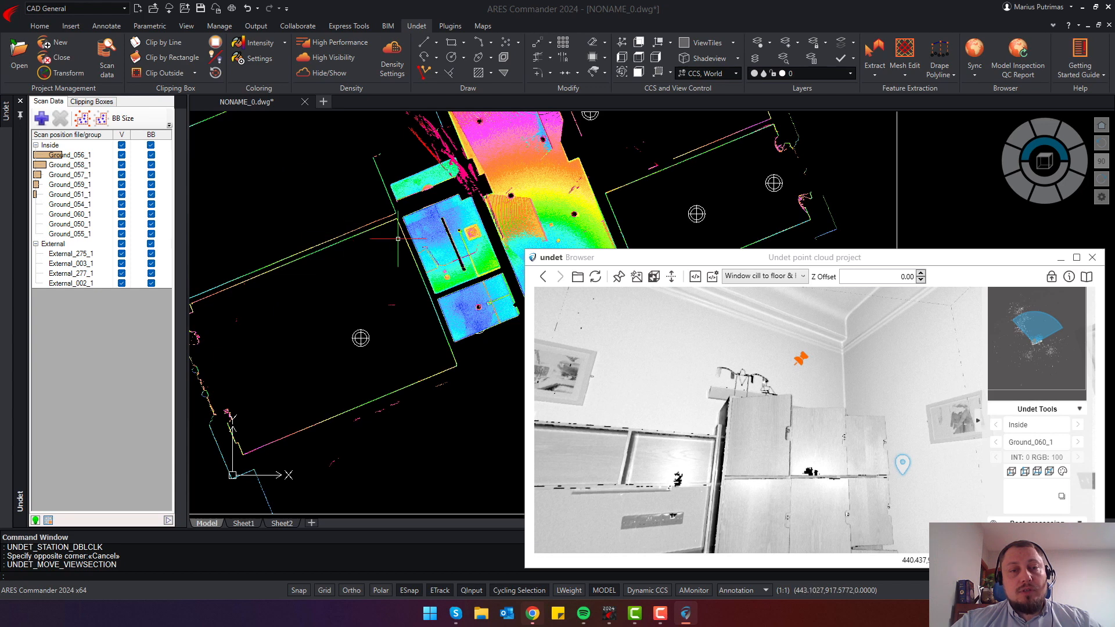
Move the view section to desk height by picking a point on the long desk in the Ground_060_1 panorama
middle_click_drag(200, 399, 245, 409)
left_click_drag(692, 485, 856, 393)
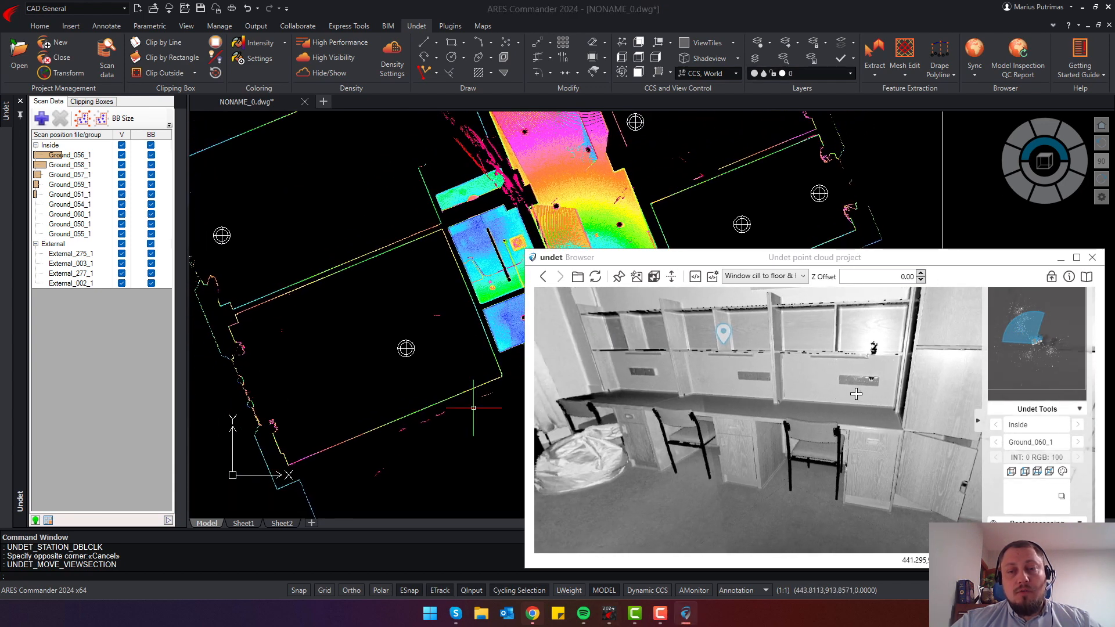
left_click(742, 408)
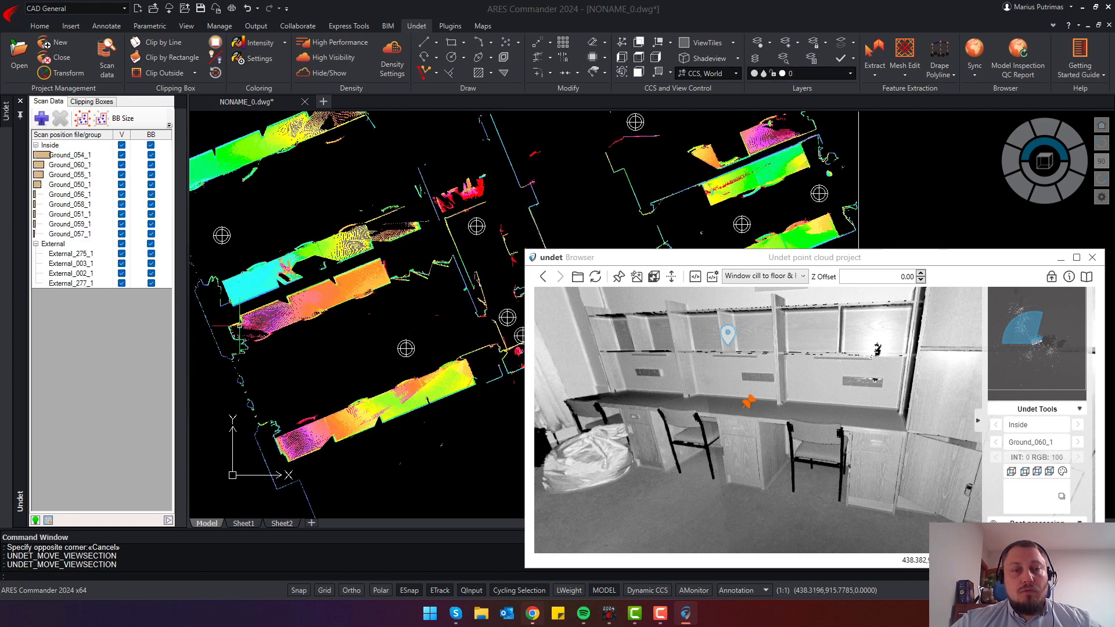
Move the view section to the height of the small wall fixture above the shelves and inspect the resulting slice in the plan
mouse_move(604, 356)
left_mouse_down()
mouse_move(717, 439)
mouse_move(709, 401)
mouse_move(786, 380)
mouse_move(678, 386)
mouse_move(686, 412)
left_mouse_up()
left_click_drag(651, 368, 709, 411)
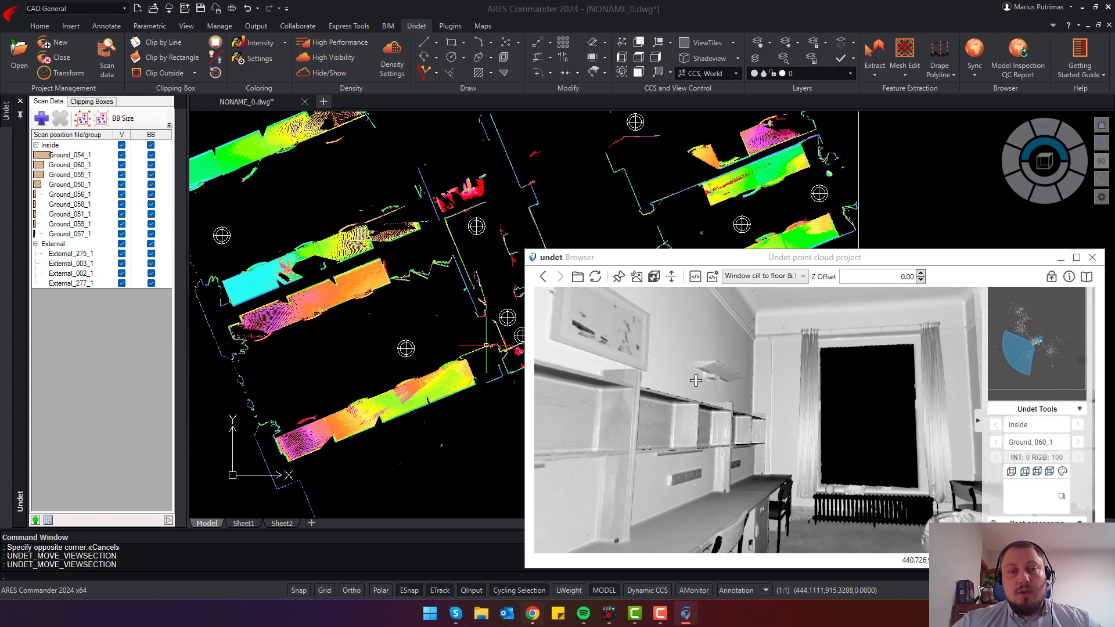
left_click(707, 363)
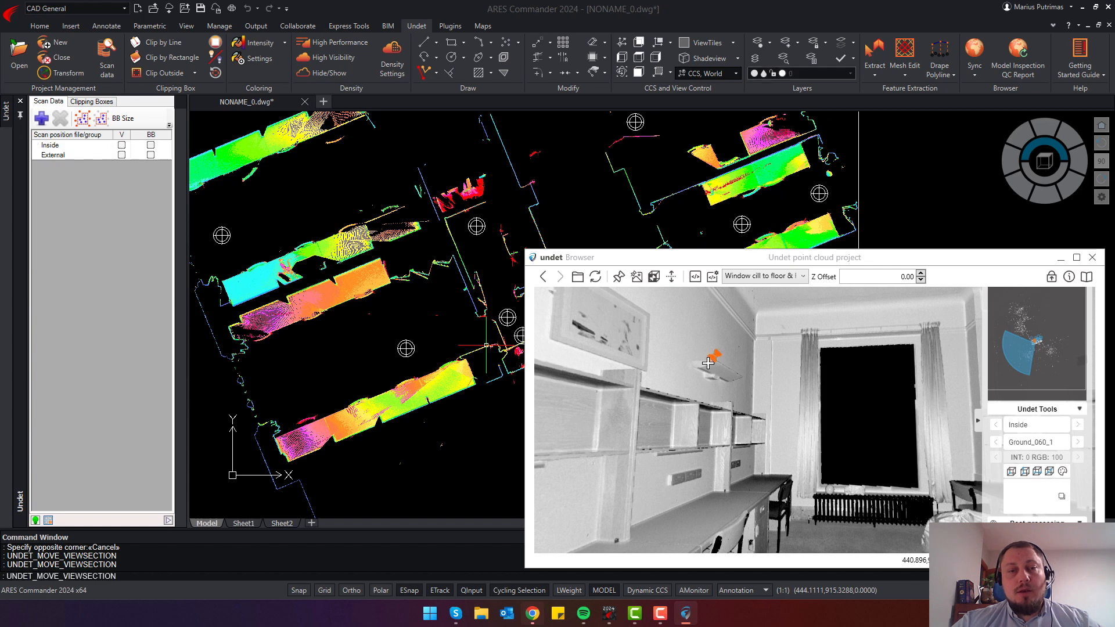
scroll(335, 450, "up", 3)
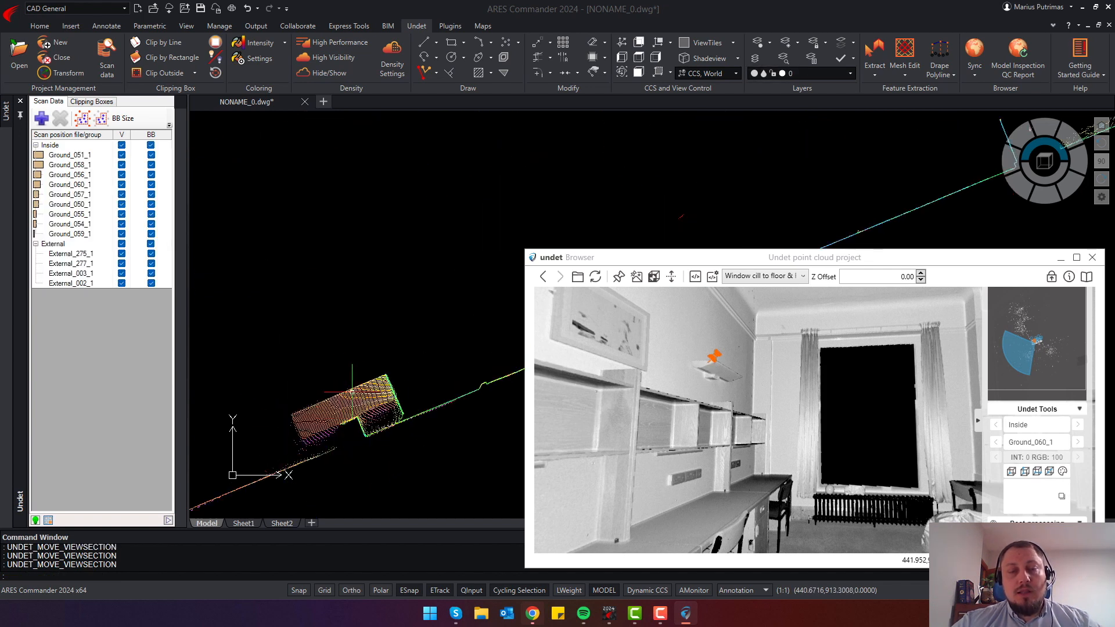
scroll(345, 426, "down", 5)
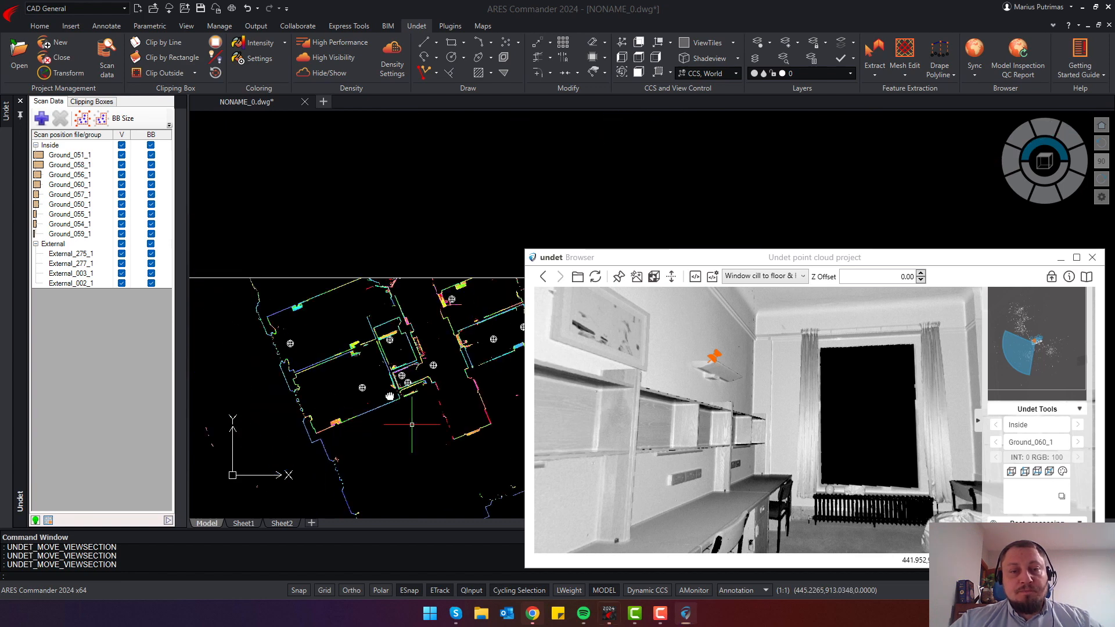
middle_click_drag(412, 424, 335, 359)
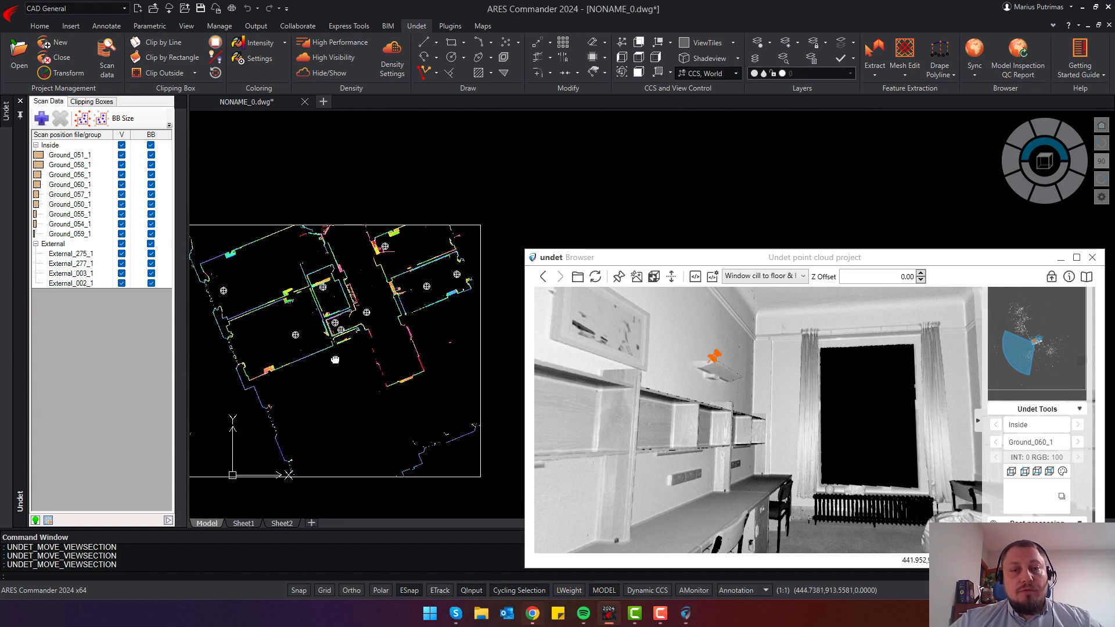
Sync the Undet Browser to a point picked on the rectangular cupboard outline below the Ground_055_1 station in the plan
scroll(461, 289, "up", 2)
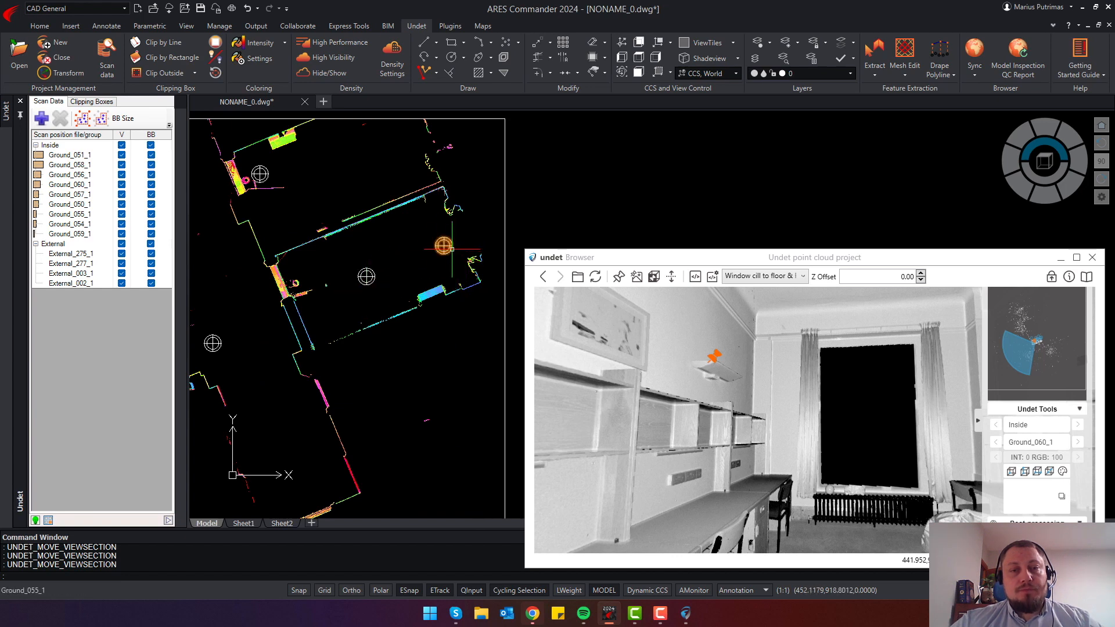
scroll(442, 298, "up", 4)
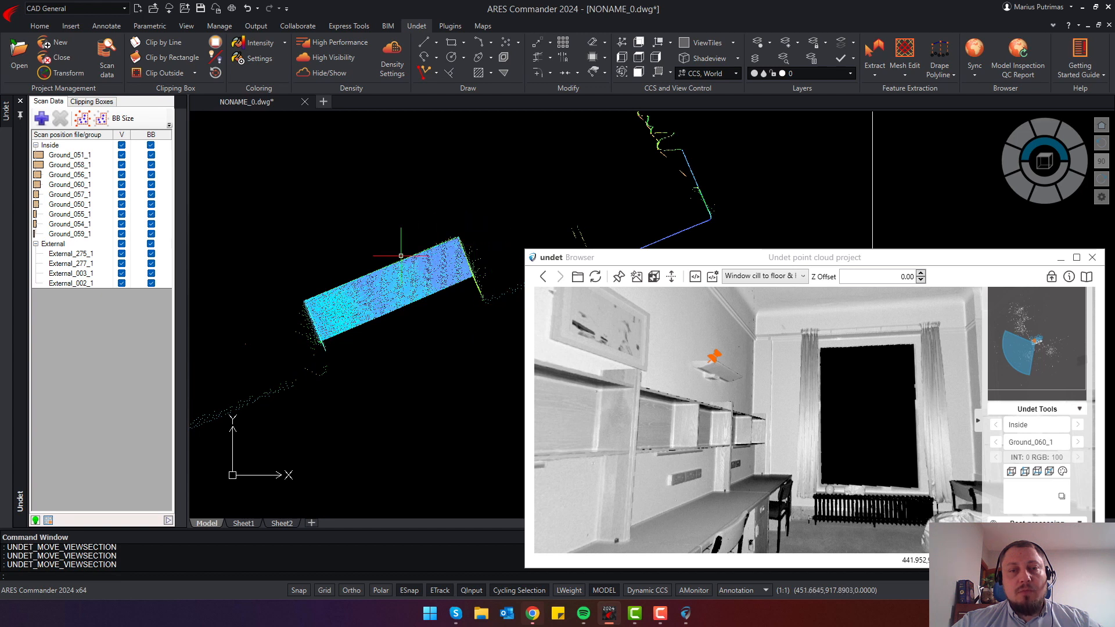
scroll(342, 308, "down", 3)
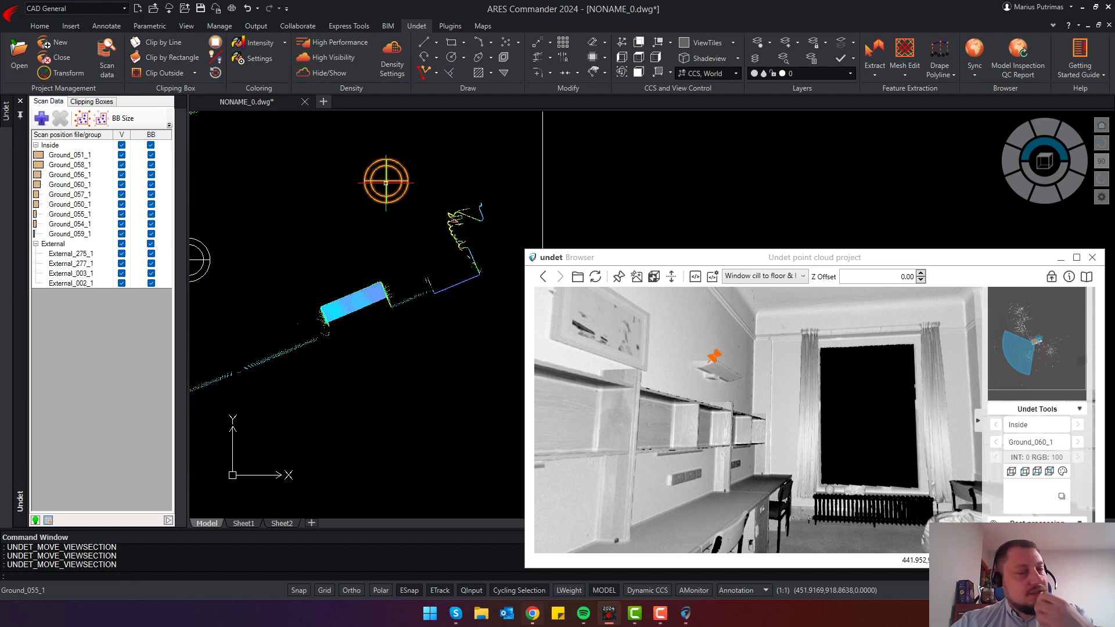
left_click(974, 75)
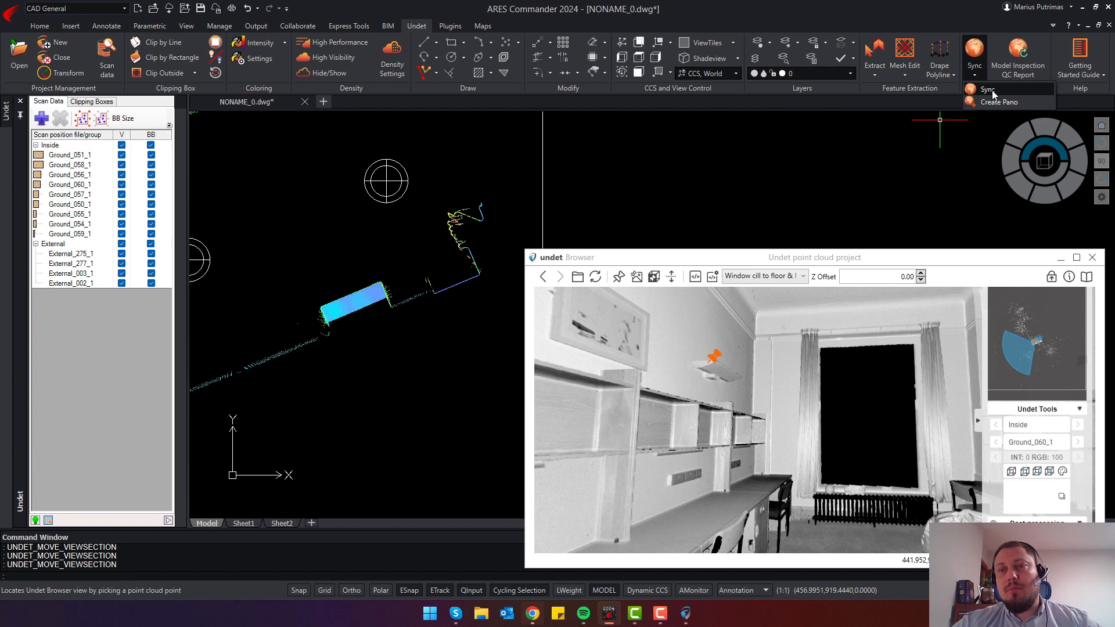
left_click(987, 90)
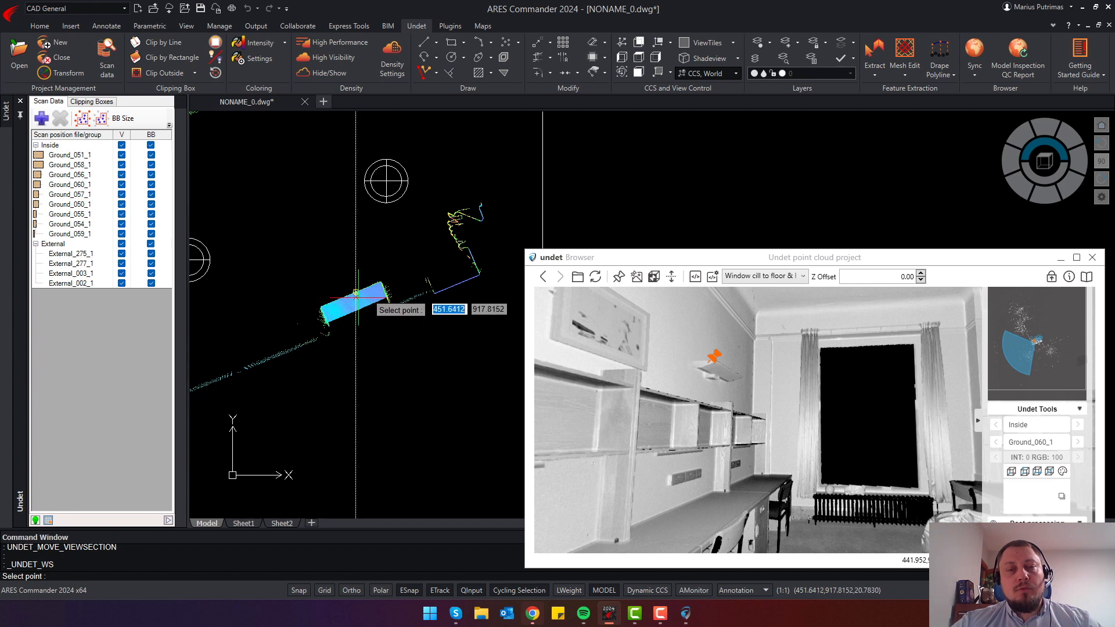
left_click(341, 299)
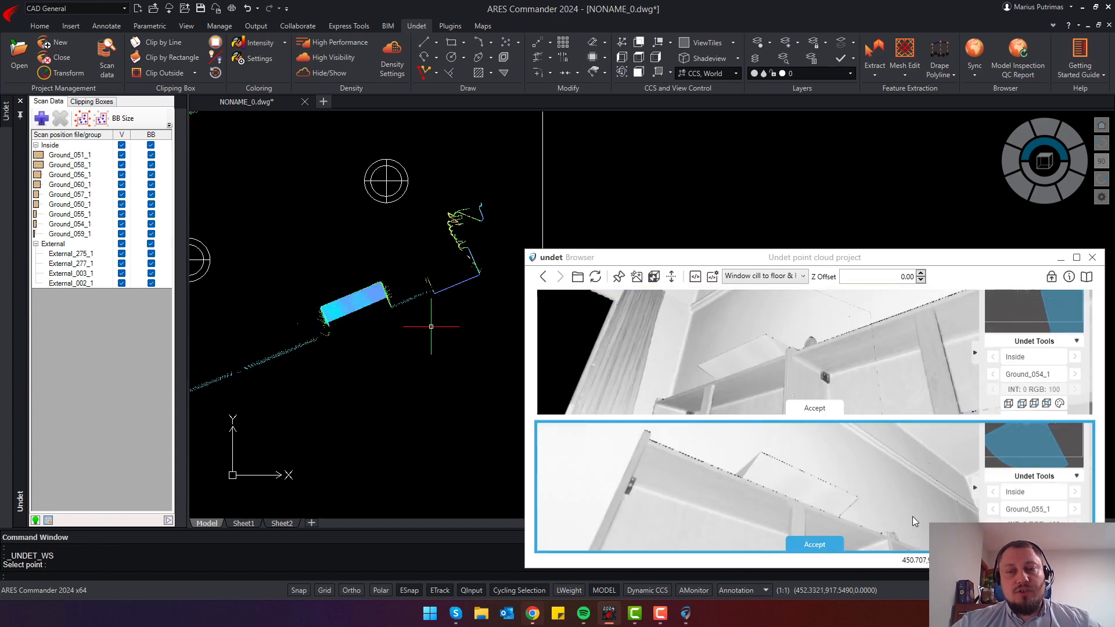
Compare the offered Ground_054_1 and Ground_055_1 panoramas of the picked cupboard and accept the Ground_054_1 view
scroll(772, 389, "down", 5)
scroll(791, 363, "down", 3)
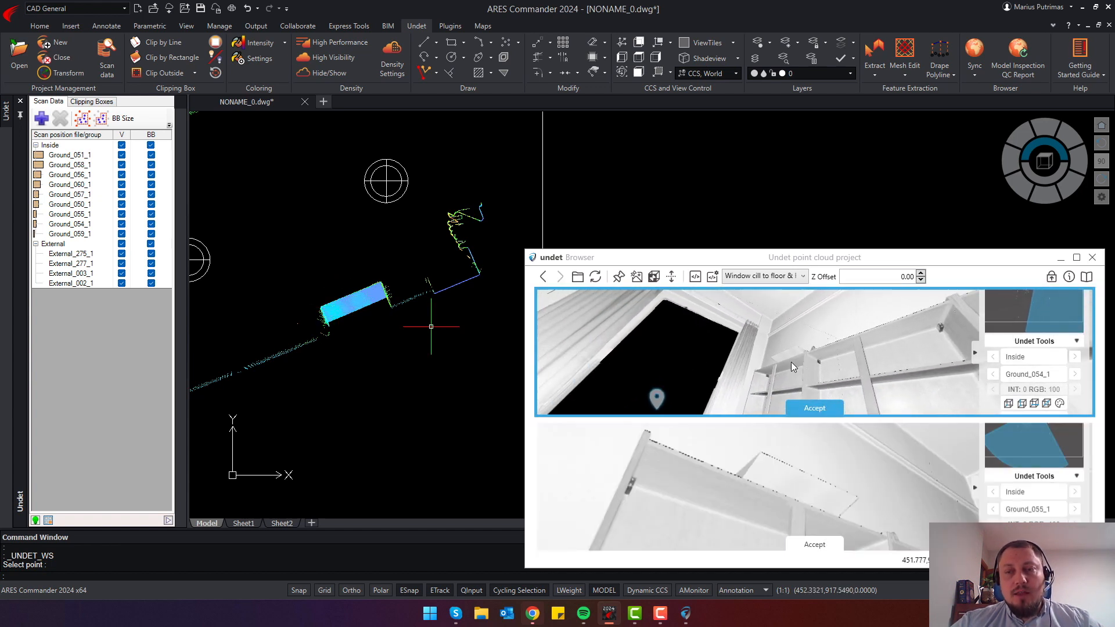
scroll(798, 491, "down", 5)
scroll(801, 501, "up", 5)
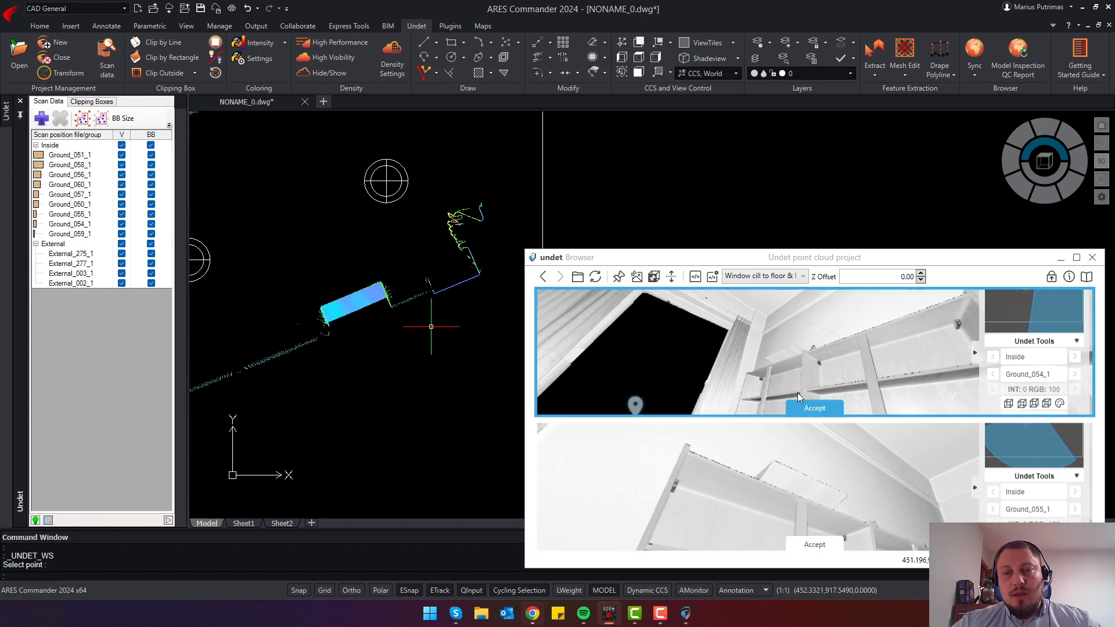
scroll(789, 365, "up", 5)
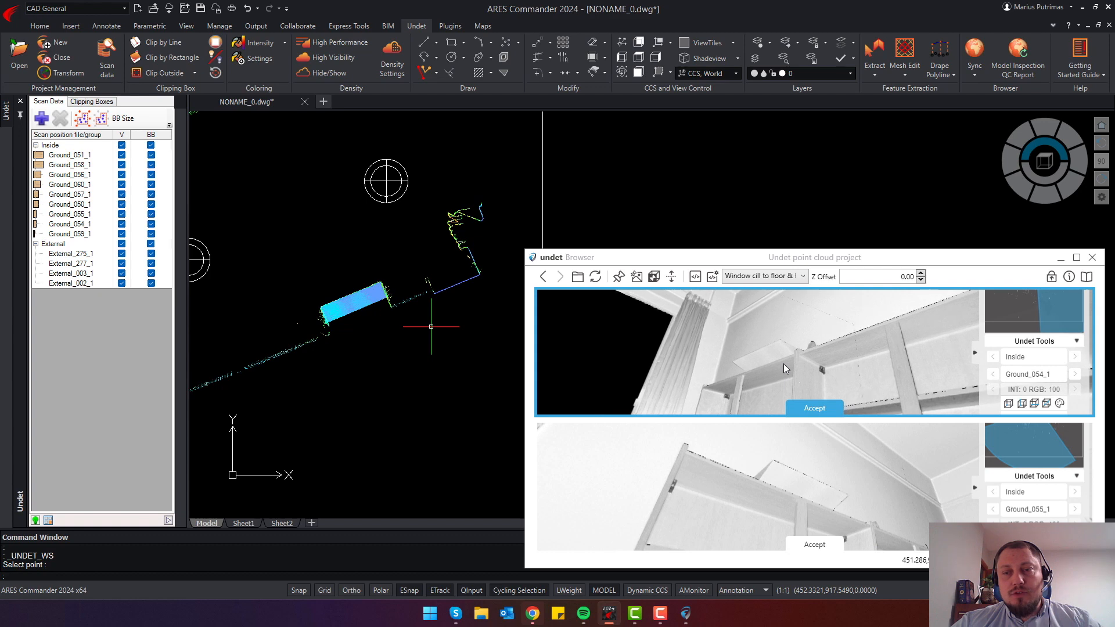
scroll(783, 365, "down", 4)
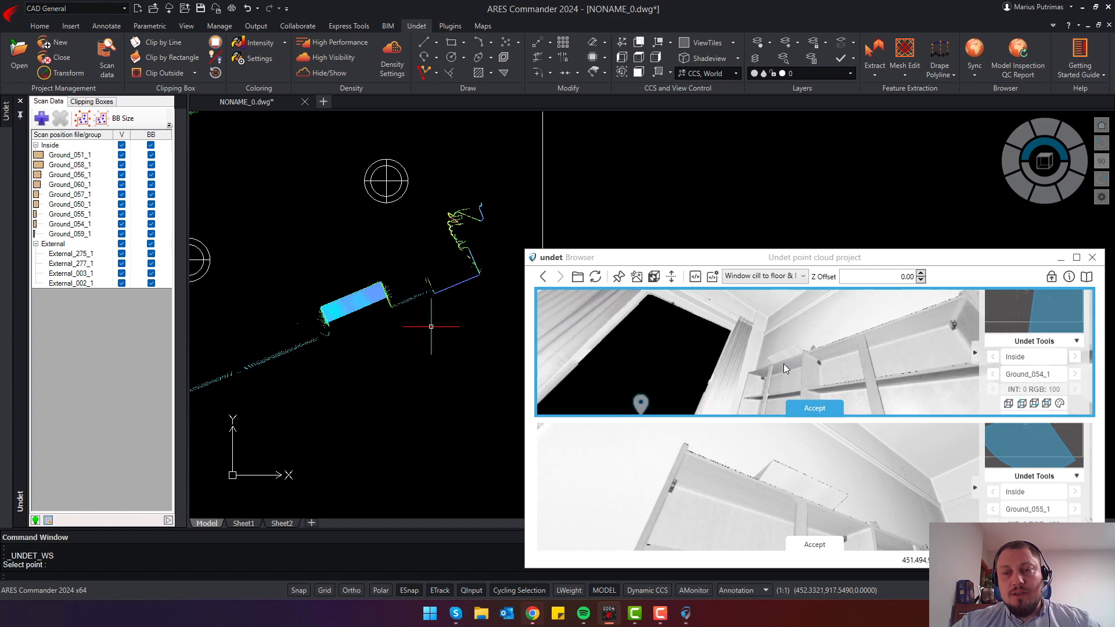
left_click(810, 409)
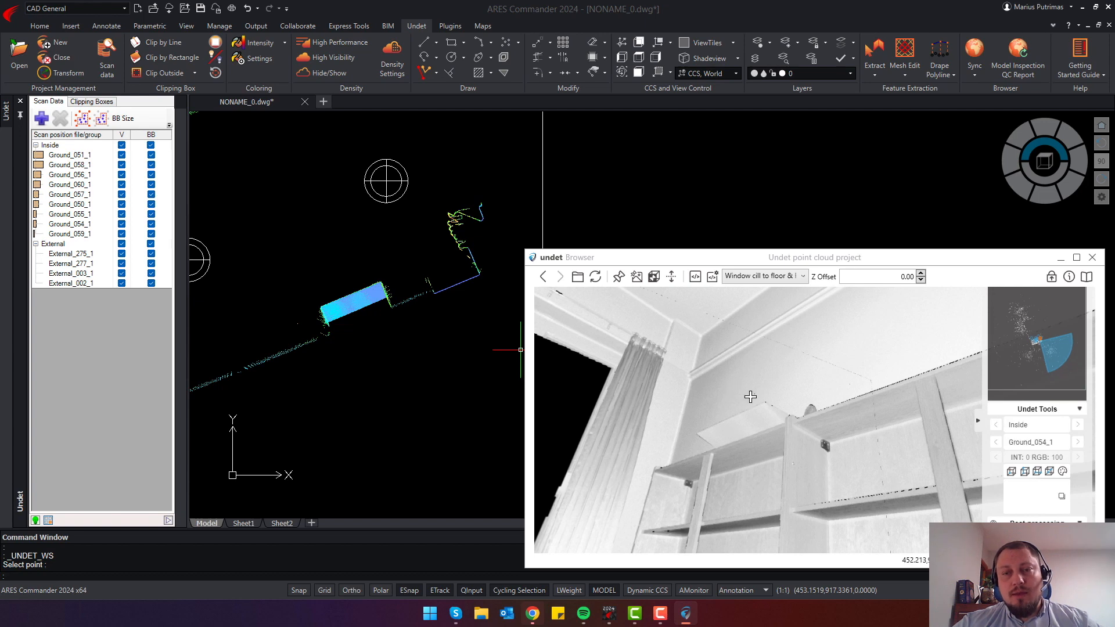
Move the view section to cornice height by picking a point on the ceiling moulding in the Ground_054_1 panorama, and inspect the whole plan
left_click_drag(750, 396, 806, 420)
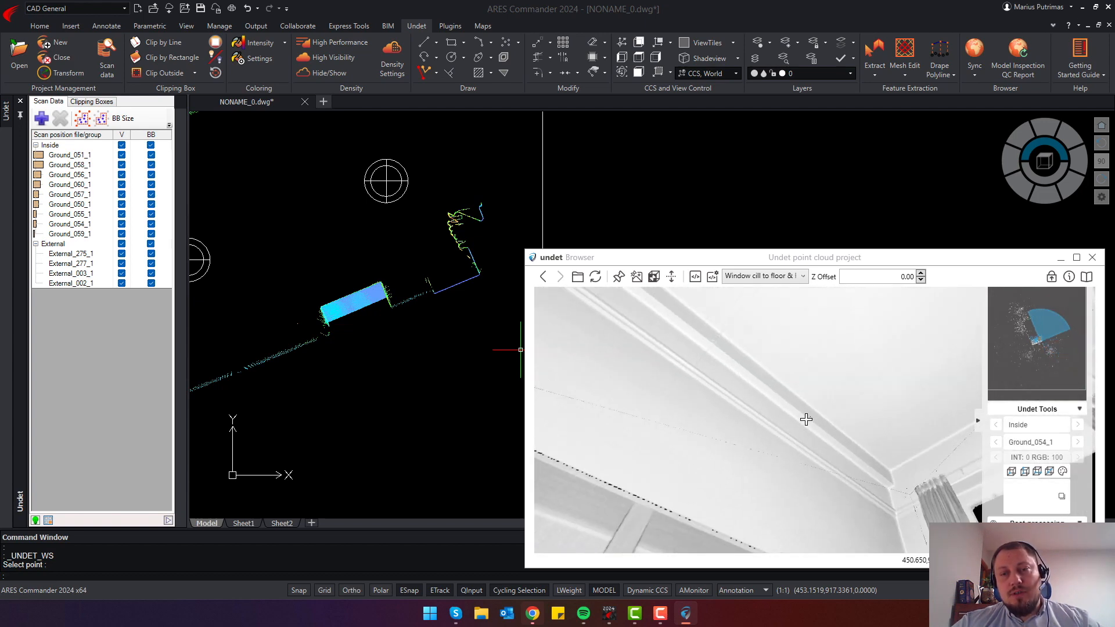
left_click(724, 347)
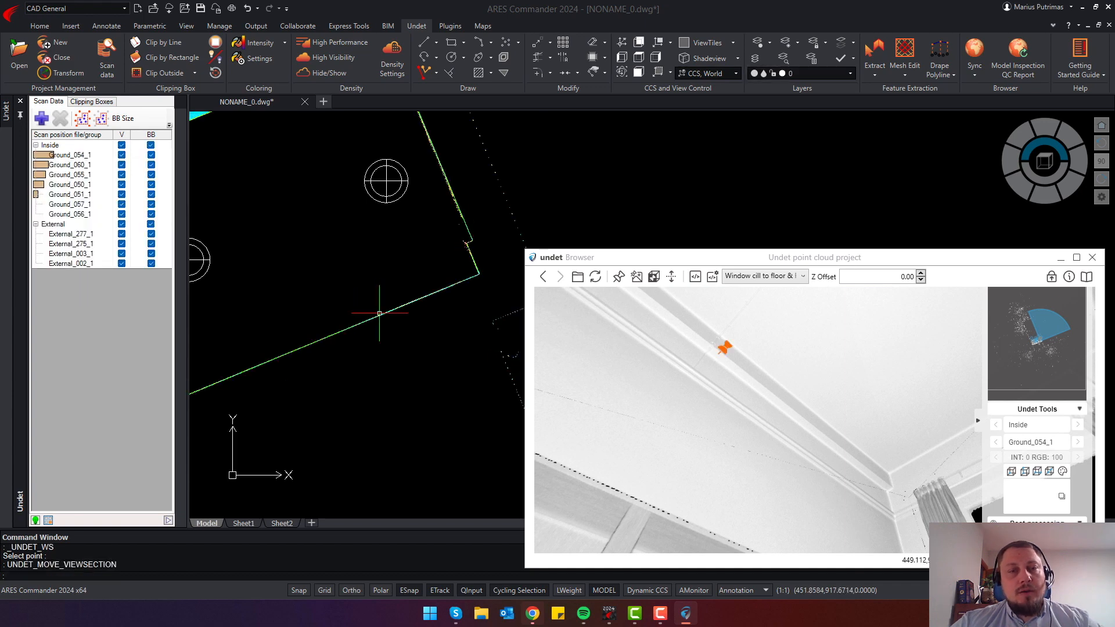
scroll(296, 275, "up", 3)
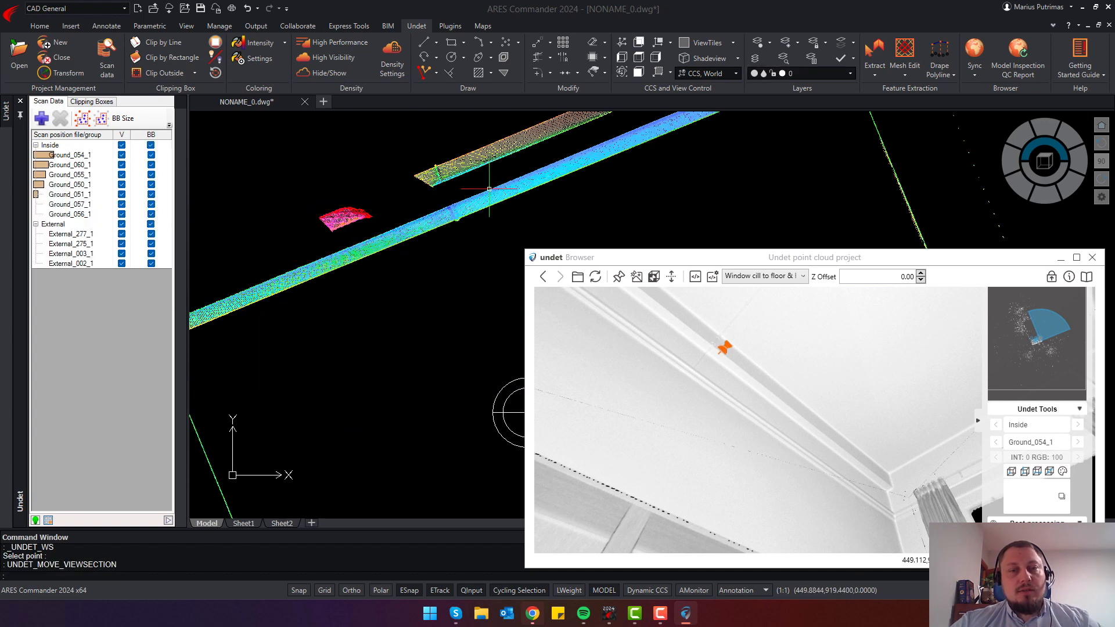
scroll(458, 214, "down", 6)
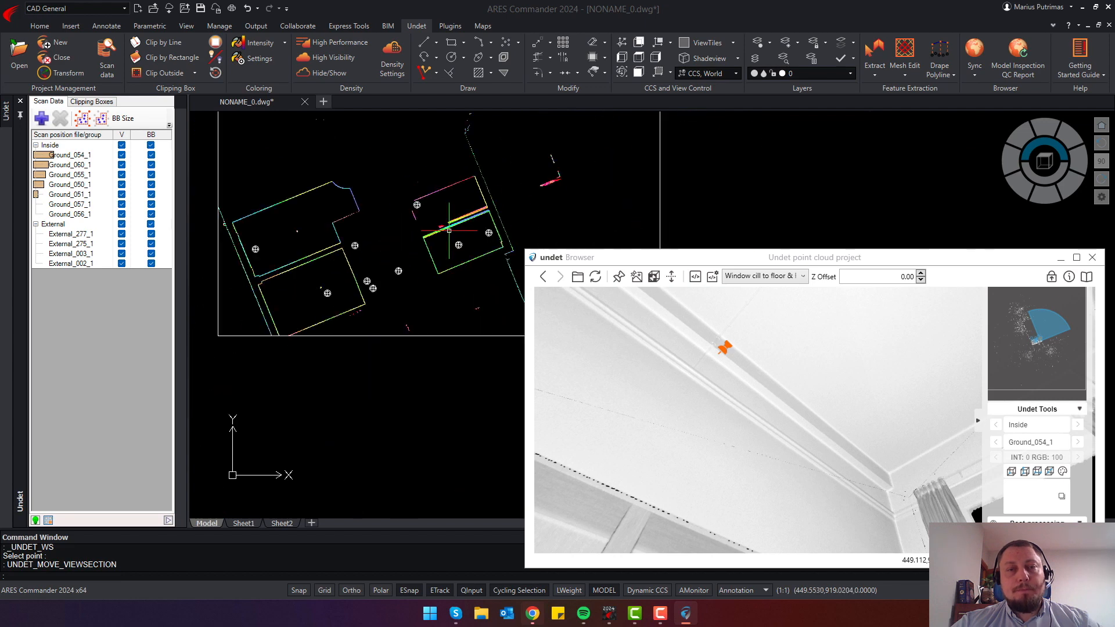
middle_click_drag(427, 271, 374, 279)
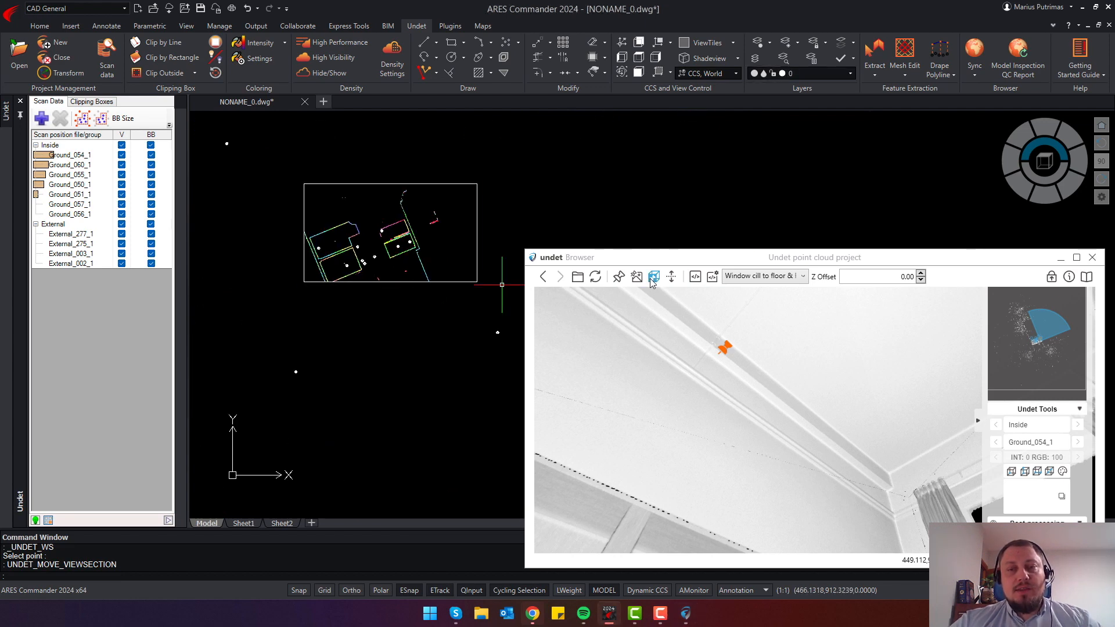
Show the edit grips of View Section 1 and stretch its lower edge up to just below the smaller room's bottom corner
left_click_drag(730, 419, 819, 325)
mouse_move(705, 451)
left_mouse_down()
mouse_move(816, 432)
mouse_move(841, 453)
left_mouse_up()
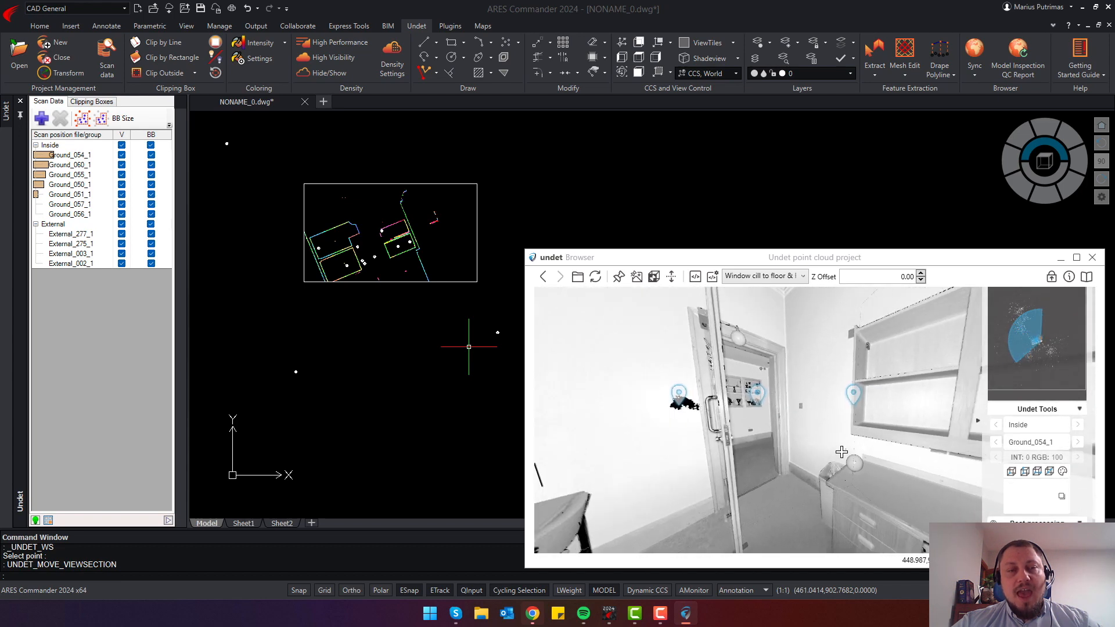
left_click(82, 102)
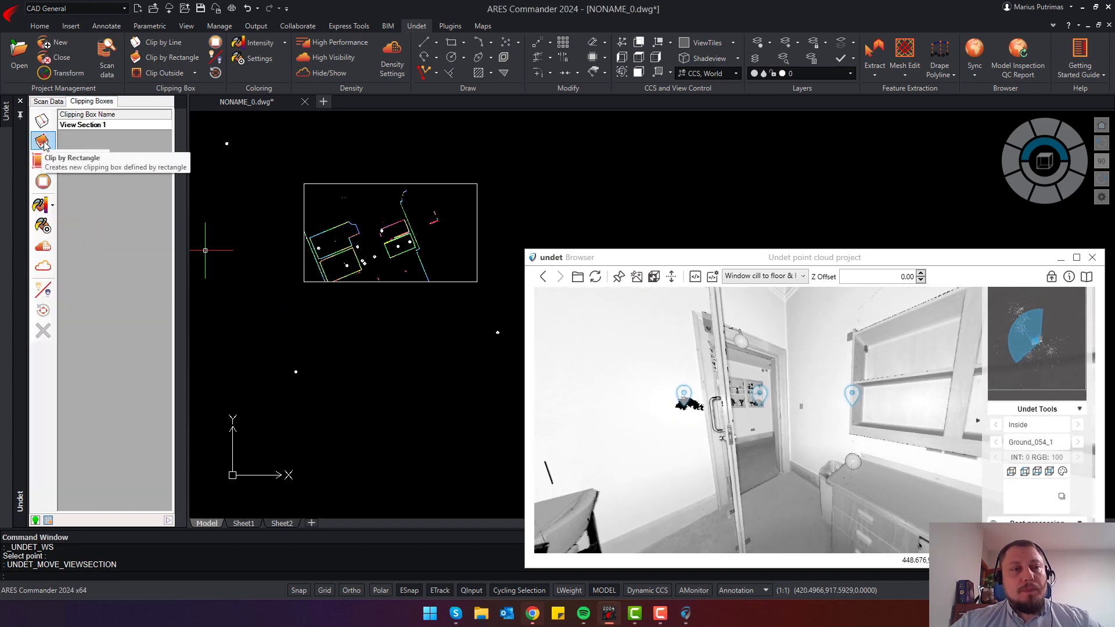
left_click(40, 160)
left_click(342, 235)
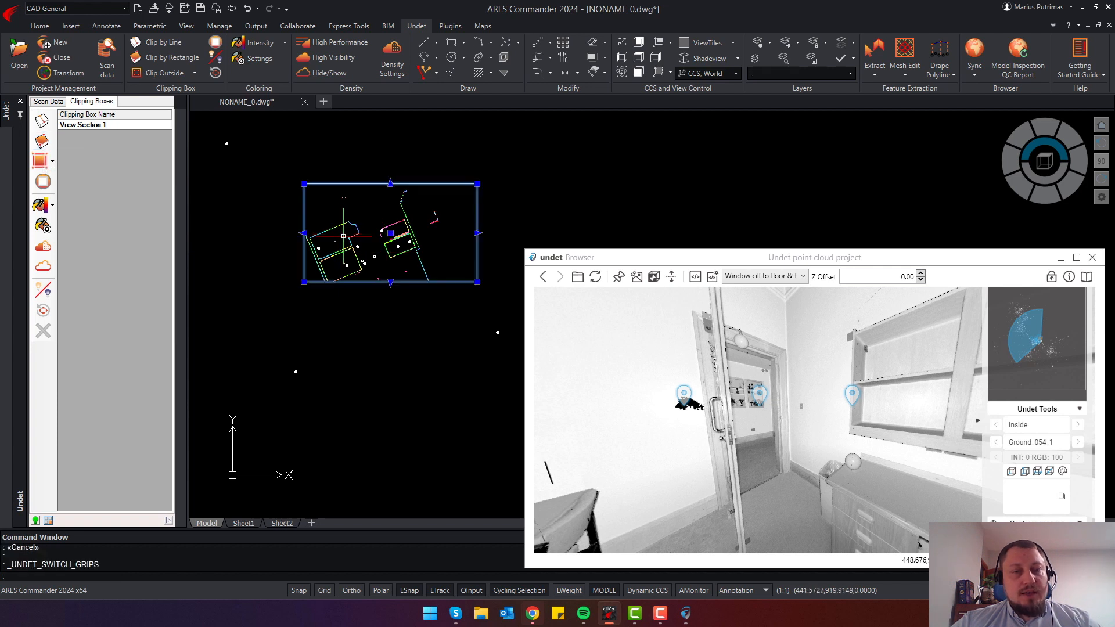
scroll(424, 282, "up", 3)
left_click(344, 280)
scroll(338, 234, "up", 3)
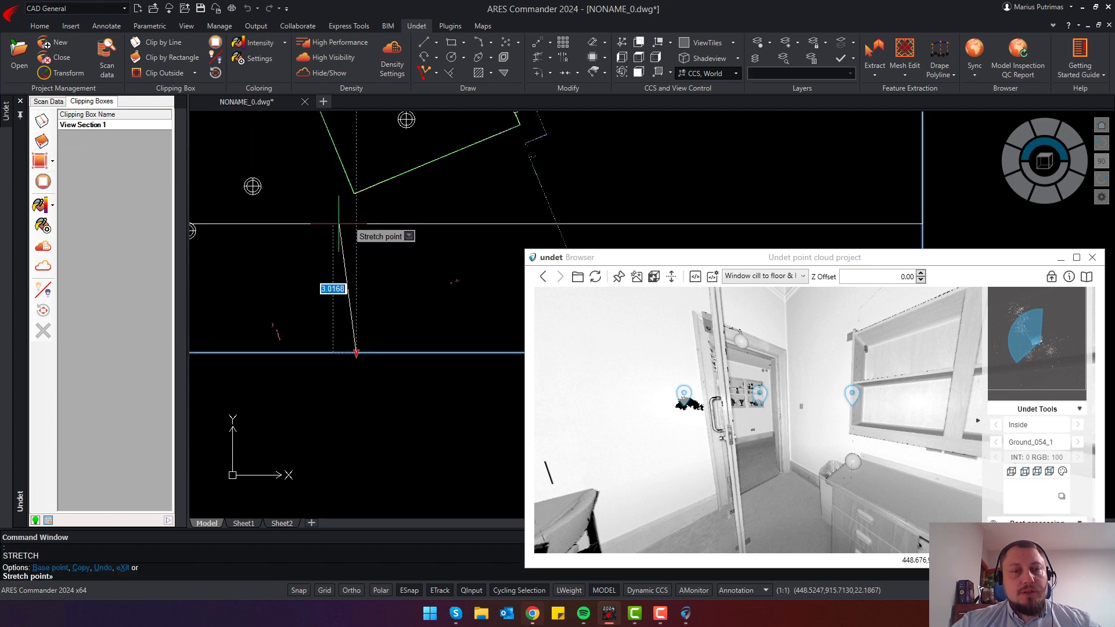
left_click(364, 204)
scroll(364, 226, "down", 3)
middle_click_drag(362, 222, 389, 317)
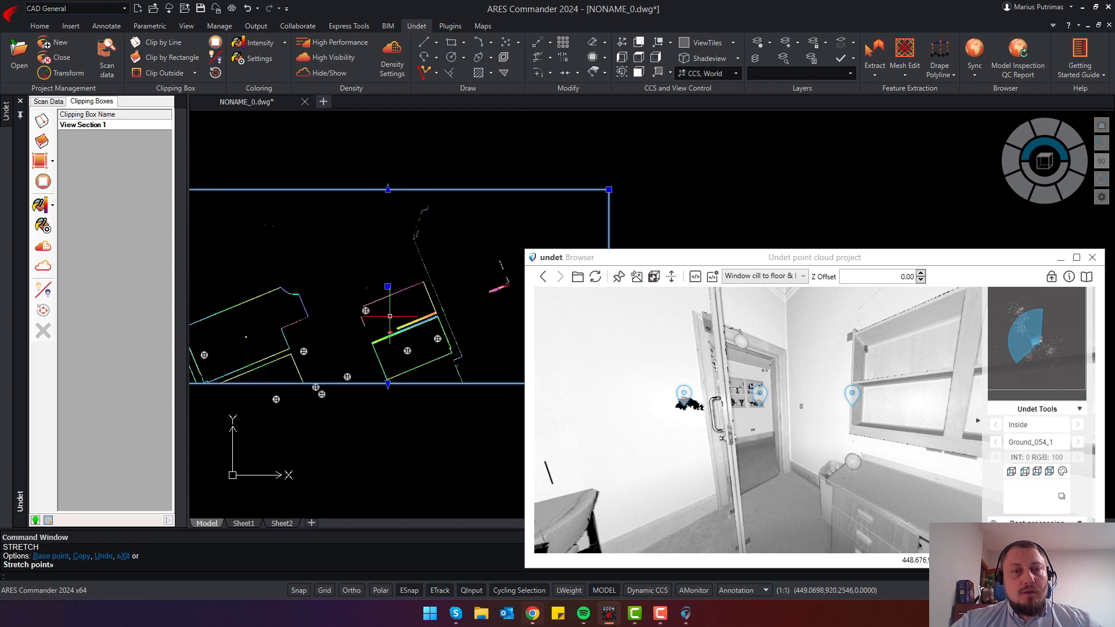
Stretch the section's upper edge down to a narrow strip and its left edge in close to the smaller room's bottom corner
scroll(387, 189, "up", 5)
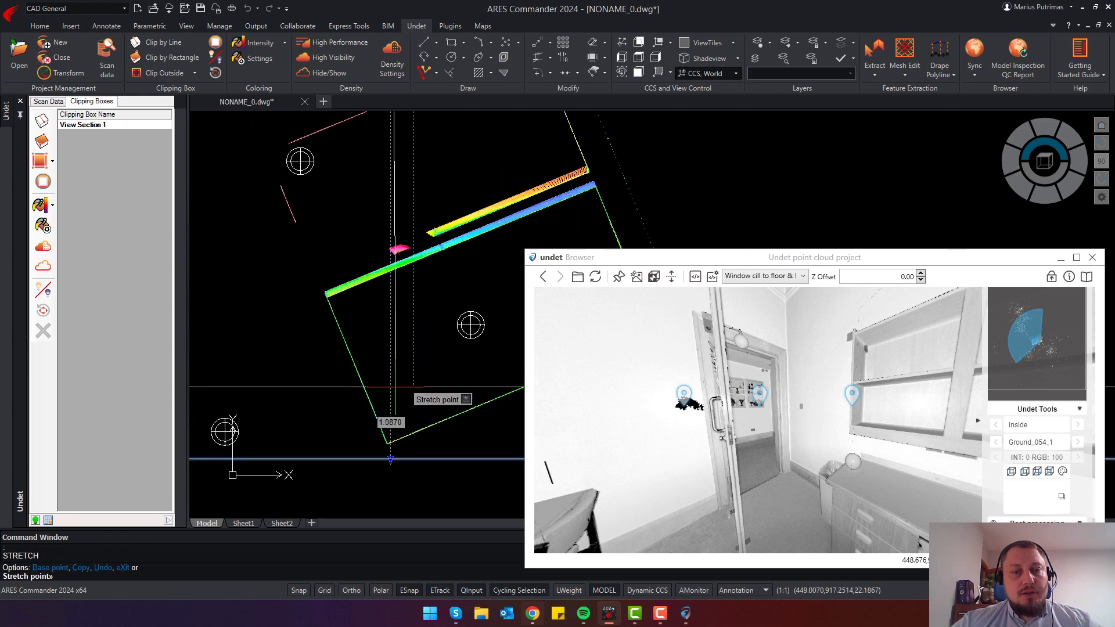
scroll(392, 428, "down", 6)
scroll(331, 437, "up", 5)
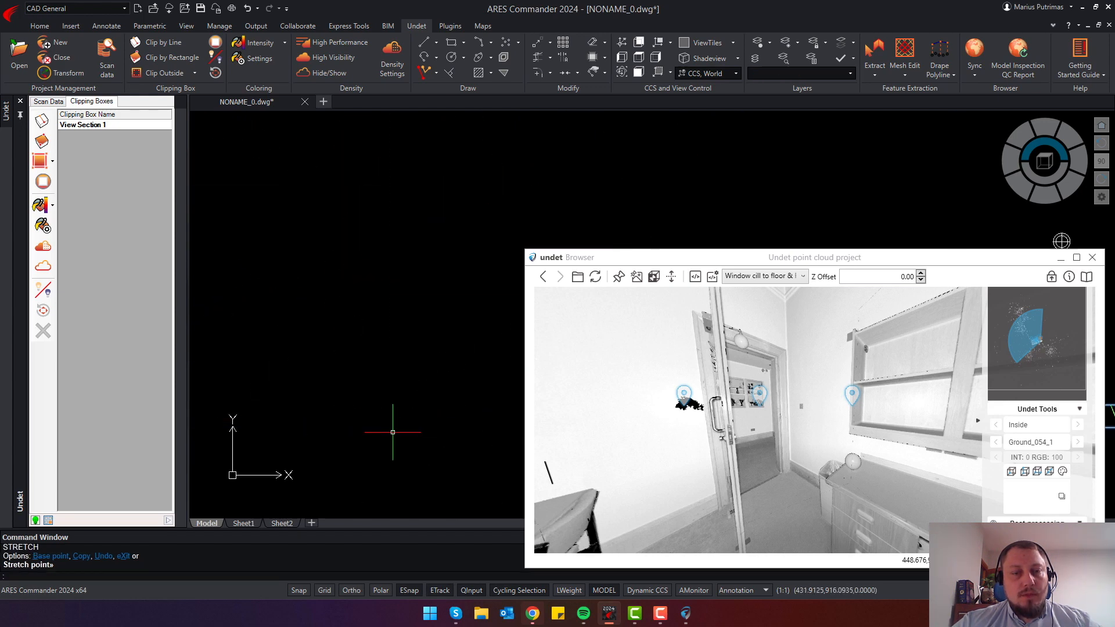
middle_click_drag(386, 400, 318, 342)
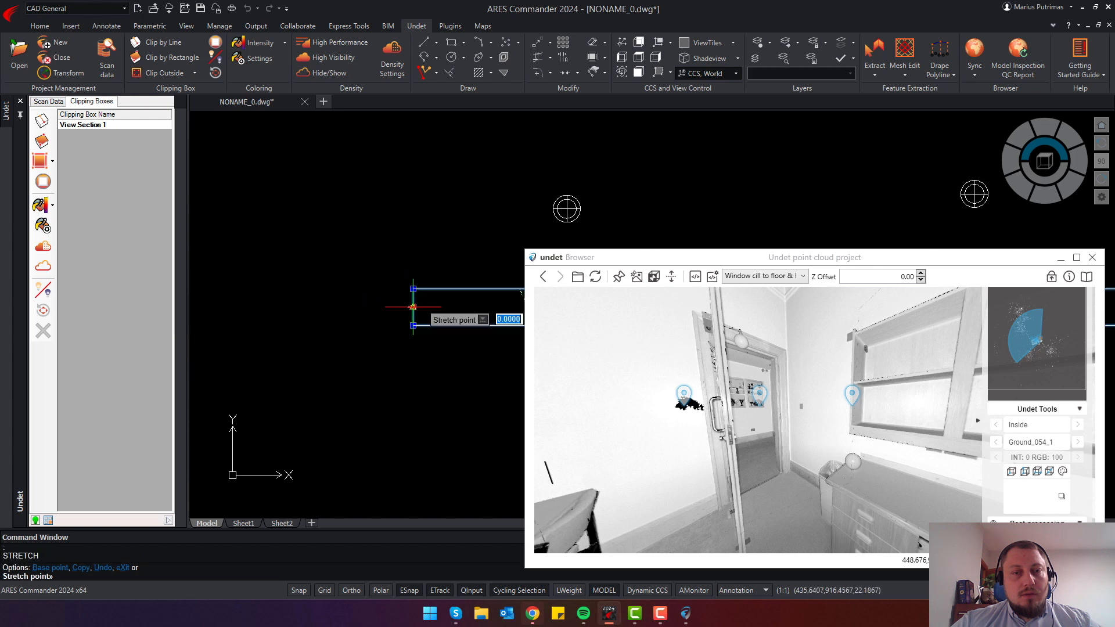
scroll(429, 308, "down", 5)
middle_click_drag(458, 297, 410, 297)
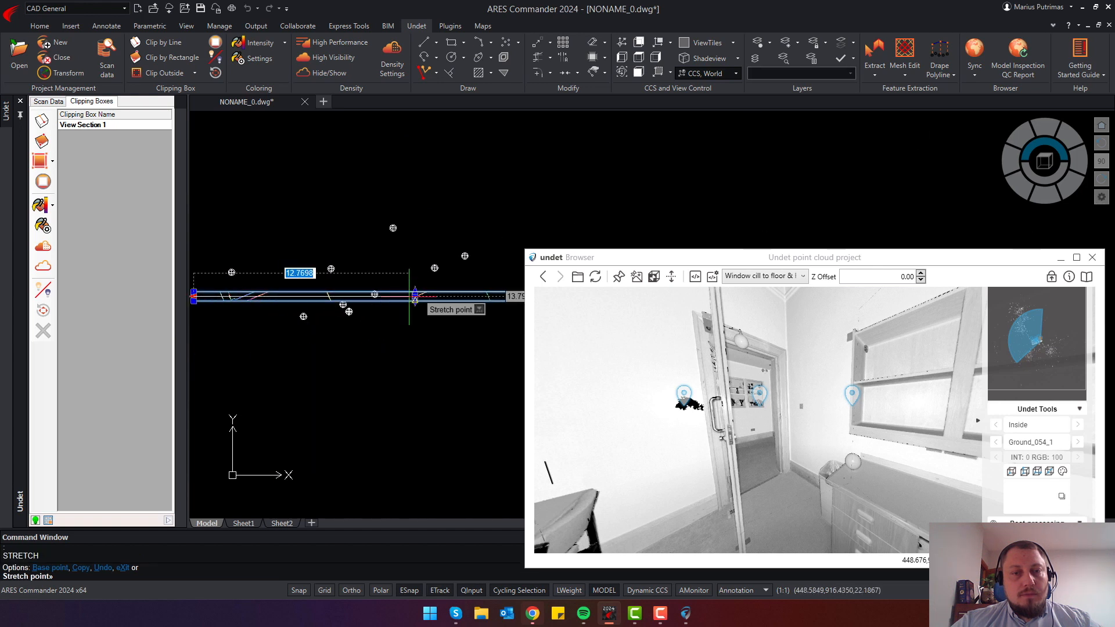
scroll(409, 297, "up", 5)
left_click(392, 347)
scroll(383, 357, "down", 3)
scroll(383, 357, "down", 2)
Stretch the section's right edge in until only a small box around the room's corner remains, and finish grip editing
middle_click_drag(497, 378, 266, 349)
scroll(430, 353, "down", 4)
mouse_move(444, 361)
middle_mouse_down()
mouse_move(335, 350)
mouse_move(457, 346)
middle_mouse_up()
scroll(452, 337, "up", 3)
left_click(444, 329)
scroll(400, 344, "down", 3)
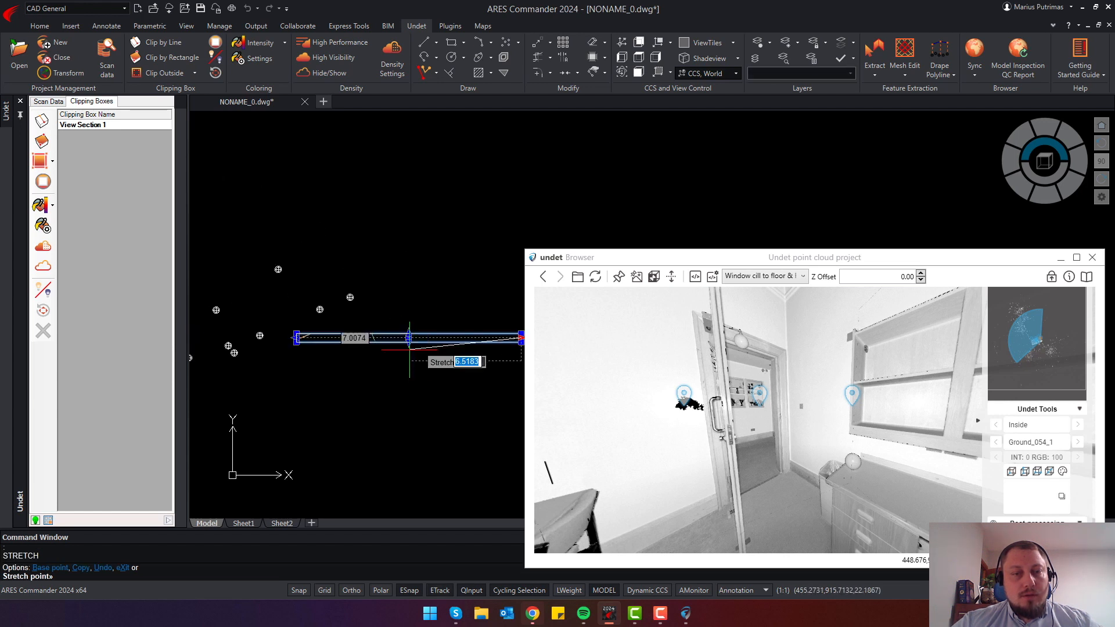
scroll(303, 342, "up", 6)
left_click(335, 306)
middle_click_drag(280, 344, 382, 365)
left_click(358, 380)
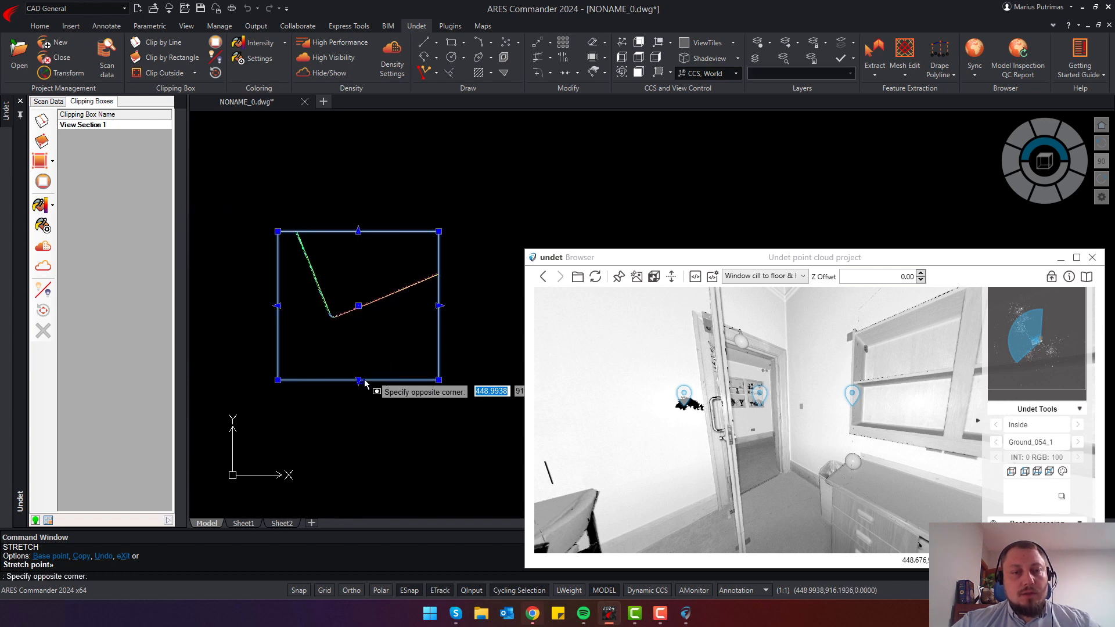
key("Escape")
key("Escape")
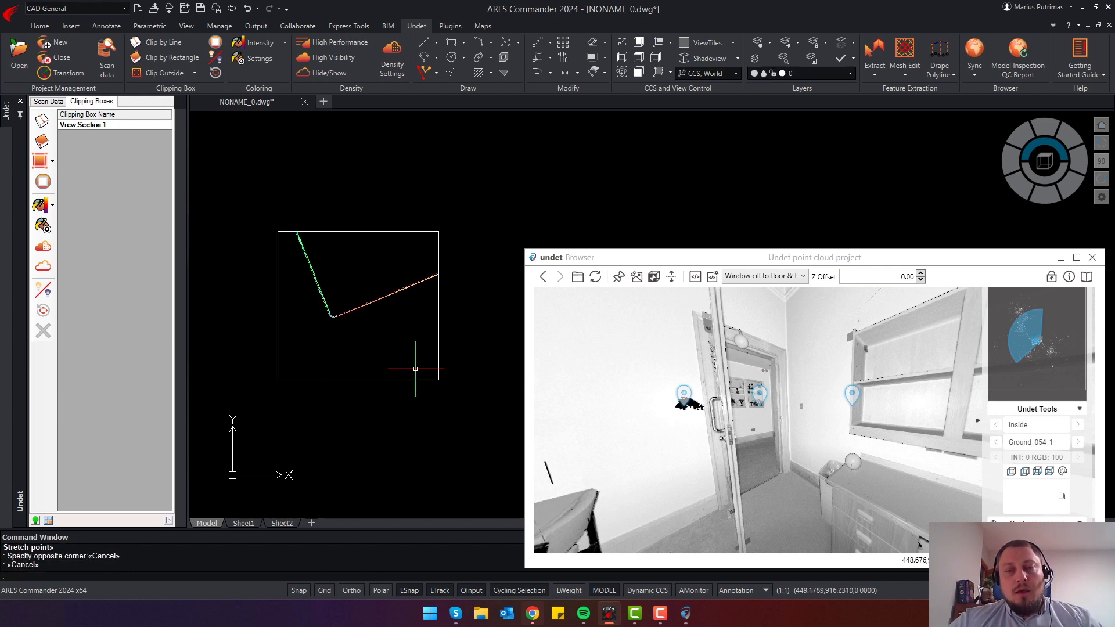
Move the small view section to the light switch beside the door by picking it in the Ground_054_1 panorama
left_click_drag(784, 440, 798, 470)
scroll(770, 387, "up", 6)
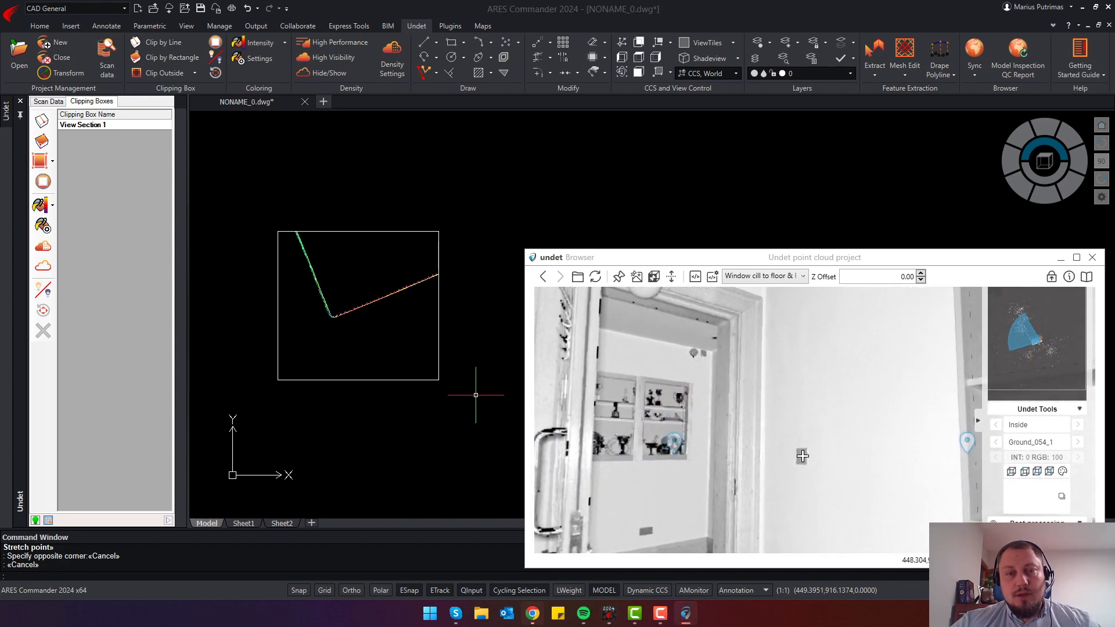
left_click(802, 456)
scroll(438, 351, "down", 8)
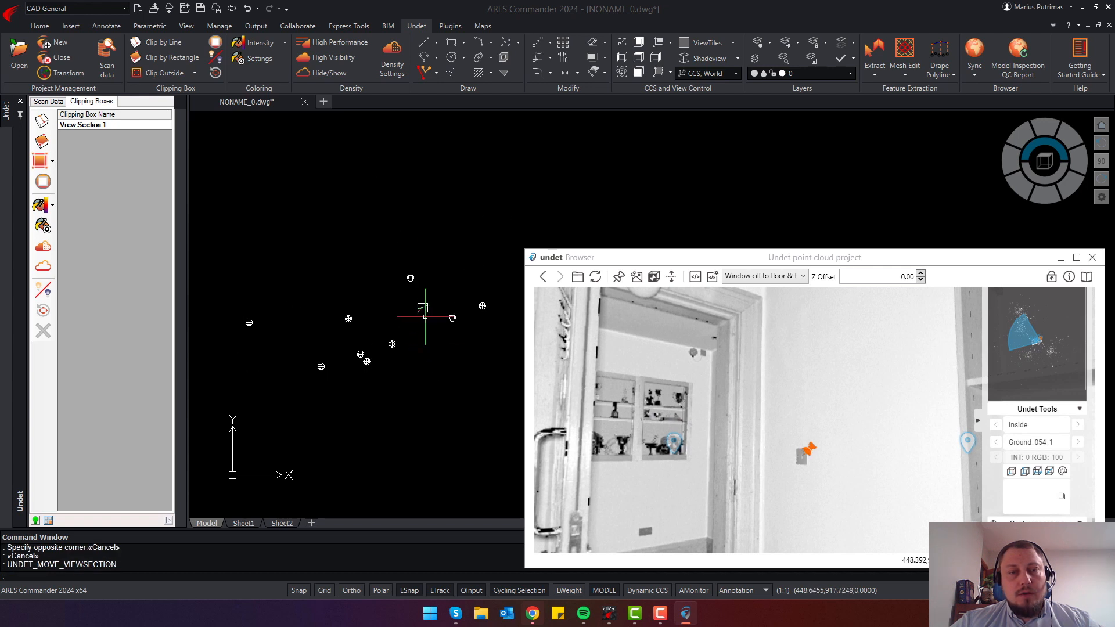
Examine the clipped wall piece with the light switch in the plan and from a 3D angle
scroll(424, 316, "up", 4)
scroll(406, 274, "up", 2)
scroll(405, 274, "up", 6)
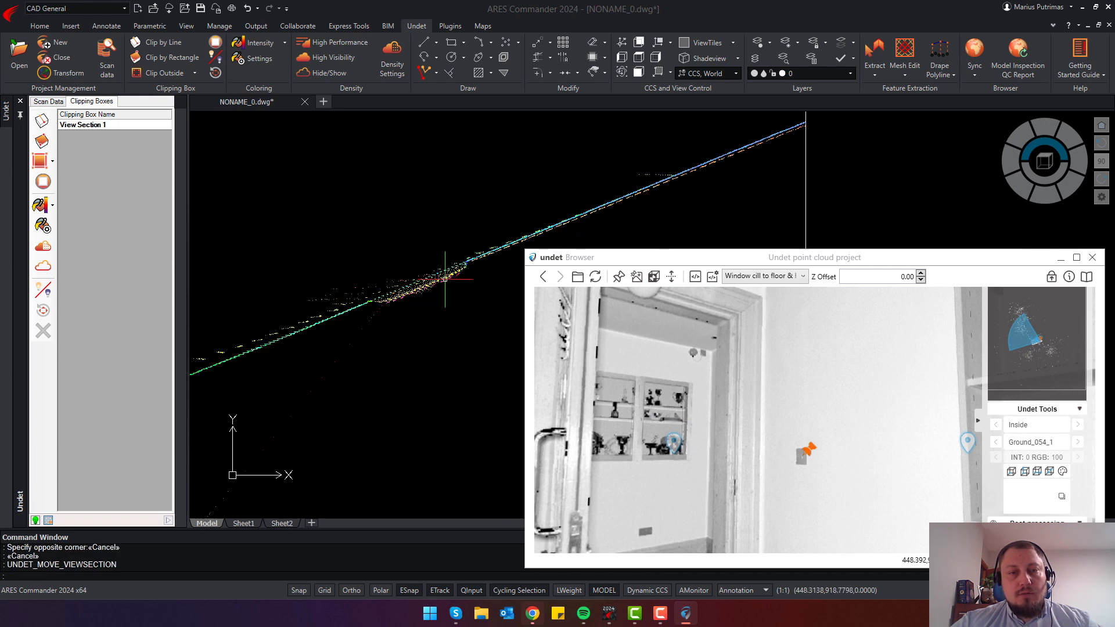
scroll(420, 296, "down", 4)
middle_click_drag(420, 296, 398, 194, "shift")
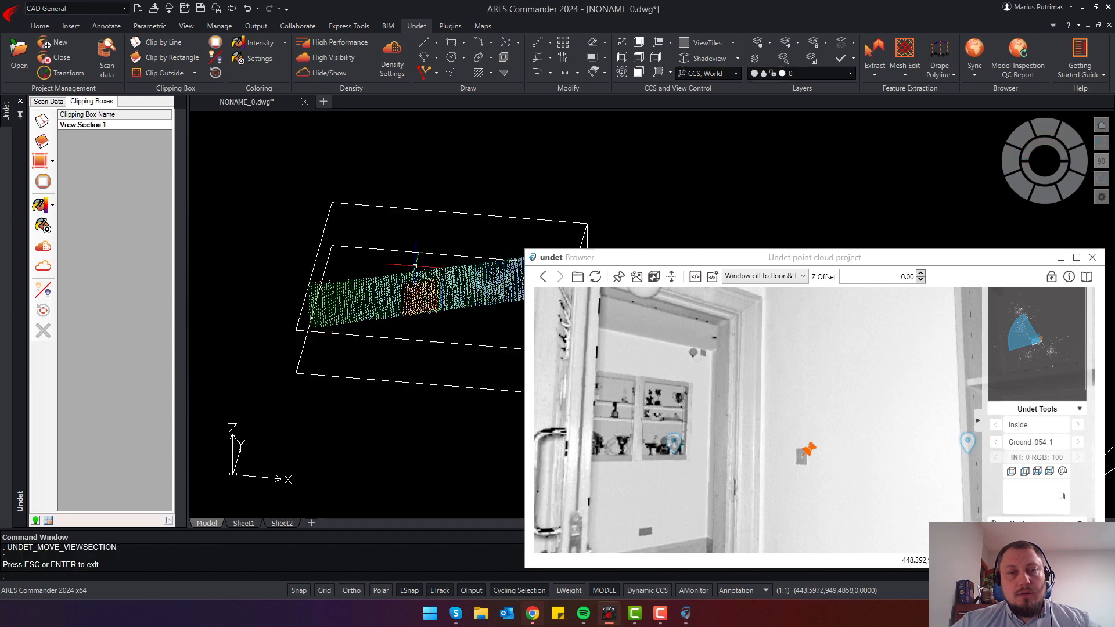
scroll(418, 288, "up", 5)
scroll(418, 299, "down", 6)
scroll(747, 398, "down", 7)
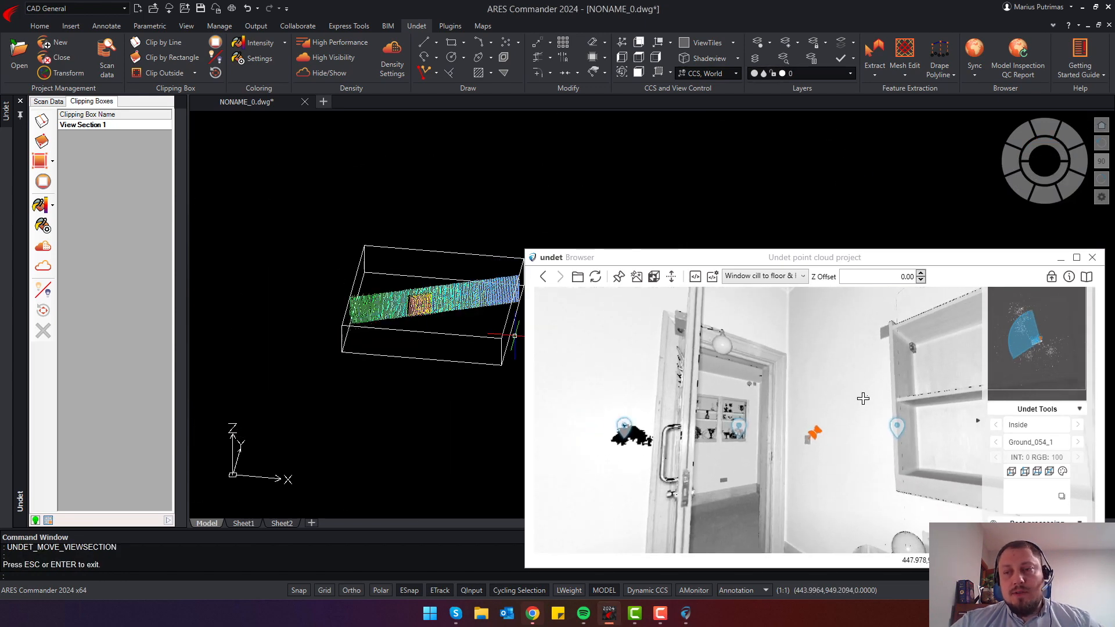
Switch the Undet Browser to the External group and open the External_275_1 panorama
left_click_drag(864, 398, 958, 428)
left_click(1014, 427)
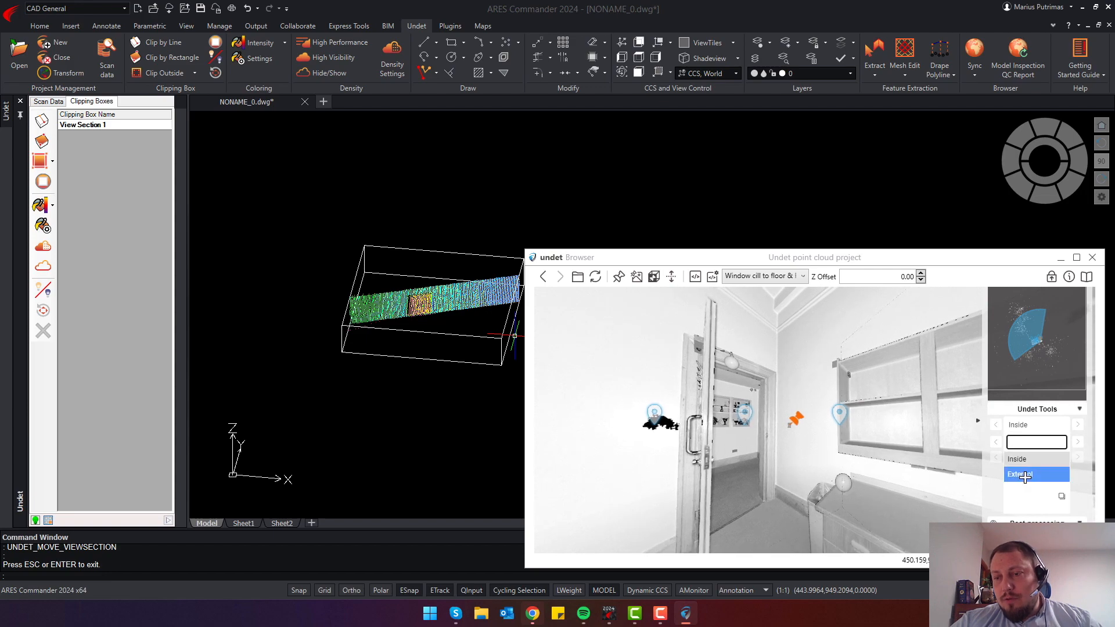
left_click(1023, 473)
left_click(1030, 353)
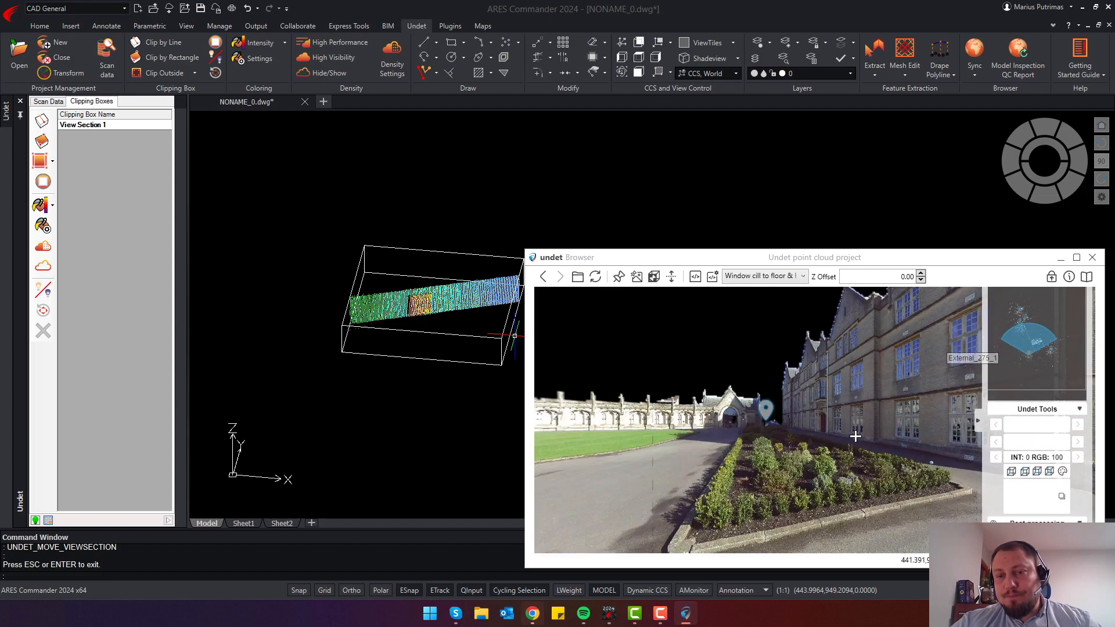
Move the view section to the kerb corner of the flower bed by picking it in the External_275_1 panorama
scroll(728, 435, "up", 3)
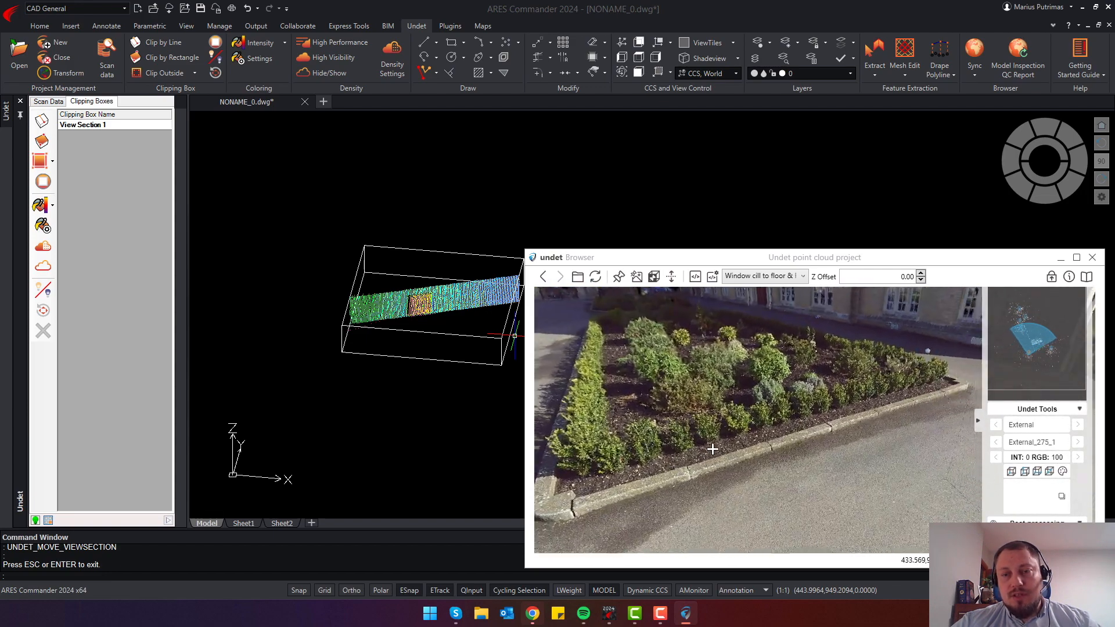
left_click_drag(712, 448, 686, 417)
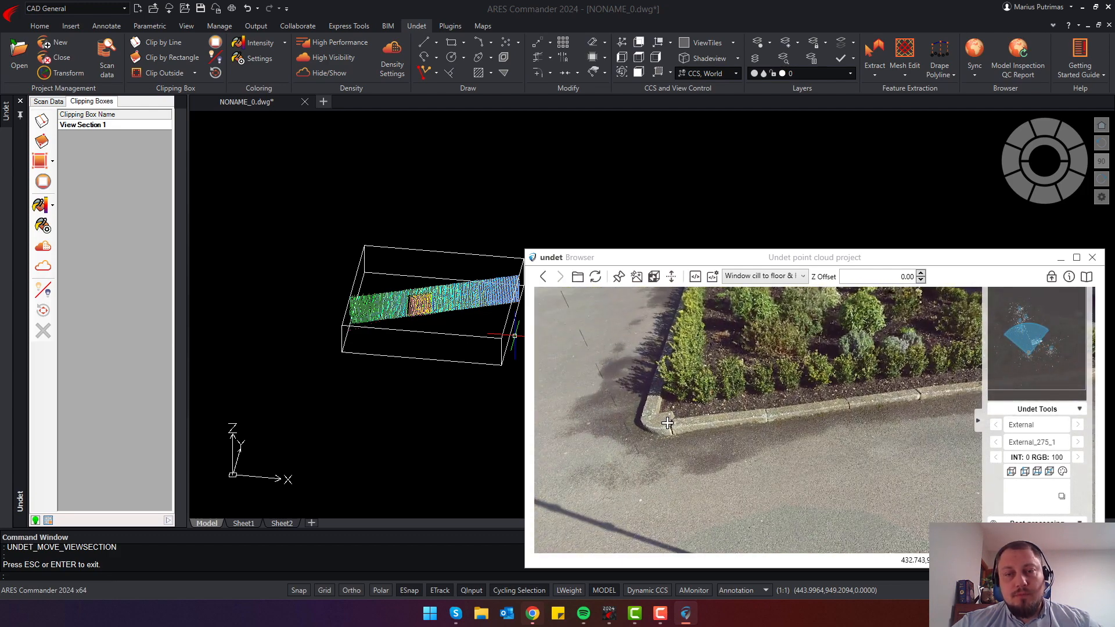
left_click(669, 418)
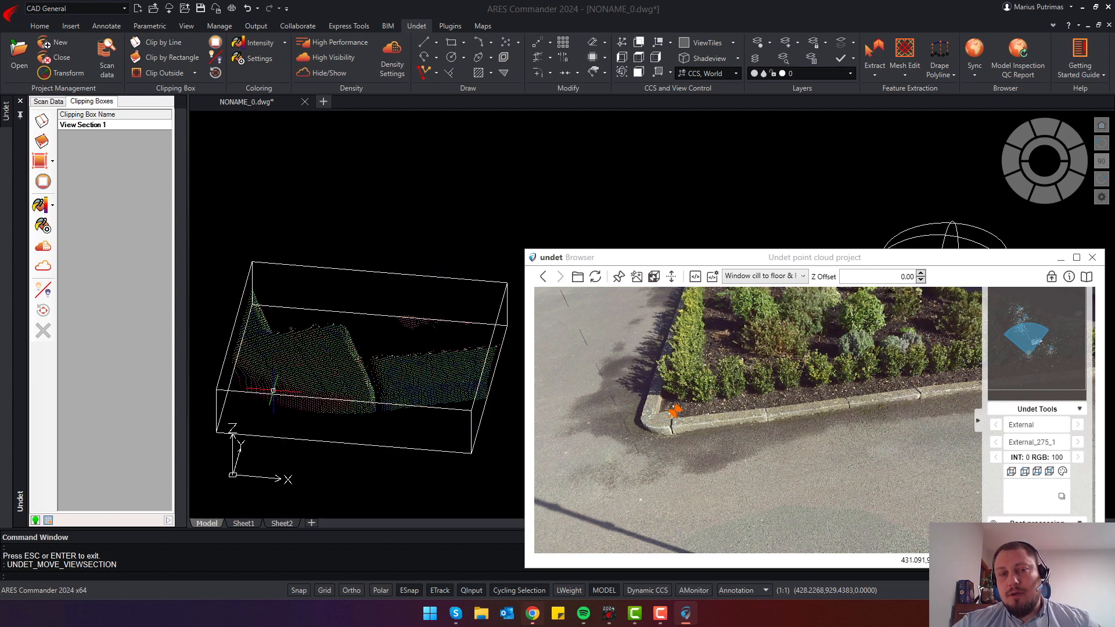
scroll(273, 390, "down", 3)
scroll(449, 407, "down", 2)
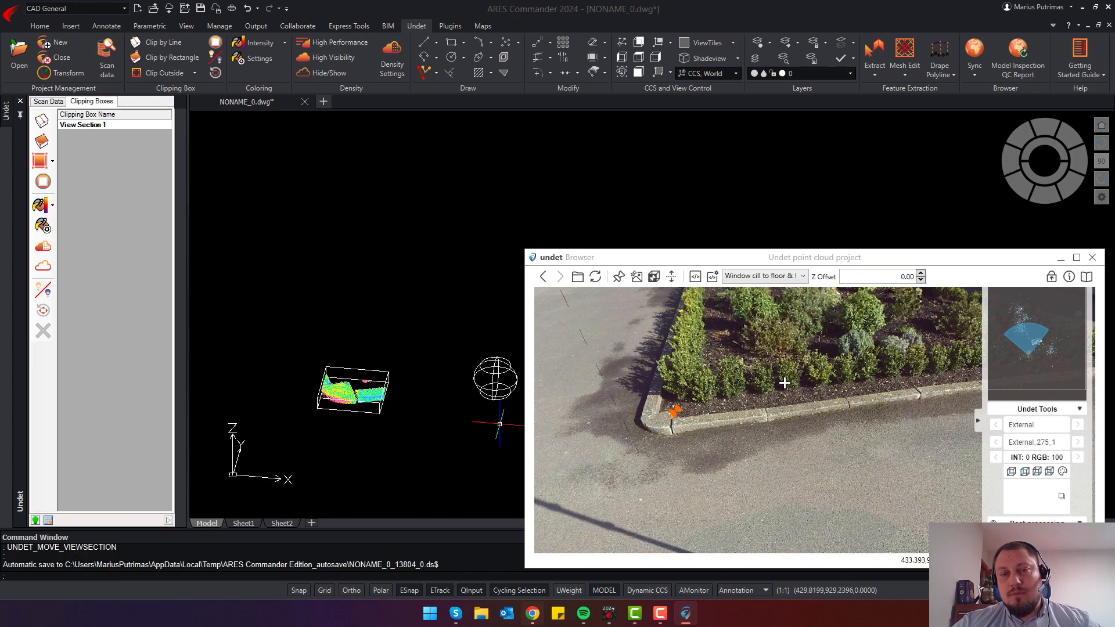
Examine the building's stone facade and windows in the External_275_1 panorama
left_click_drag(784, 381, 705, 432)
scroll(755, 406, "down", 4)
left_click_drag(830, 395, 796, 435)
scroll(809, 440, "down", 2)
scroll(796, 418, "up", 5)
scroll(799, 393, "up", 1)
left_click_drag(799, 393, 764, 423)
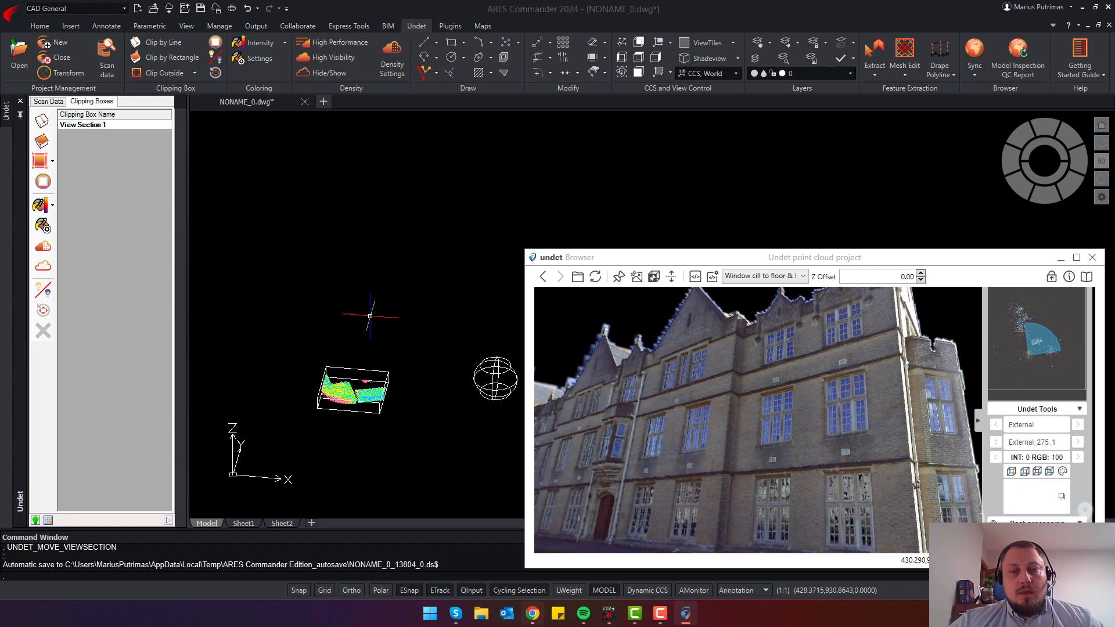
Turn off the View Section 1 clipping and show the point cloud of the whole site in 3D
left_click(362, 339)
key("Escape")
key("Escape")
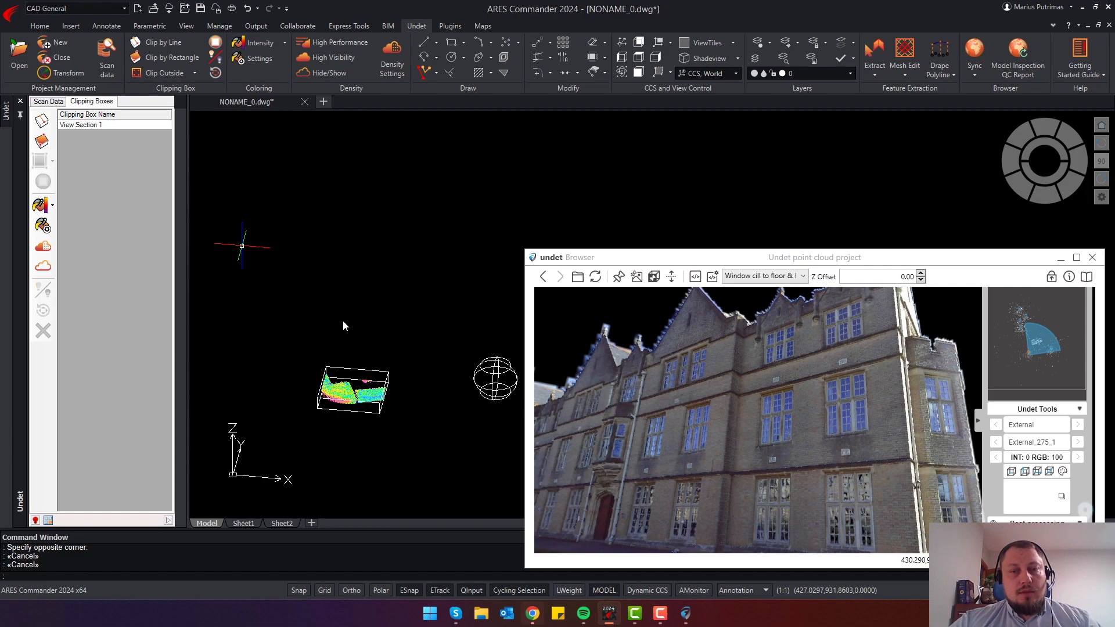
scroll(347, 326, "down", 6)
middle_click_drag(355, 325, 412, 356)
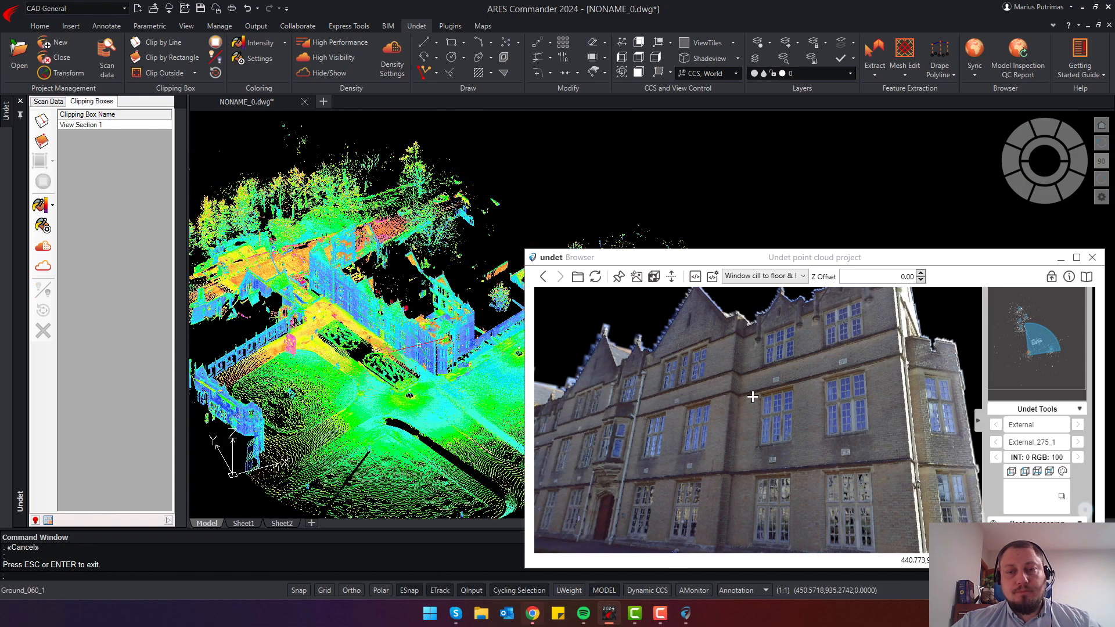
Place a row of points along the flower bed's front kerb by picking them in the External_275_1 panorama
left_click_drag(794, 435, 719, 408)
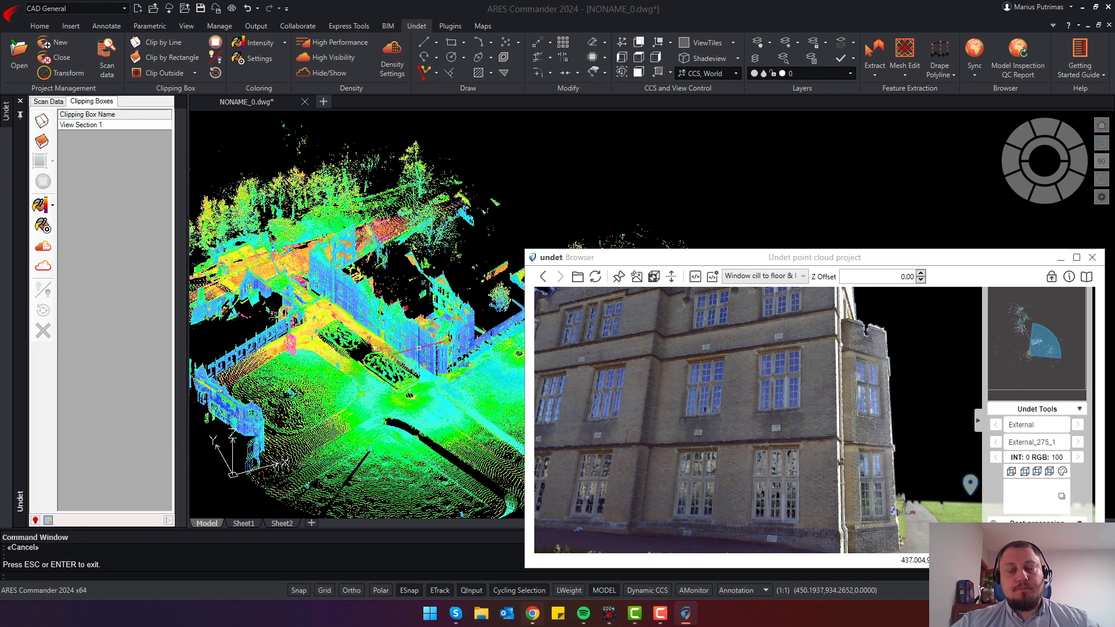
scroll(420, 347, "up", 3)
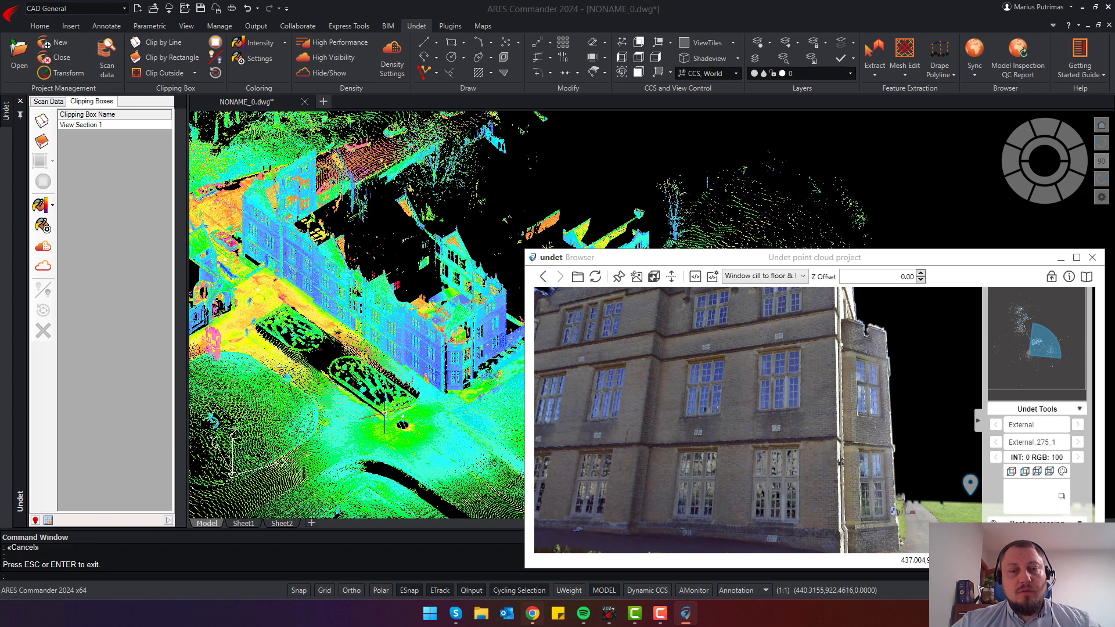
scroll(385, 416, "up", 5)
scroll(367, 438, "up", 5)
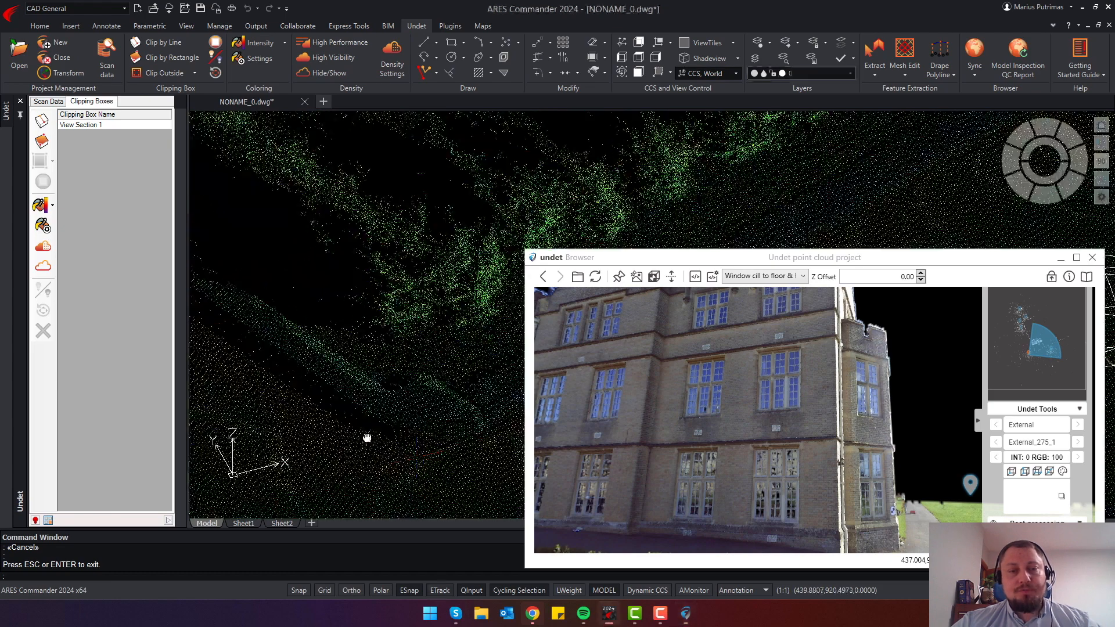
middle_click_drag(367, 438, 348, 426)
left_click(654, 282)
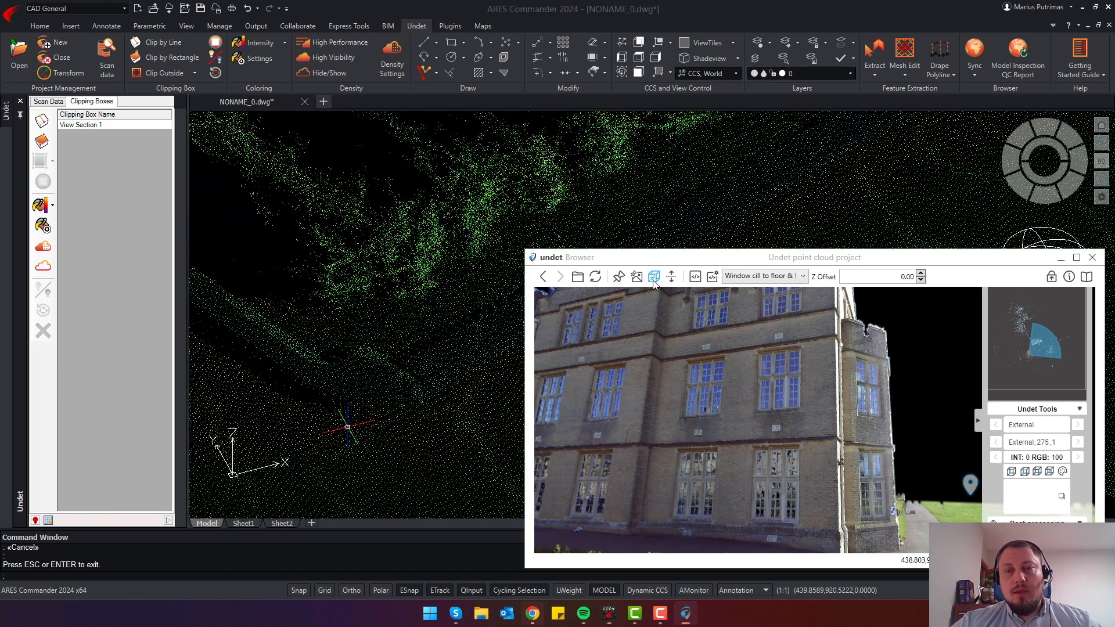
left_click(619, 282)
left_click_drag(645, 505, 761, 390)
left_click_drag(621, 522, 719, 457)
scroll(719, 457, "up", 5)
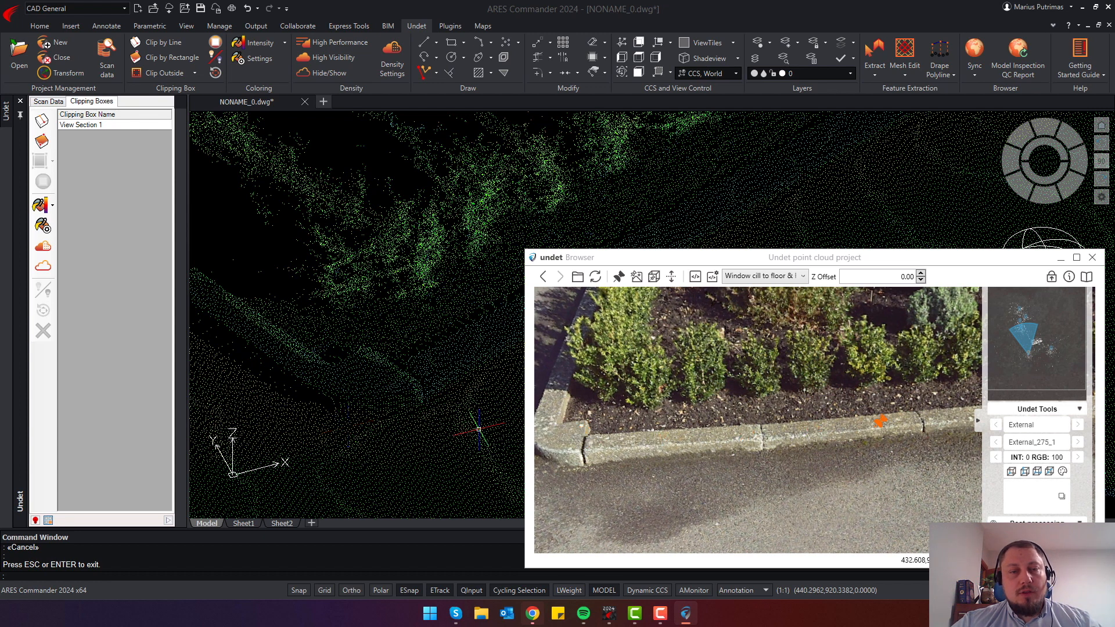
Select the points placed along the kerb in the drawing and check their positions on the point cloud from a low angle
left_click(431, 399)
key("Escape")
scroll(418, 407, "down", 5)
middle_click_drag(392, 402, 328, 405)
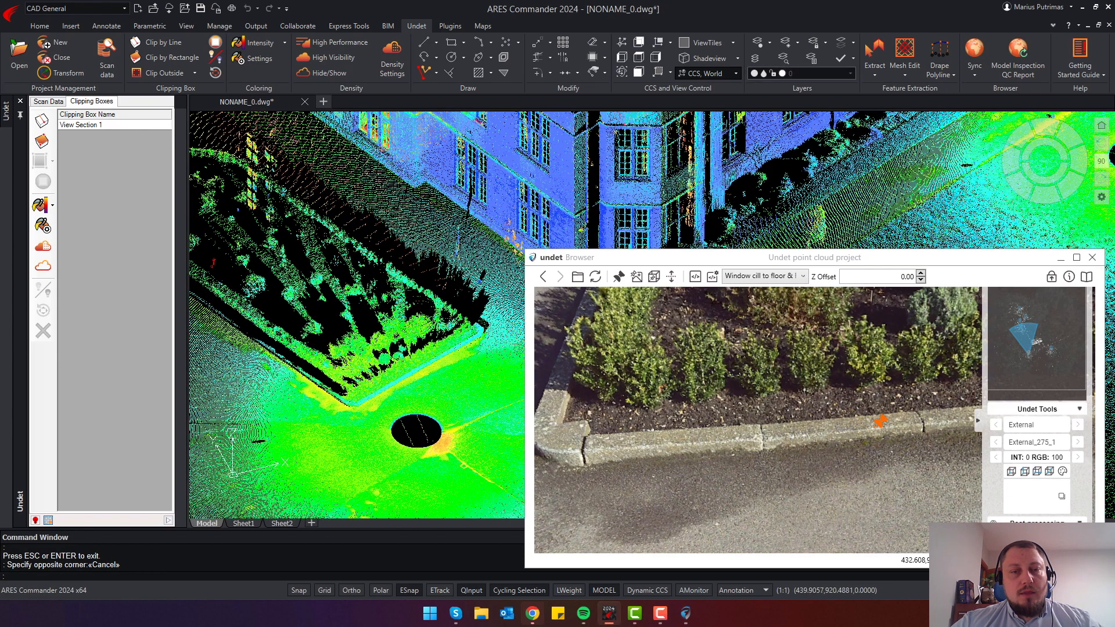
key("Escape")
left_click(312, 333)
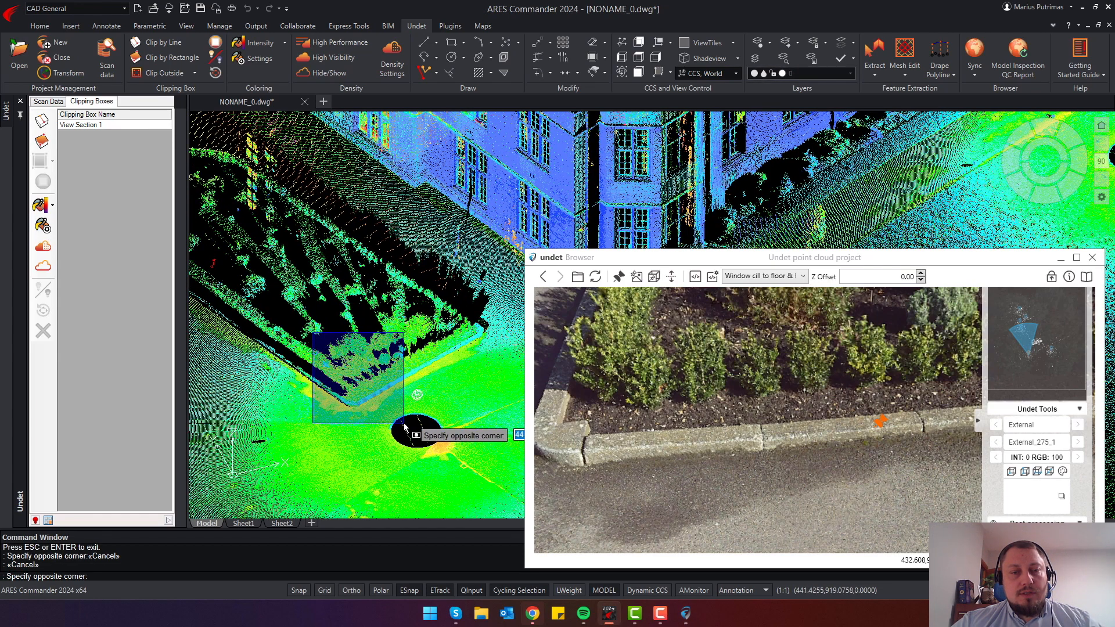
left_click(409, 430)
scroll(384, 419, "up", 5)
scroll(384, 418, "up", 4)
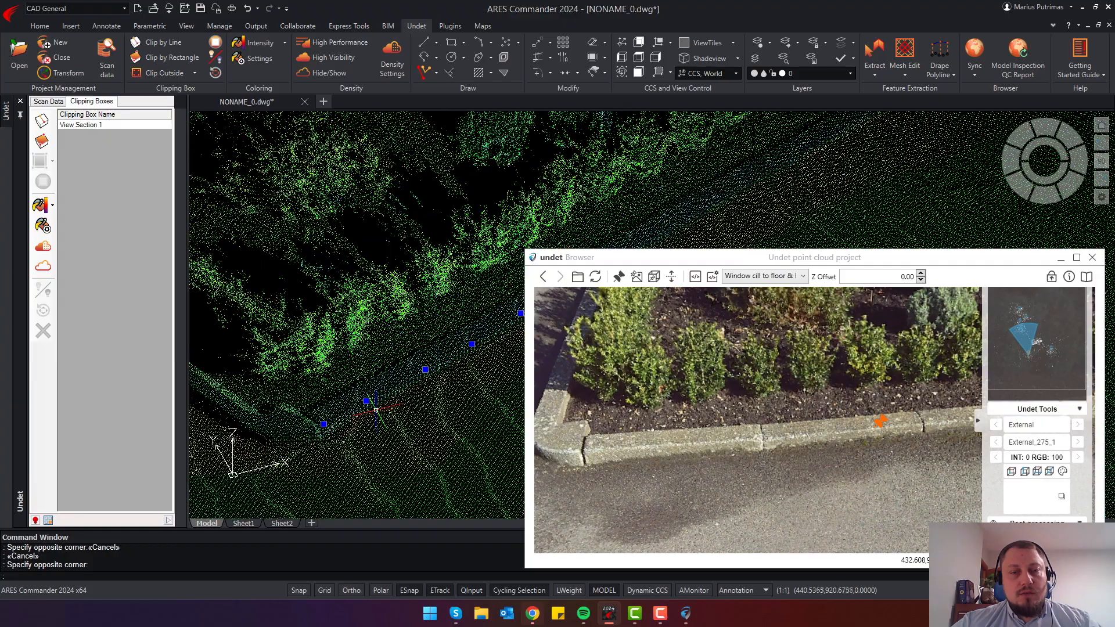
scroll(367, 415, "down", 4)
mouse_move(373, 425)
middle_mouse_down("shift")
mouse_move(395, 392)
mouse_move(385, 434)
middle_mouse_up("shift")
scroll(381, 400, "up", 4)
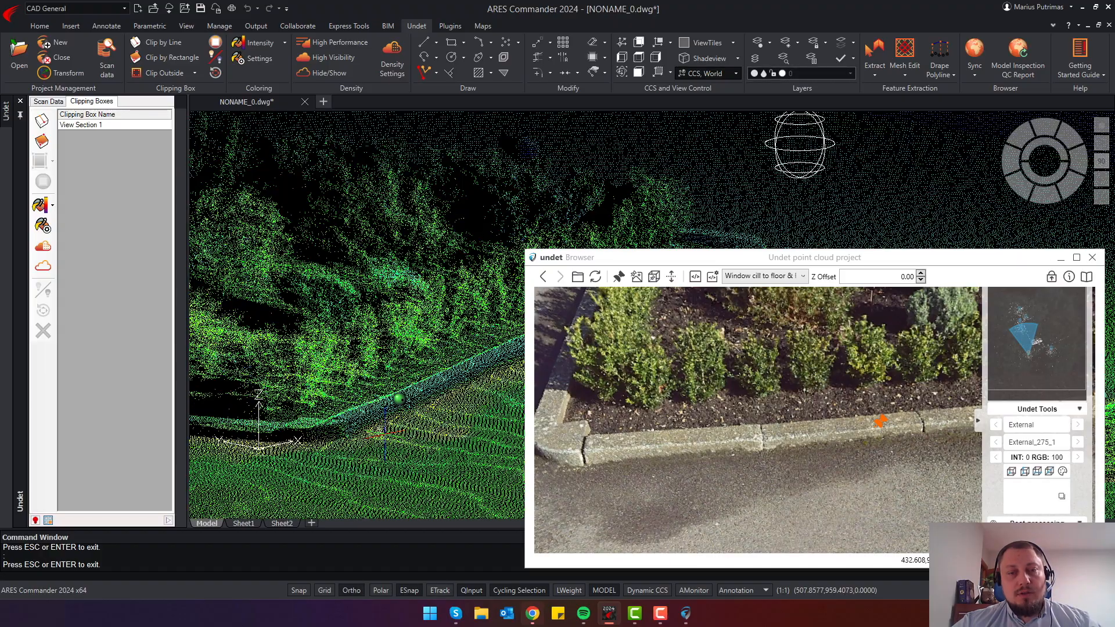
Delete the points placed along the flower bed's front kerb
key("Escape")
left_click(464, 353)
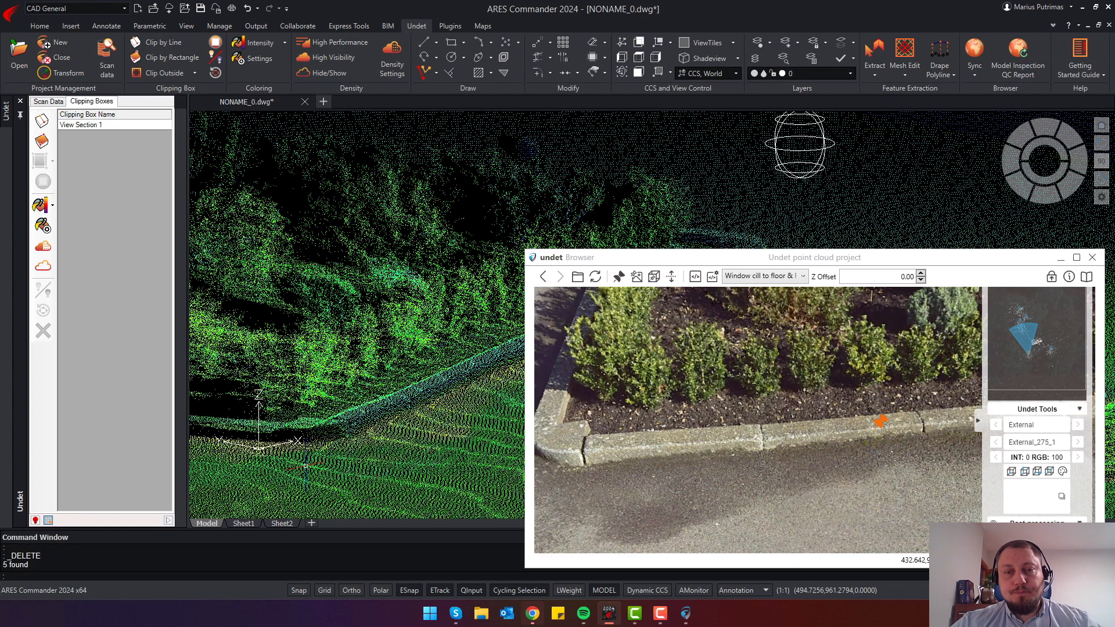
scroll(360, 383, "down", 12)
middle_click_drag(261, 186, 198, 239, "shift")
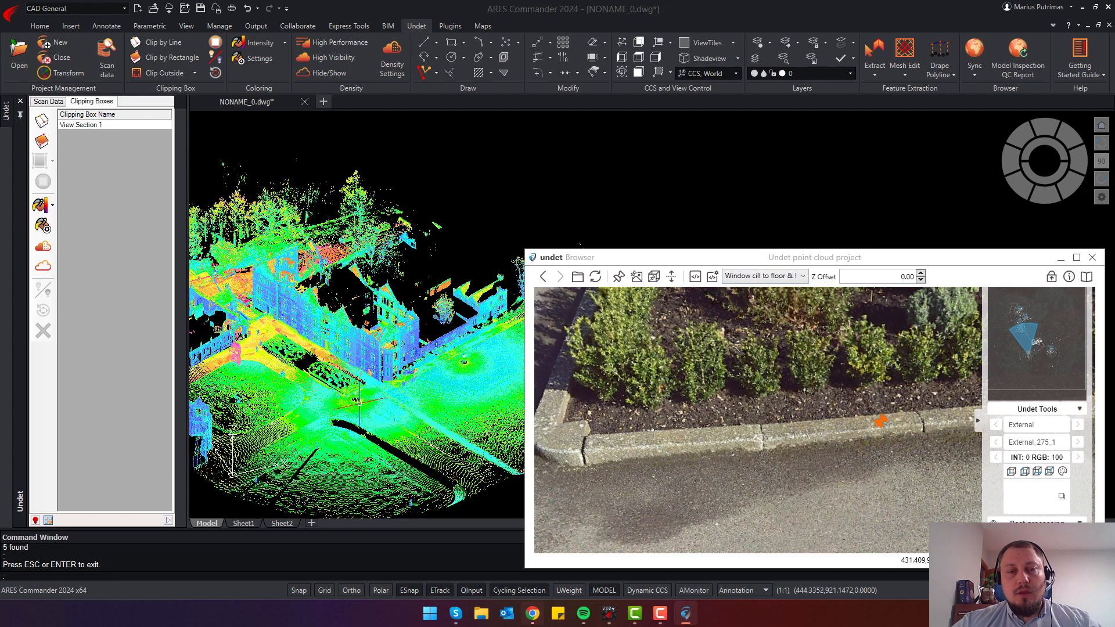
Set the panorama's insertion template to 3D snap
left_click(764, 277)
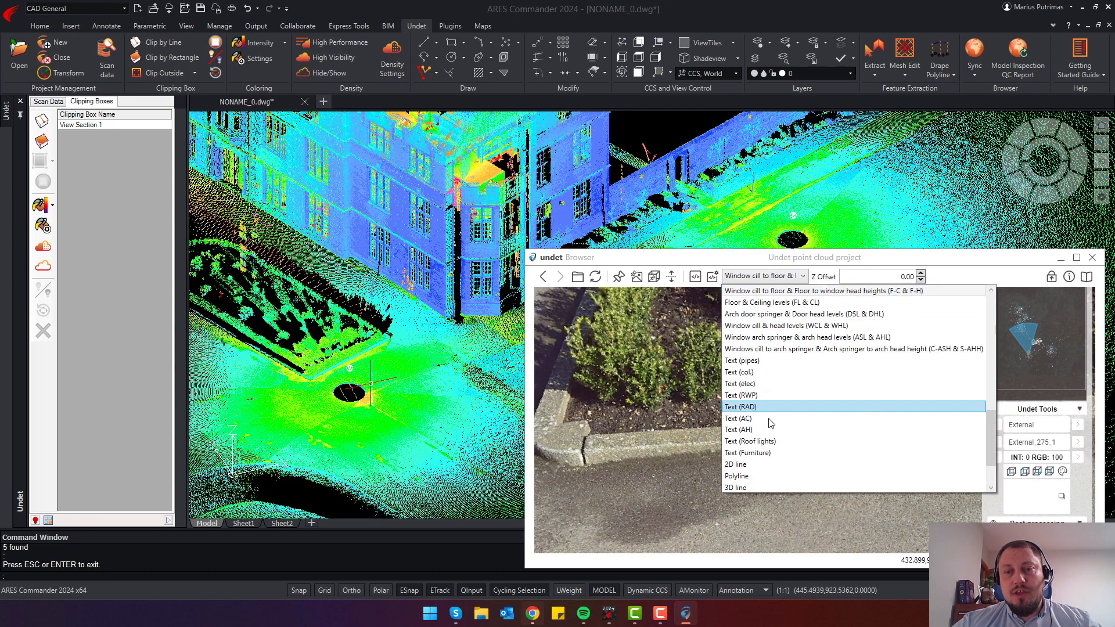
scroll(762, 435, "down", 2)
scroll(757, 456, "up", 1)
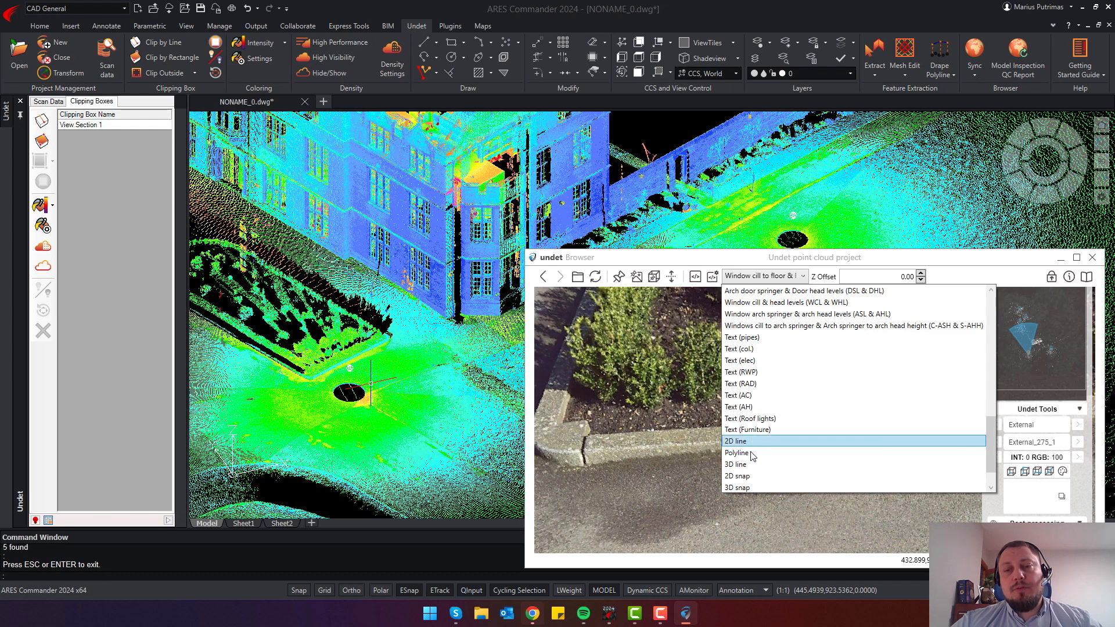
scroll(753, 456, "down", 1)
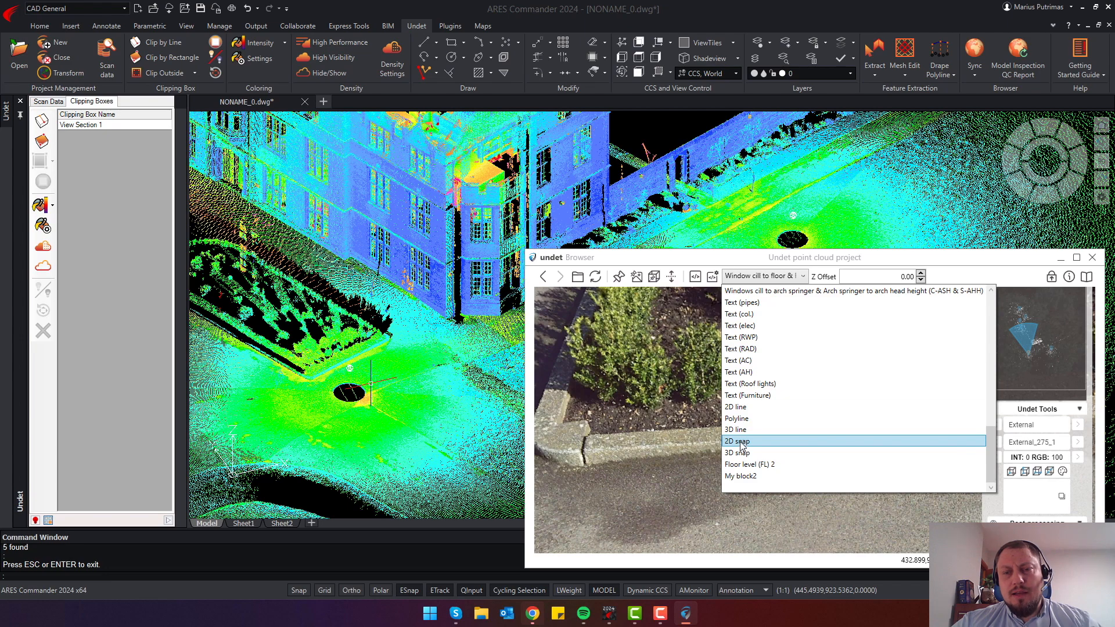
left_click(737, 441)
left_click(762, 276)
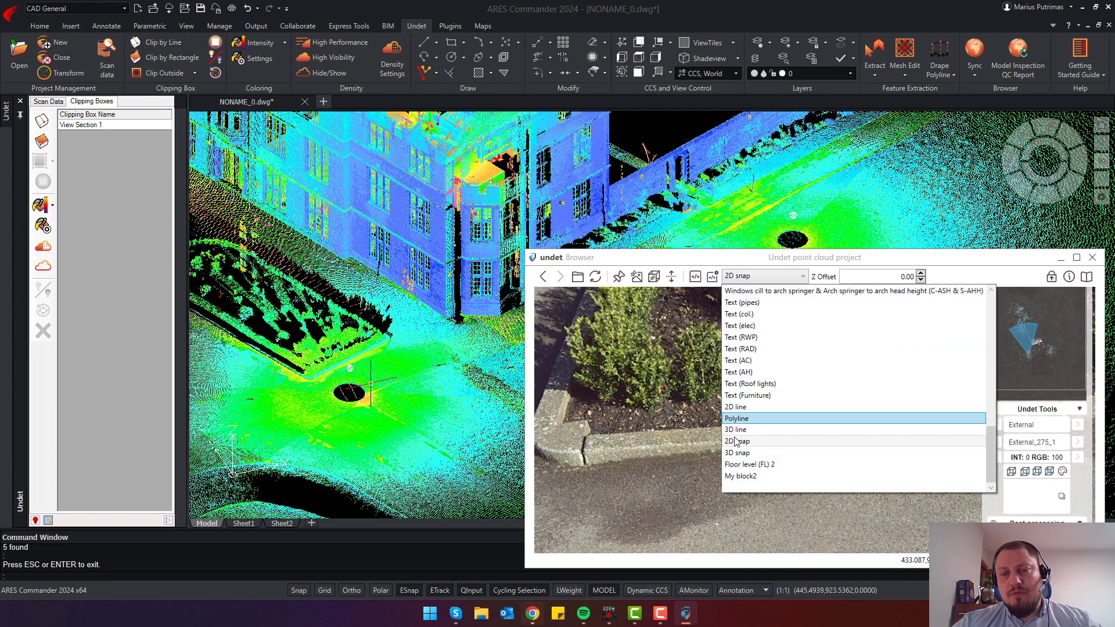
left_click(738, 453)
Draw a chain of 3D line segments along the flower bed's front kerb by picking its points in the External_275_1 panorama
scroll(347, 365, "up", 5)
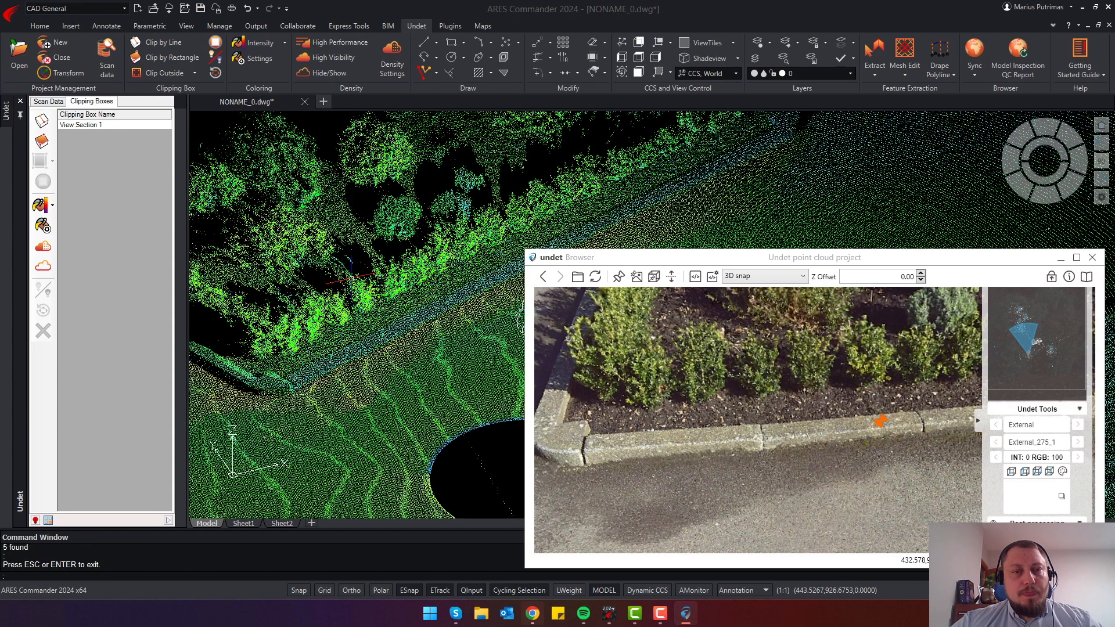
left_click(324, 293)
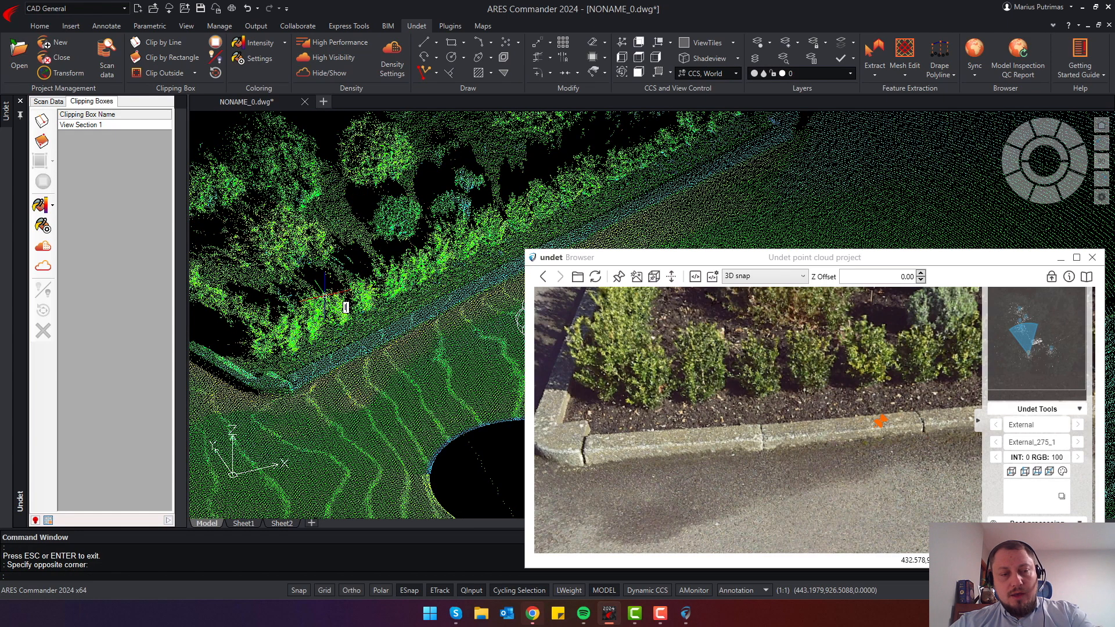
type("L")
key("Return")
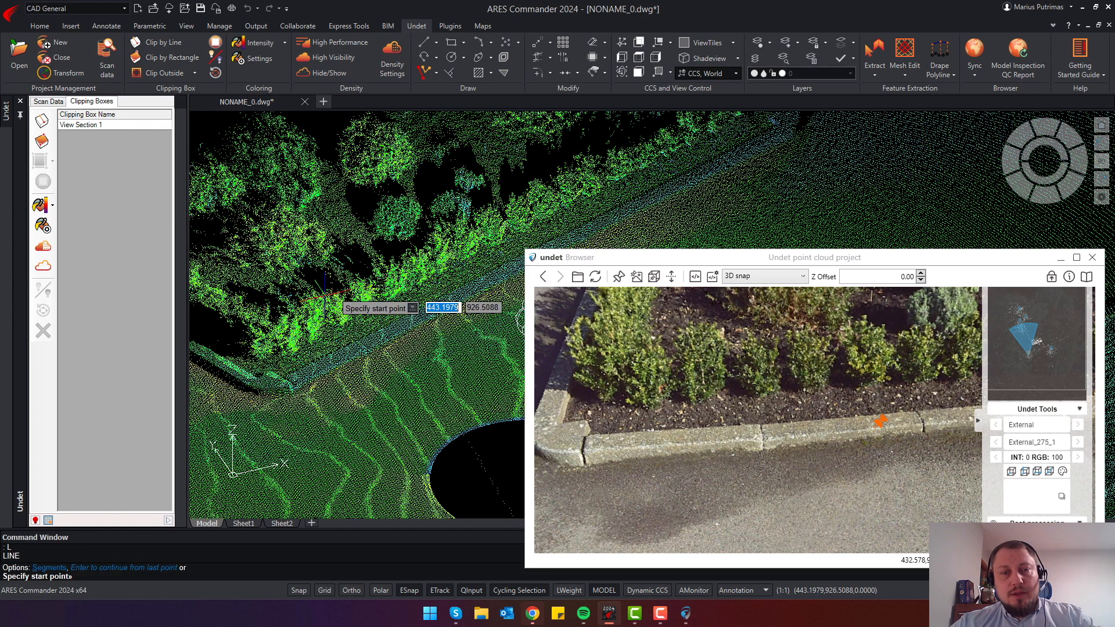
left_click_drag(762, 366, 720, 315)
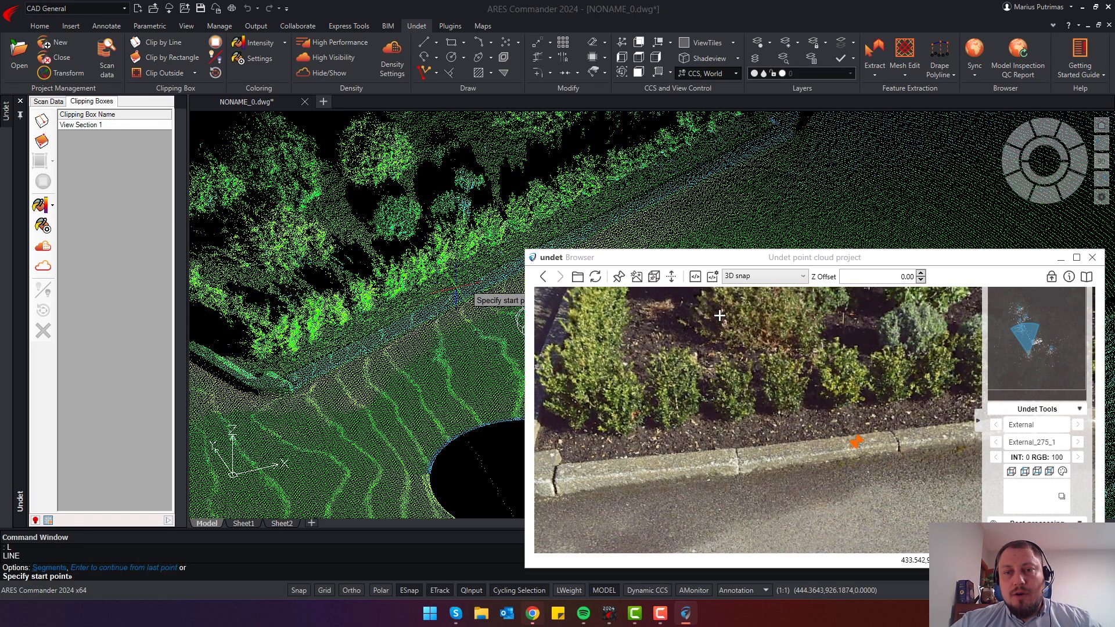
left_click(696, 278)
left_click(580, 478)
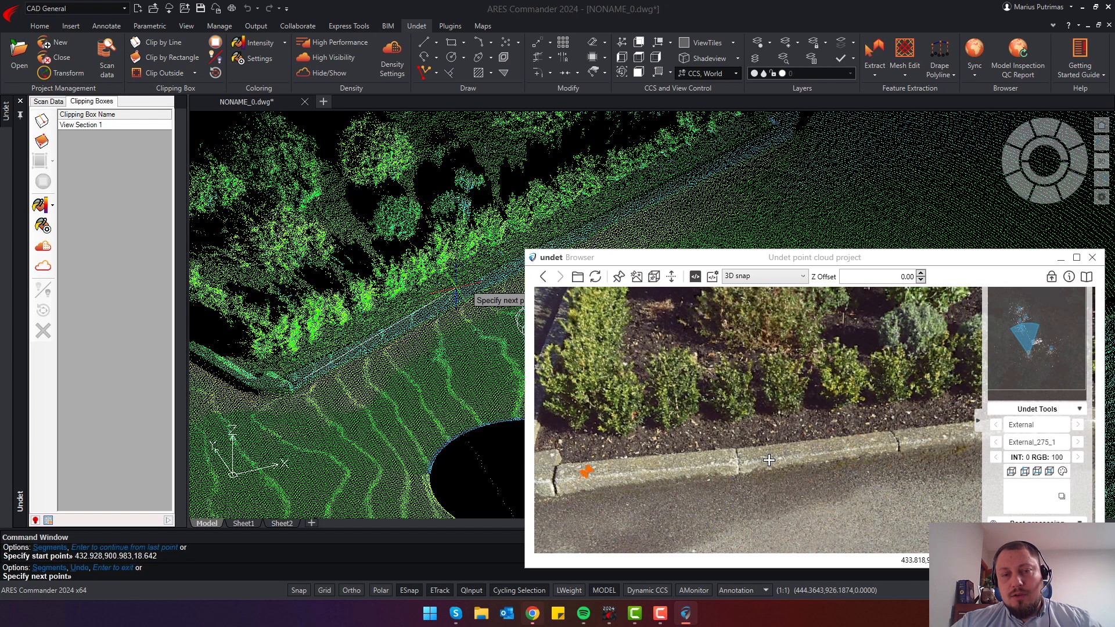
left_click(888, 457)
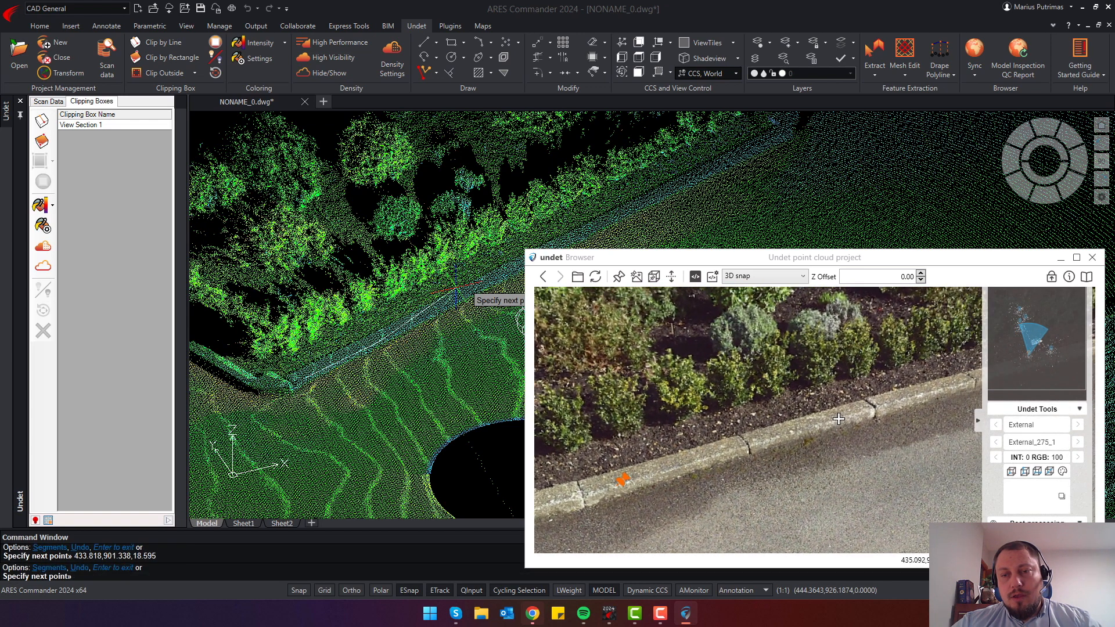
left_click(895, 421)
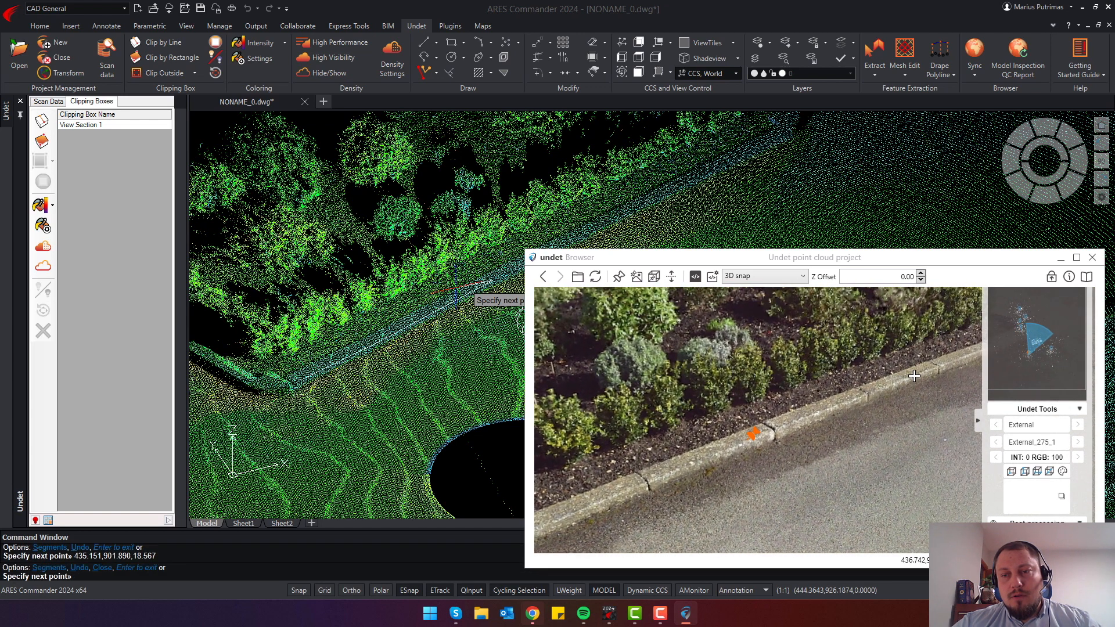
left_click(926, 384)
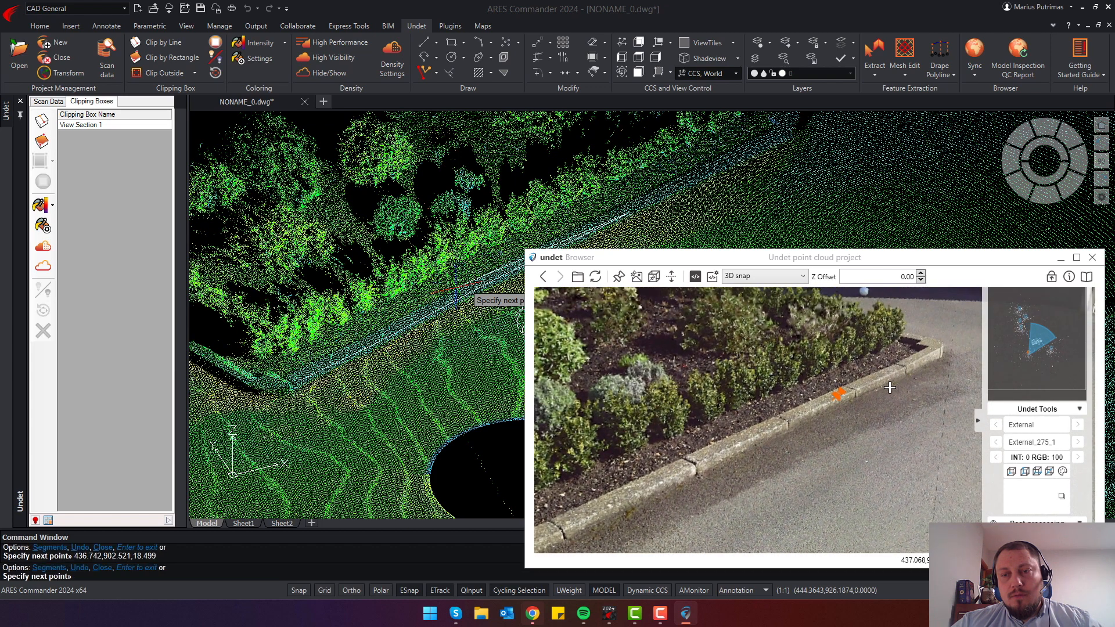
left_click(919, 359)
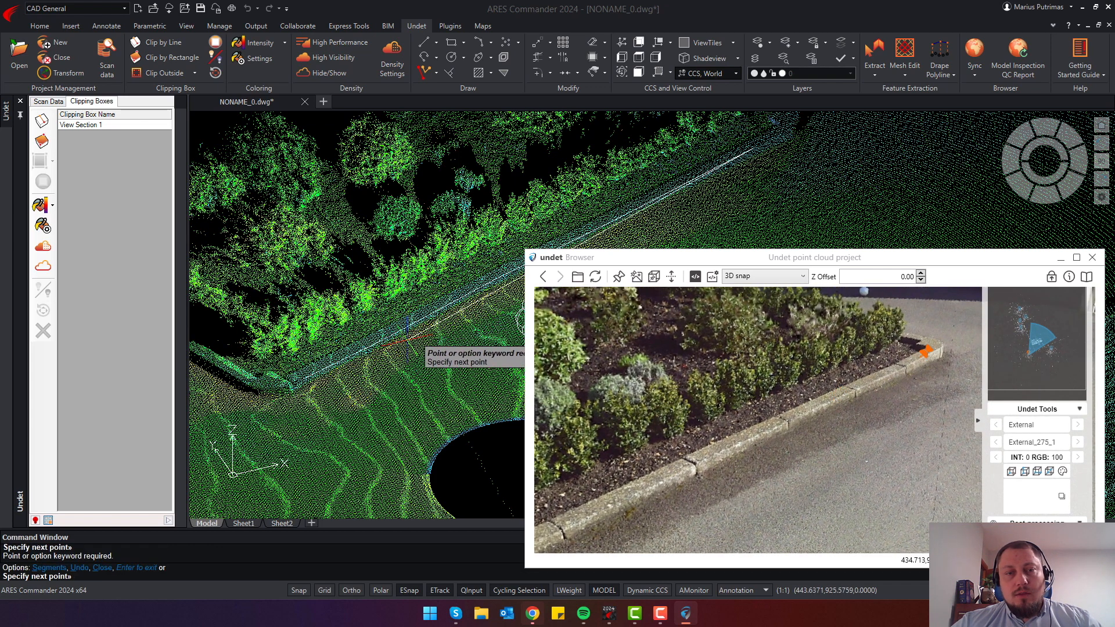
key("Escape")
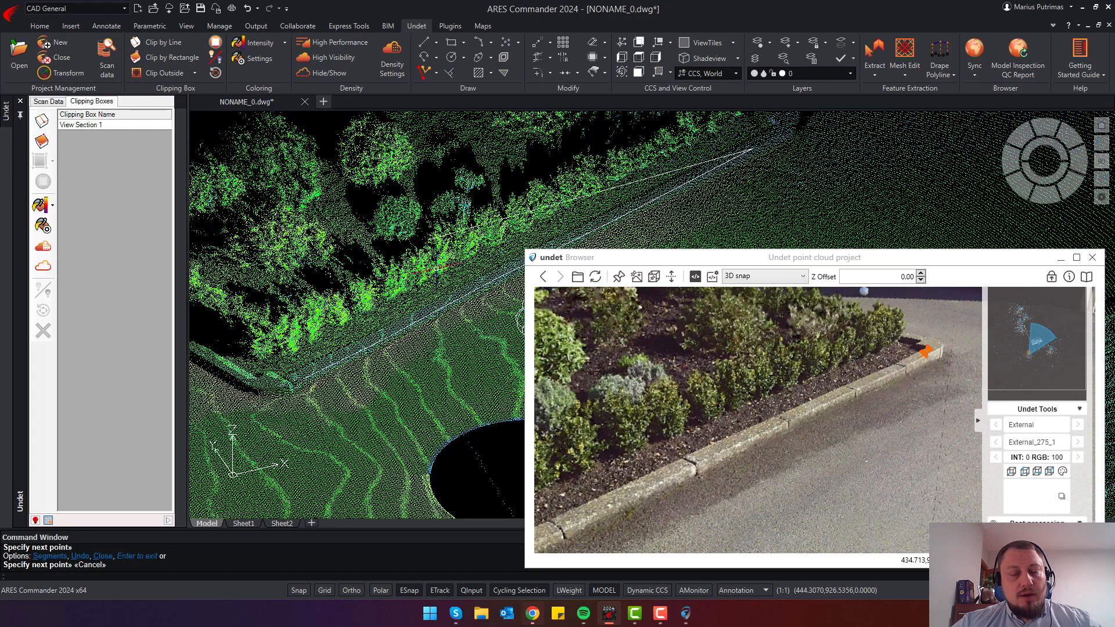
Select the drawn line segments and check how they follow the kerb in the point cloud
middle_click_drag(466, 319, 415, 347)
left_click(413, 349)
left_click(395, 319)
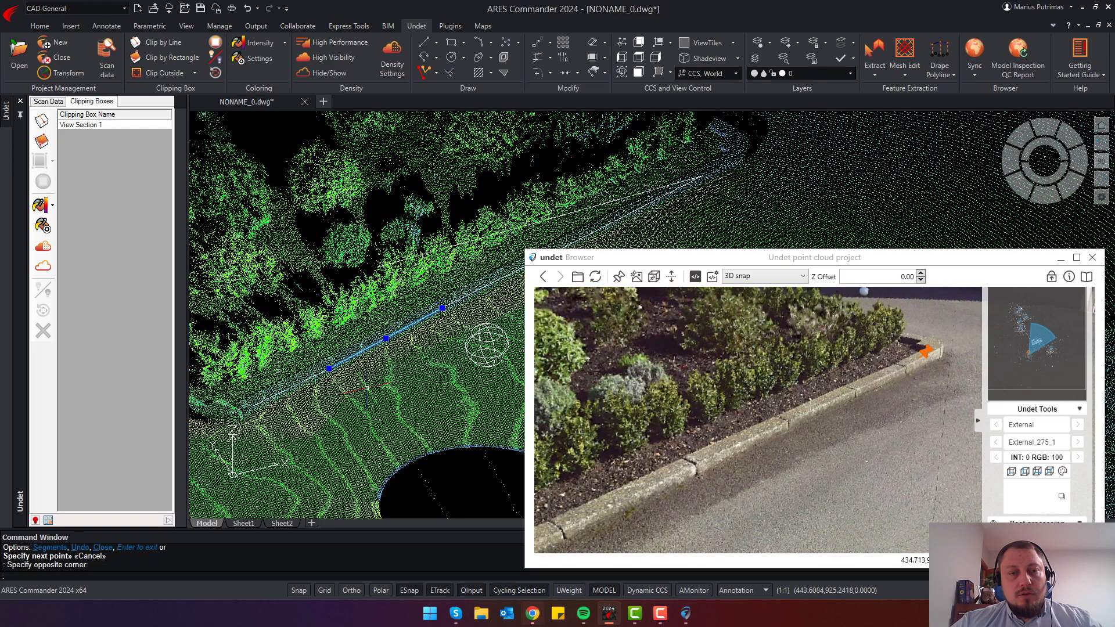
left_click(353, 402)
left_click(283, 361)
middle_click_drag(283, 361, 362, 378, "shift")
middle_click_drag(382, 393, 411, 398, "shift")
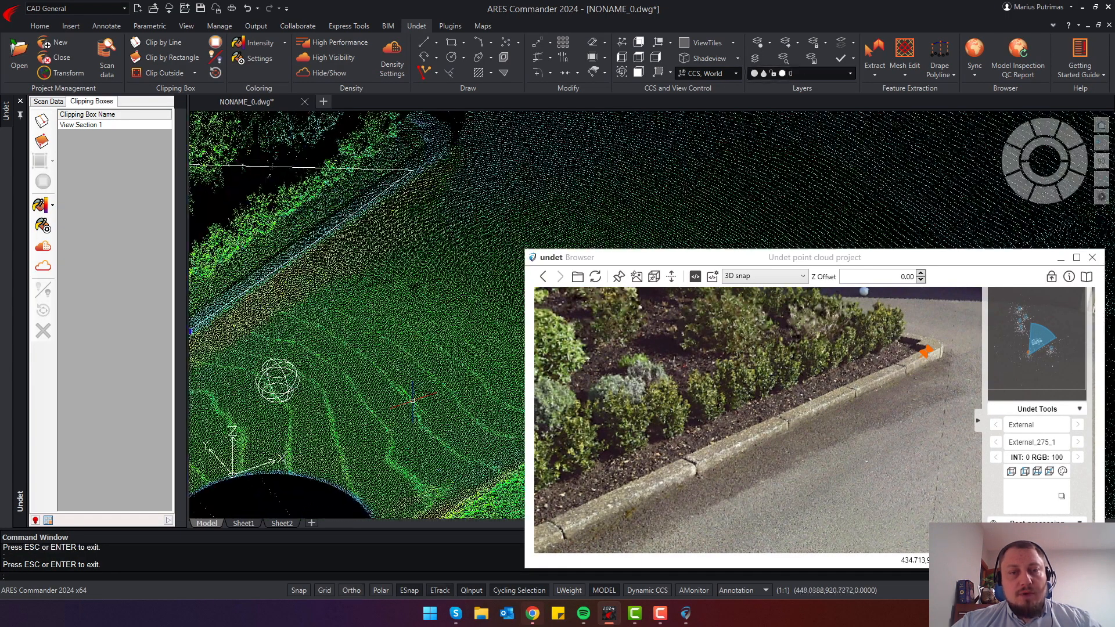
scroll(410, 397, "down", 2)
middle_click_drag(340, 294, 415, 366)
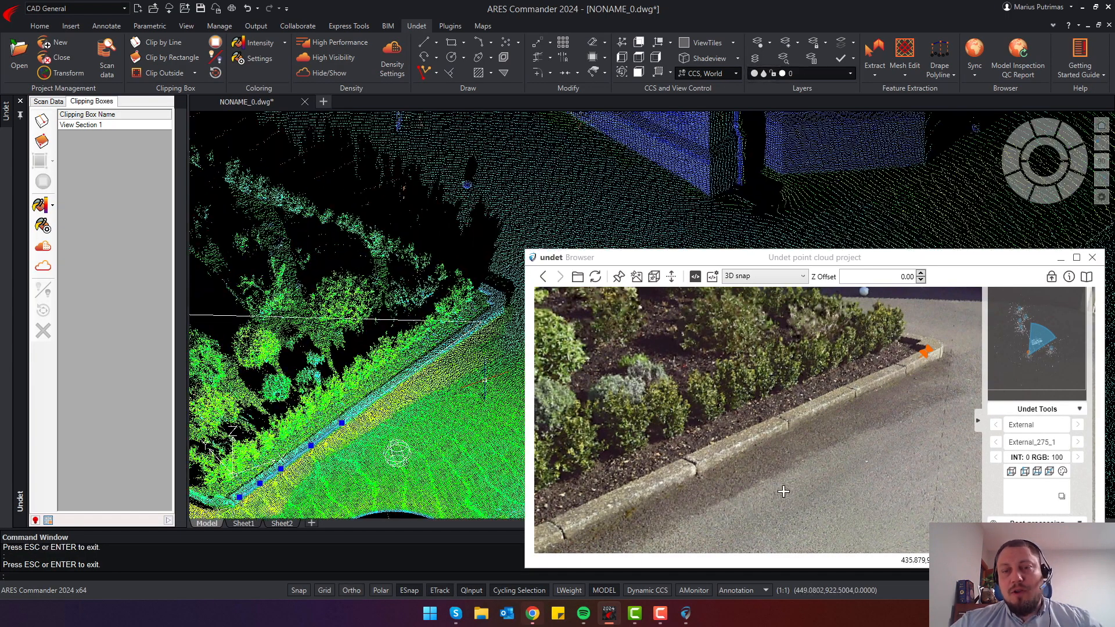
key("Escape")
key("Escape")
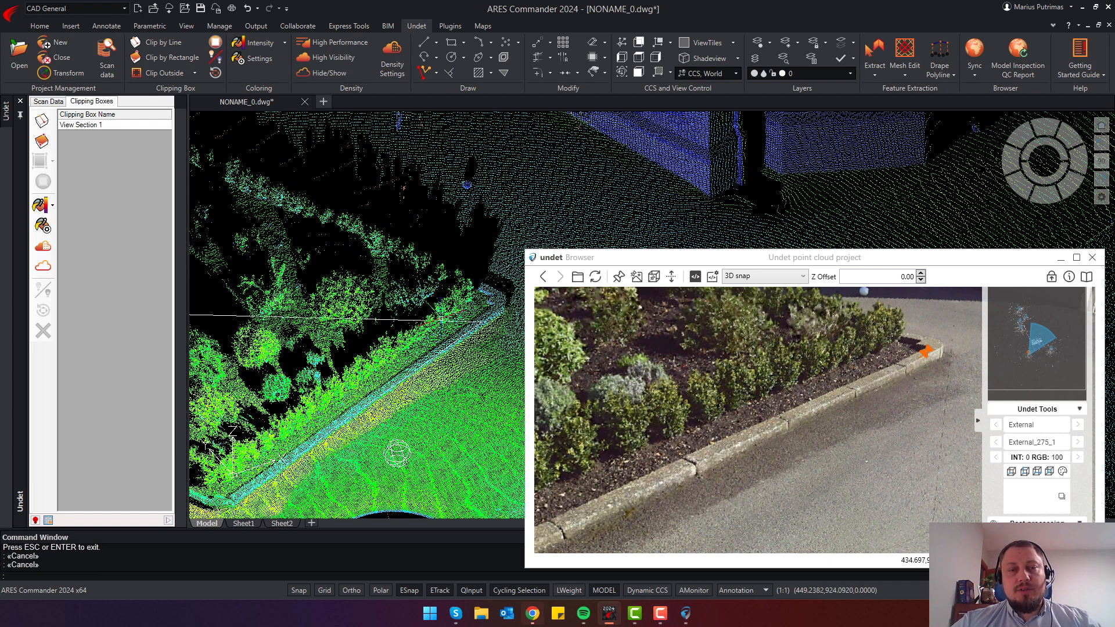
Delete the line segments drawn at the flower bed's kerb
left_click(437, 301)
left_click(337, 390)
key("Delete")
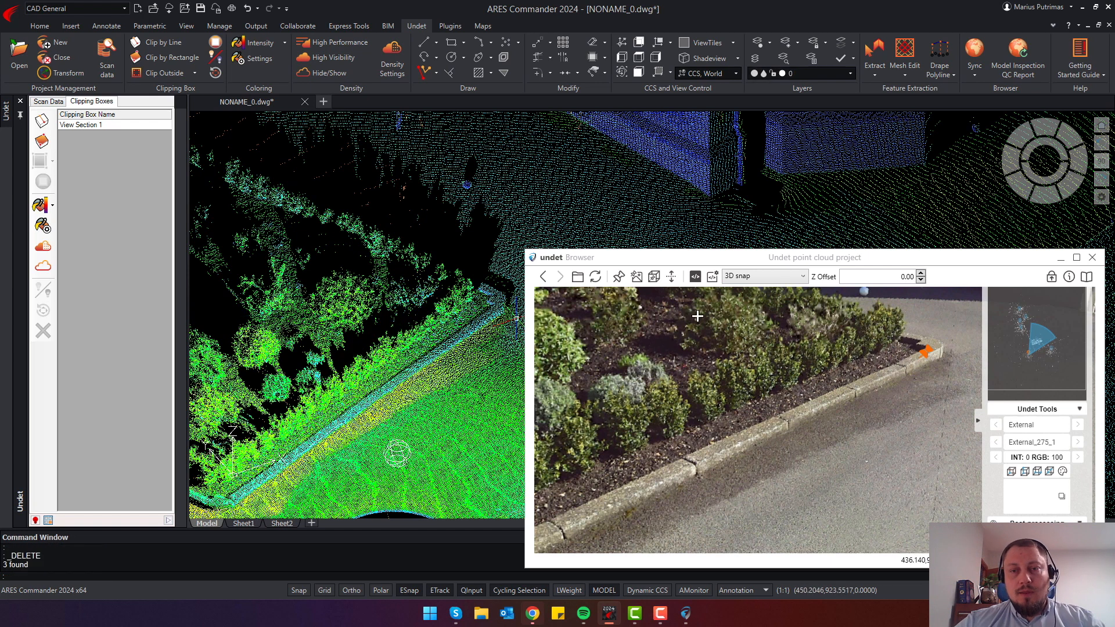
left_click(766, 277)
scroll(777, 349, "up", 10)
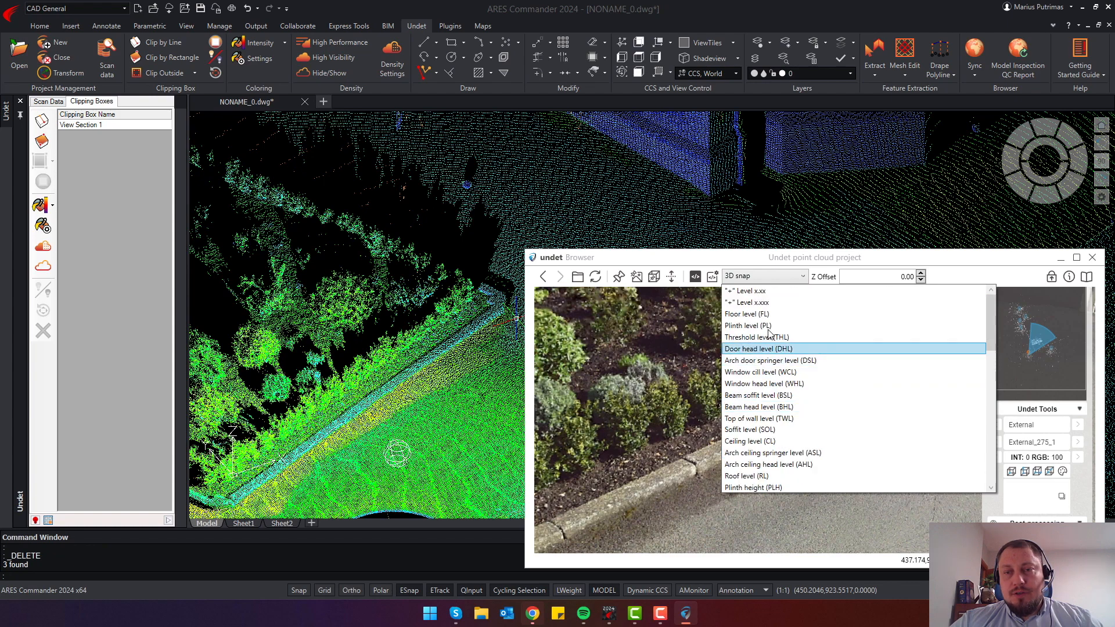
left_click(781, 323)
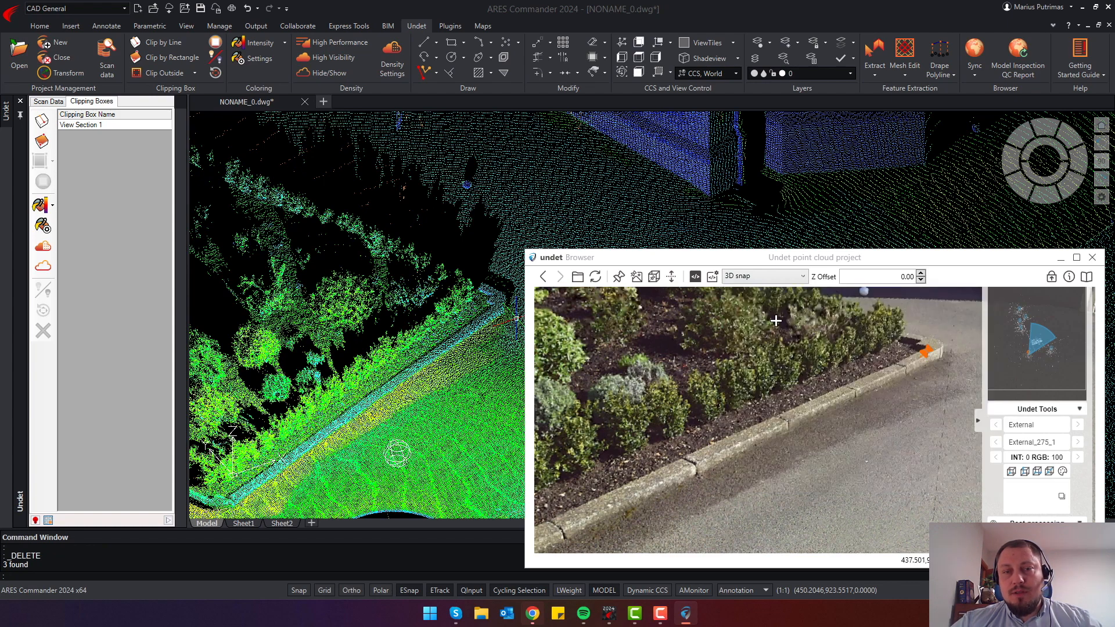
left_click(403, 199)
key("Escape")
key("Escape")
Show the point cloud in top view and set its coloring transparency to 91
scroll(361, 287, "down", 6)
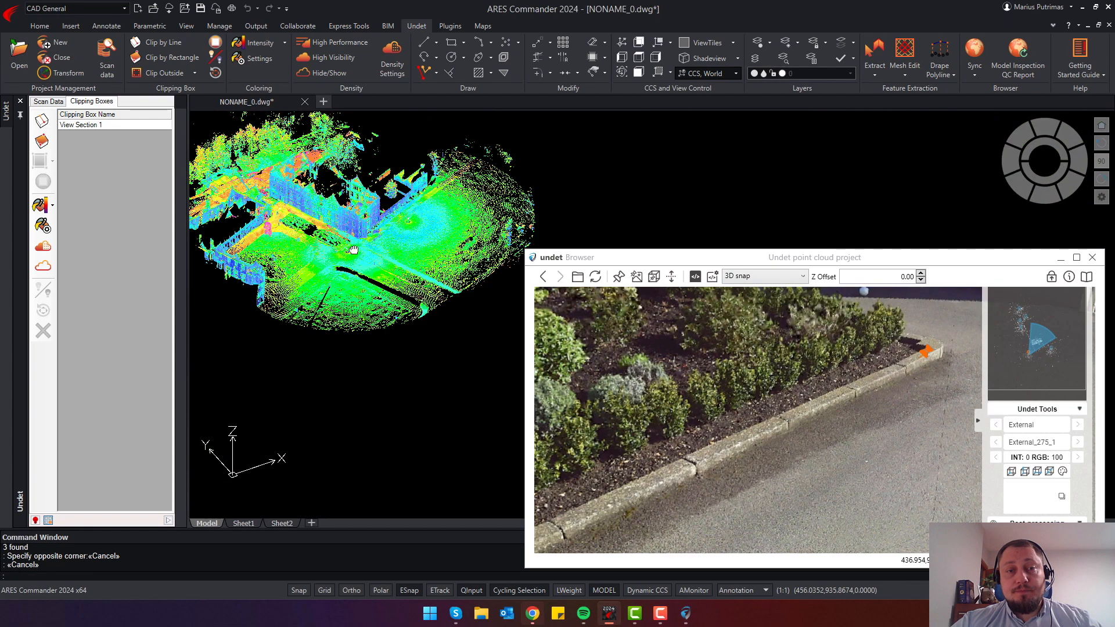
left_click(1054, 149)
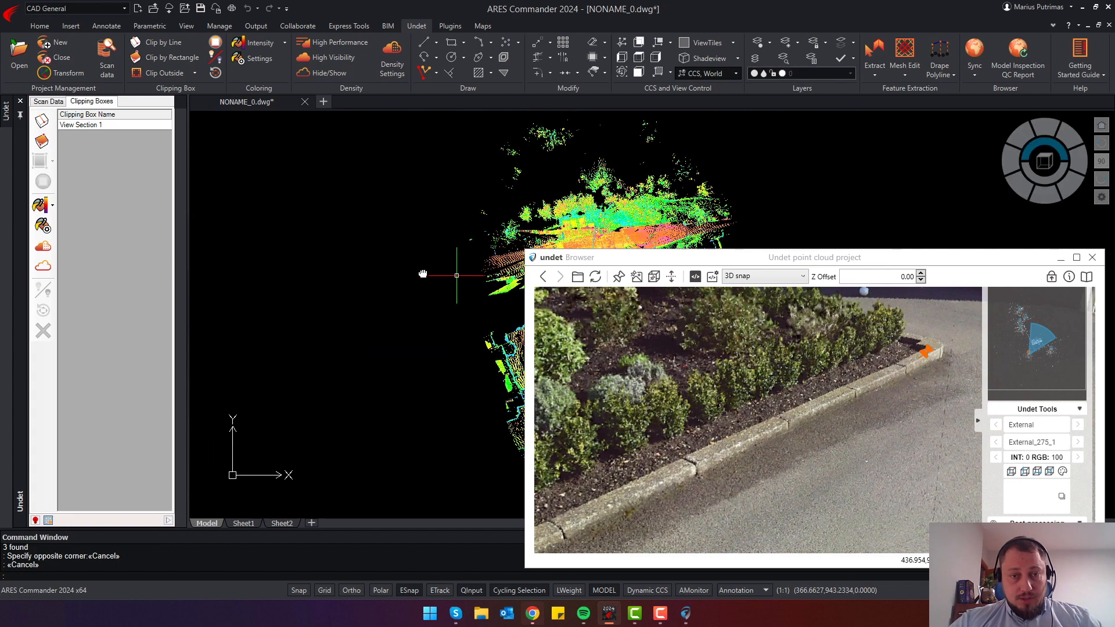
middle_click_drag(486, 373, 291, 333)
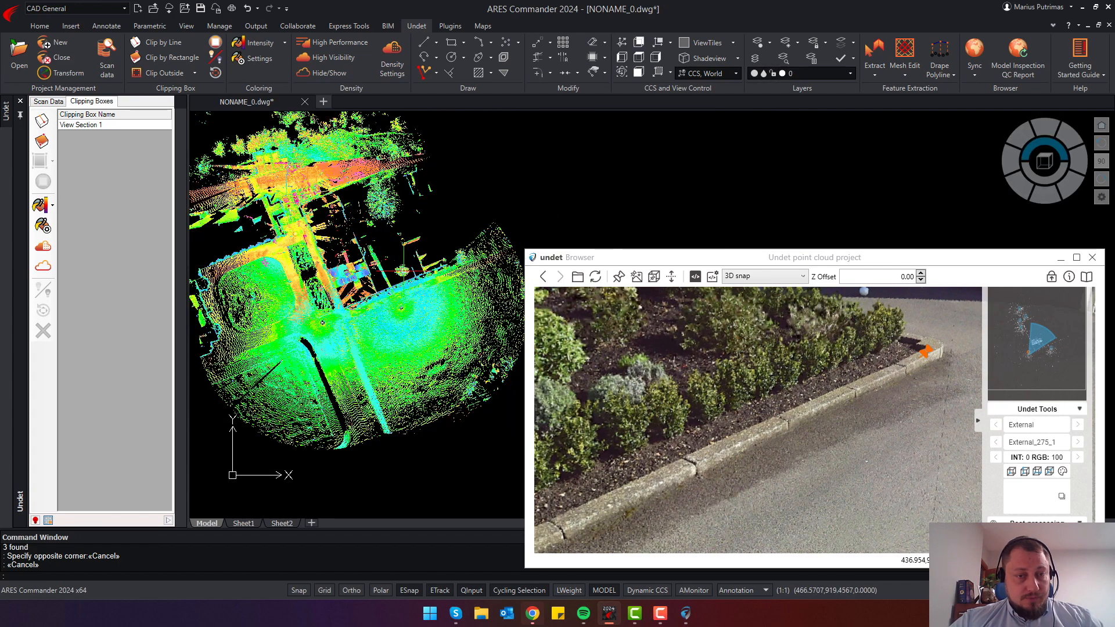
left_click(262, 61)
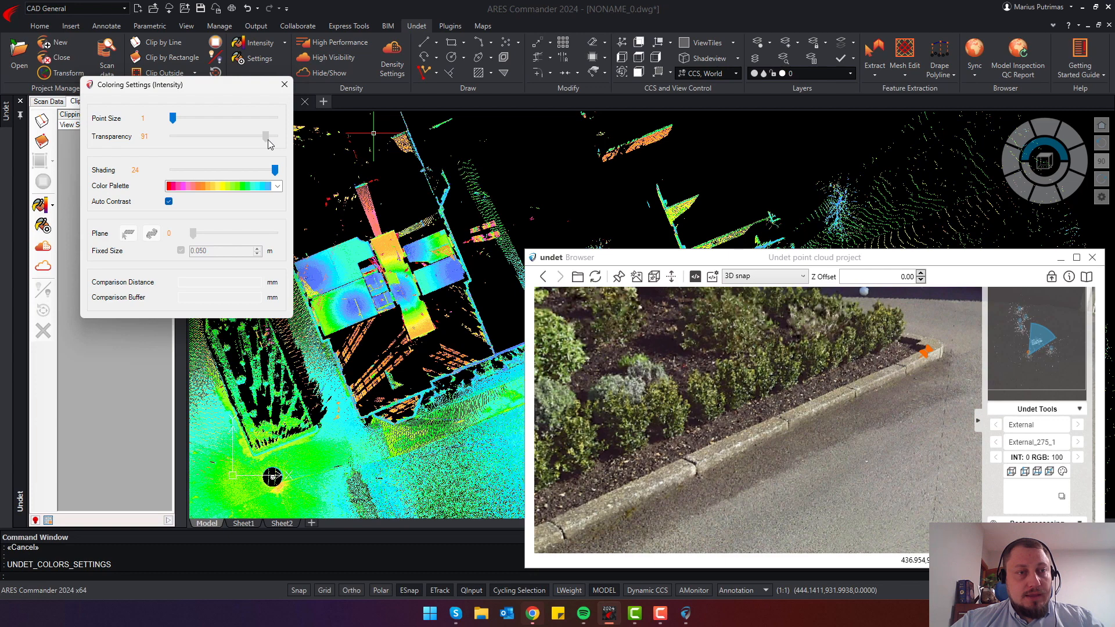
left_click(284, 84)
scroll(346, 327, "up", 3)
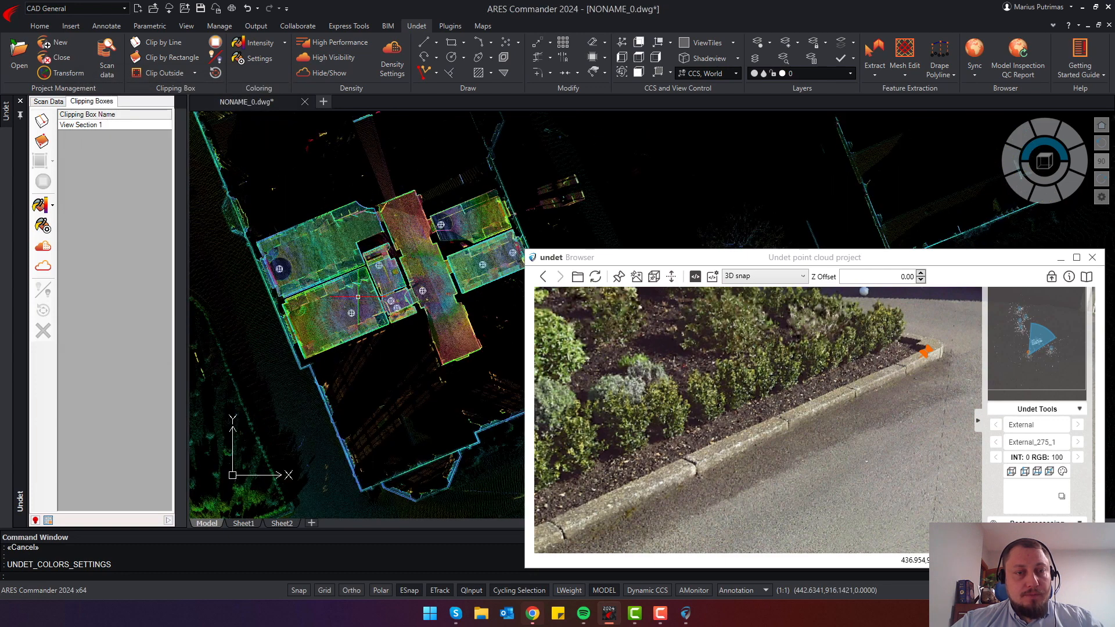
Open the Ground_060_1 panorama of the interior room and choose the "+" Level x.xx insertion template
double_click(346, 327)
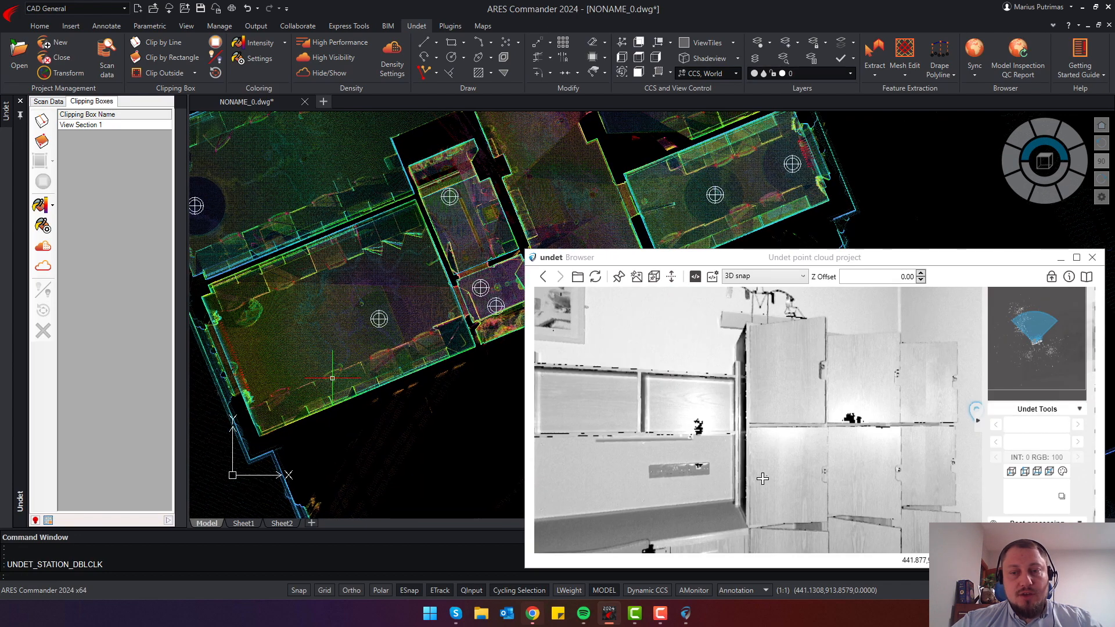
left_click_drag(814, 428, 757, 444)
left_click(760, 277)
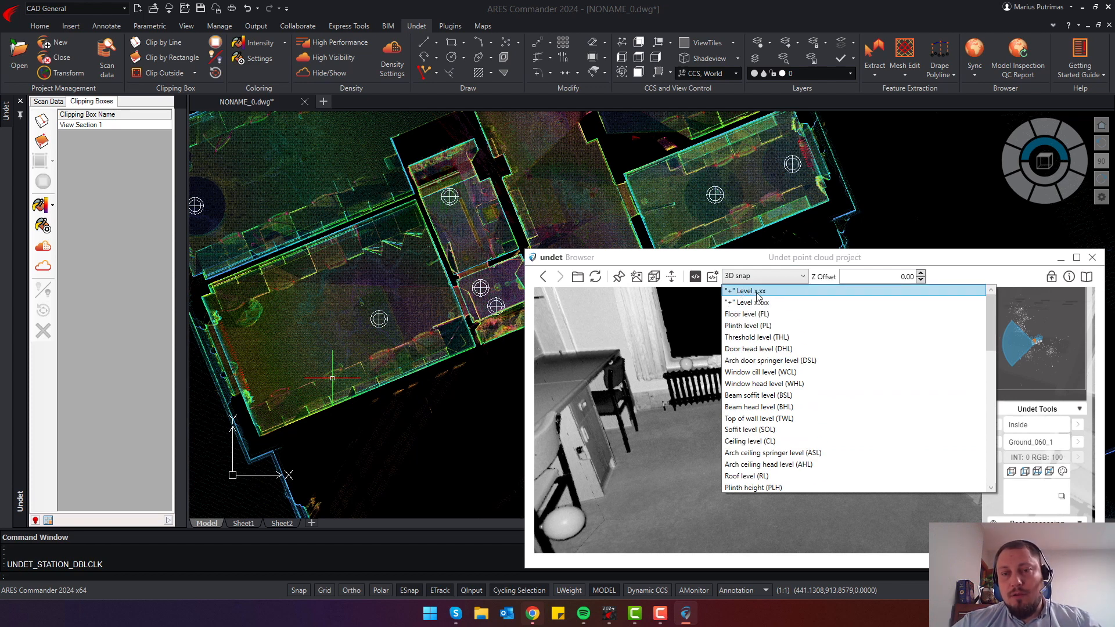
left_click(758, 292)
Place two level marks on the room's floor by picking points in the Ground_060_1 panorama
left_click_drag(754, 408, 546, 326)
left_click(718, 377)
left_click_drag(805, 355, 669, 457)
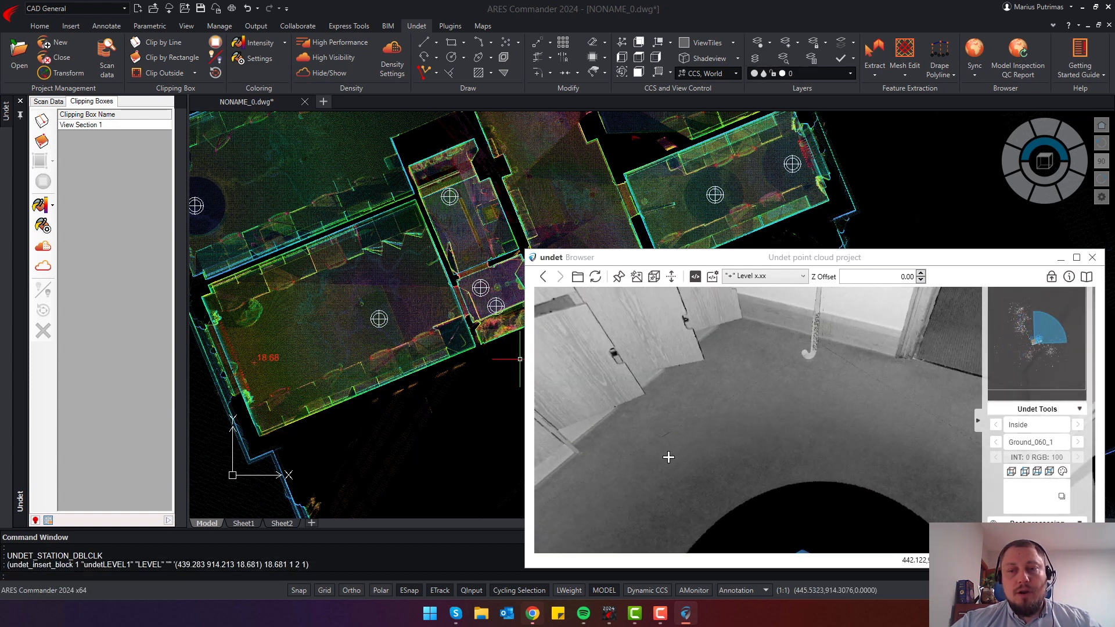
left_click(811, 438)
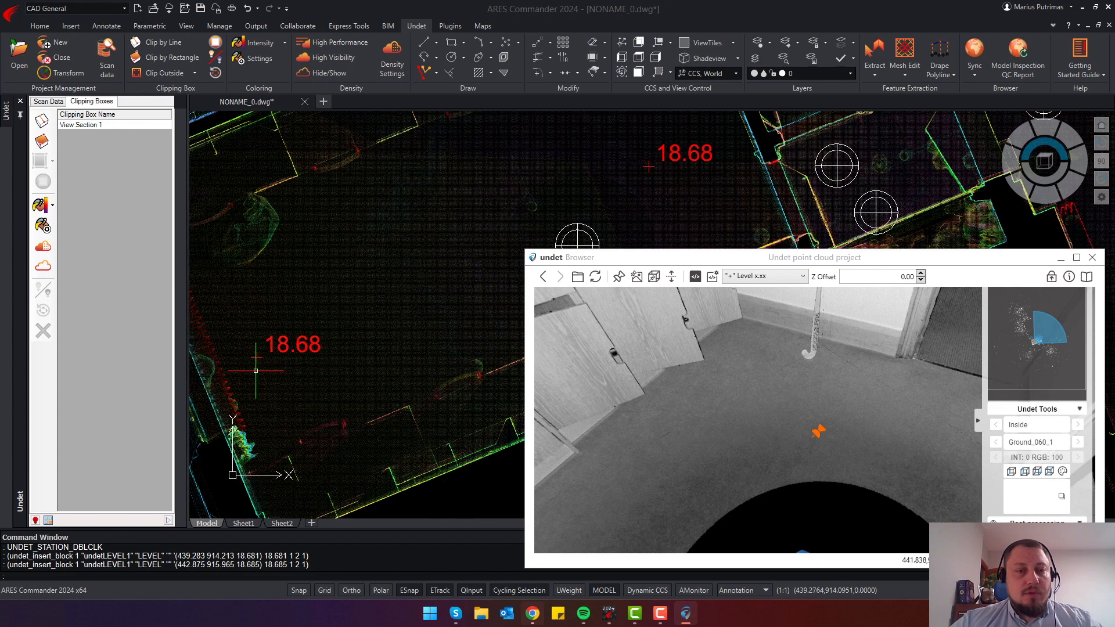
scroll(255, 372, "up", 4)
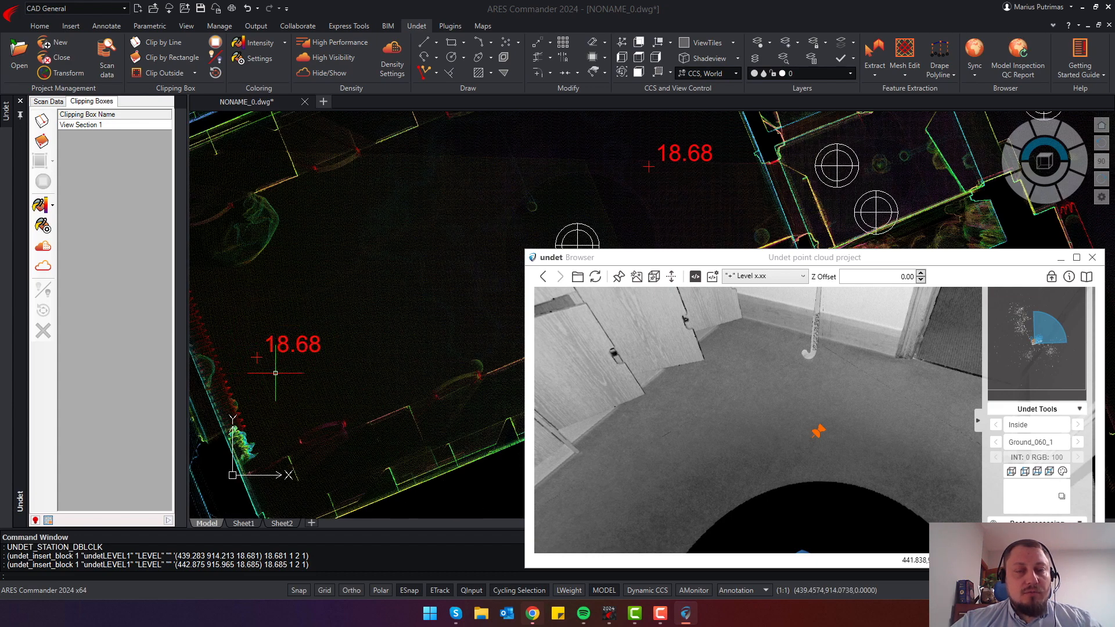
scroll(276, 369, "down", 2)
Place a level mark on the room's ceiling by picking a point in the Ground_060_1 panorama
mouse_move(774, 343)
left_mouse_down()
mouse_move(777, 423)
mouse_move(824, 391)
mouse_move(846, 517)
mouse_move(758, 459)
left_mouse_up()
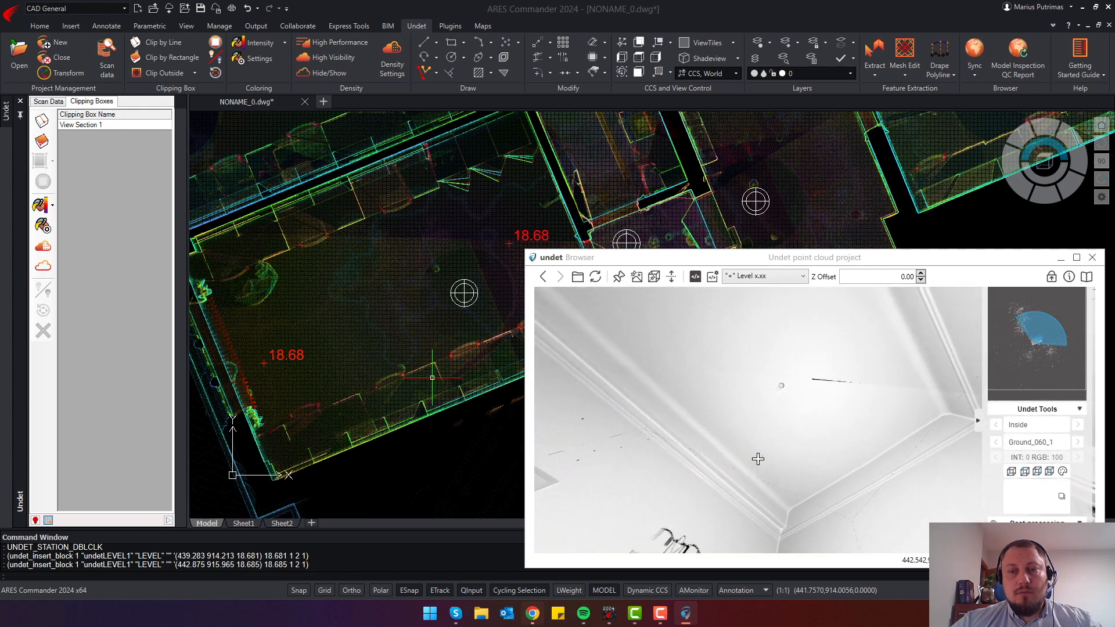
left_click(758, 364)
scroll(456, 272, "up", 3)
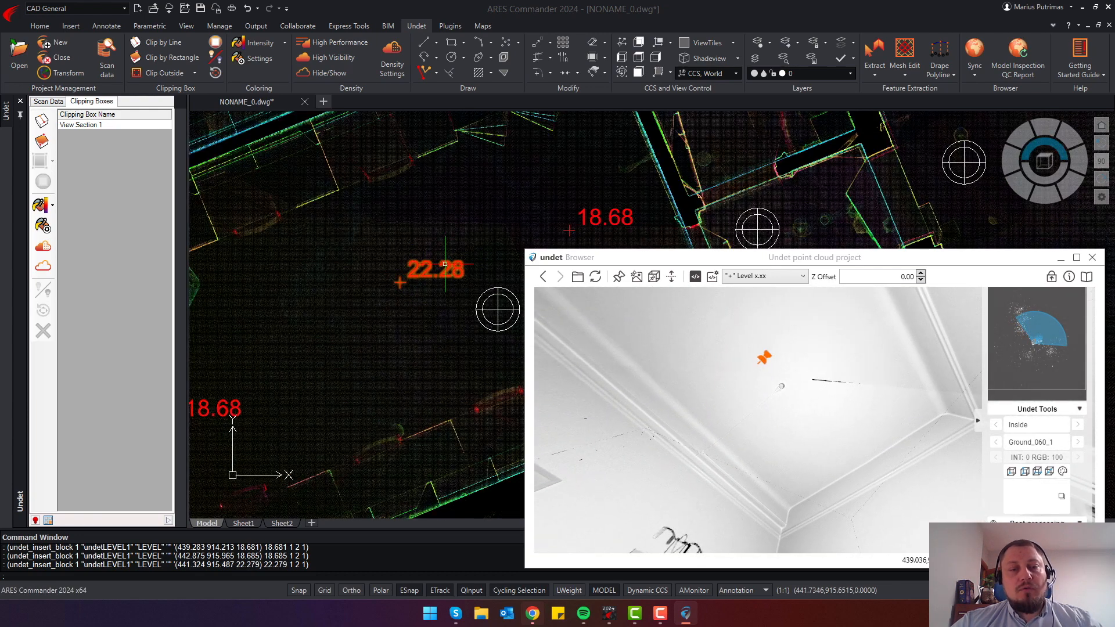
Choose the Floor level (FL) template and place a floor level mark by picking the floor in the Ground_060_1 panorama
scroll(406, 313, "down", 3)
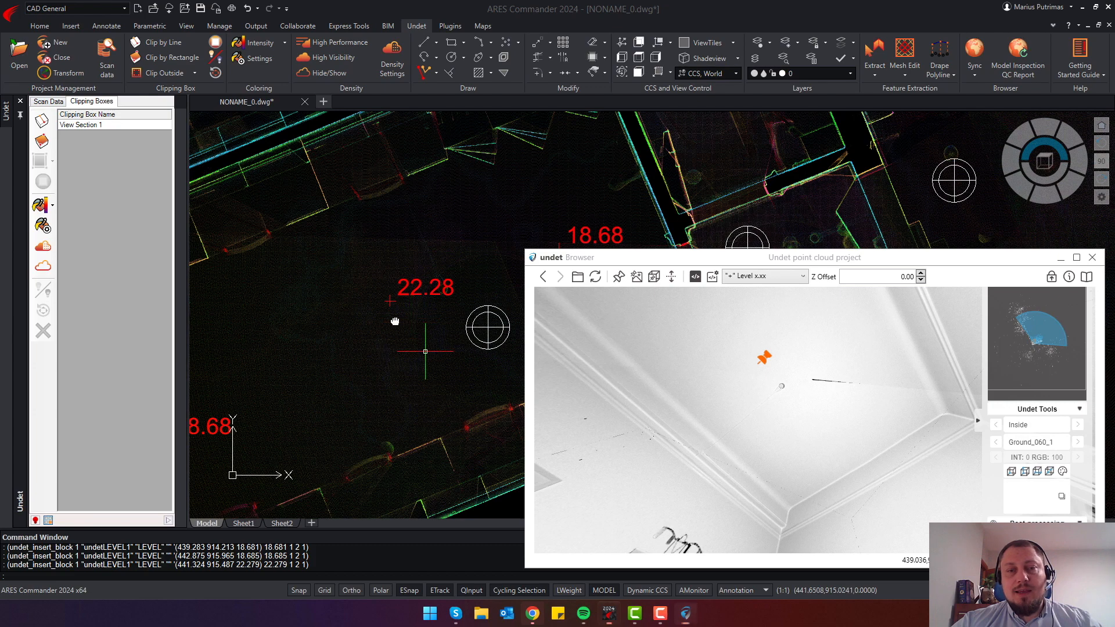
scroll(335, 276, "down", 2)
left_click(768, 277)
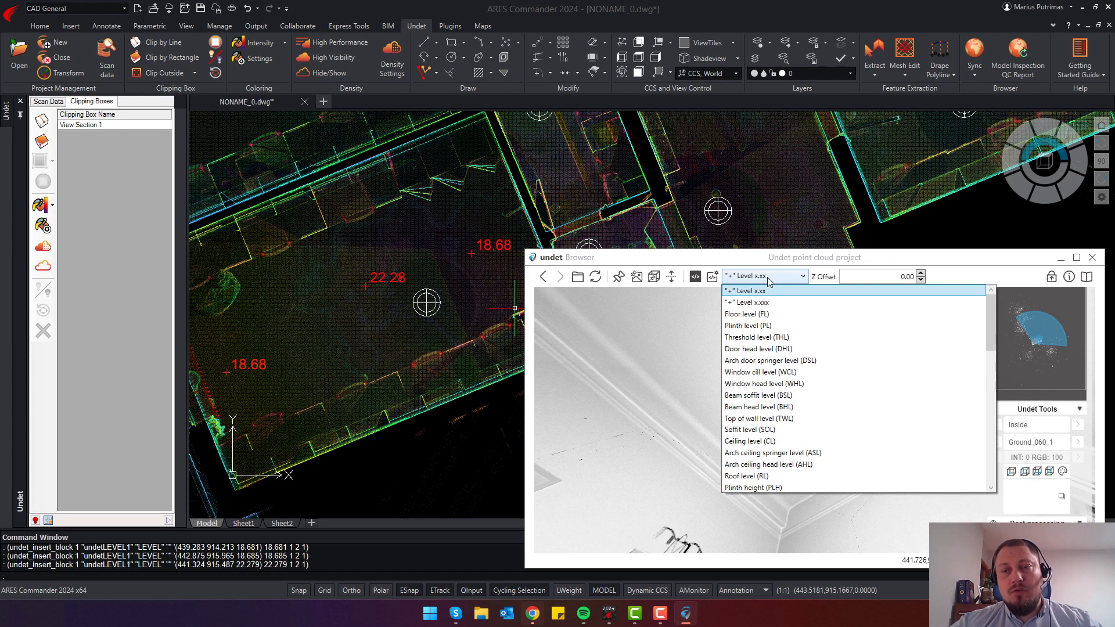
left_click(770, 315)
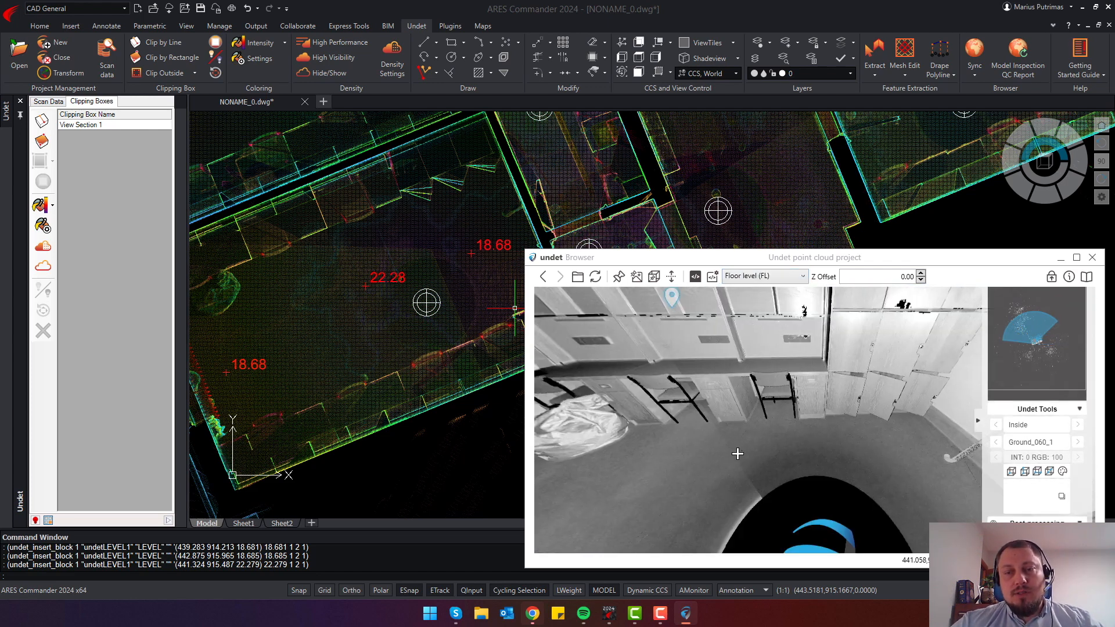
left_click(734, 455)
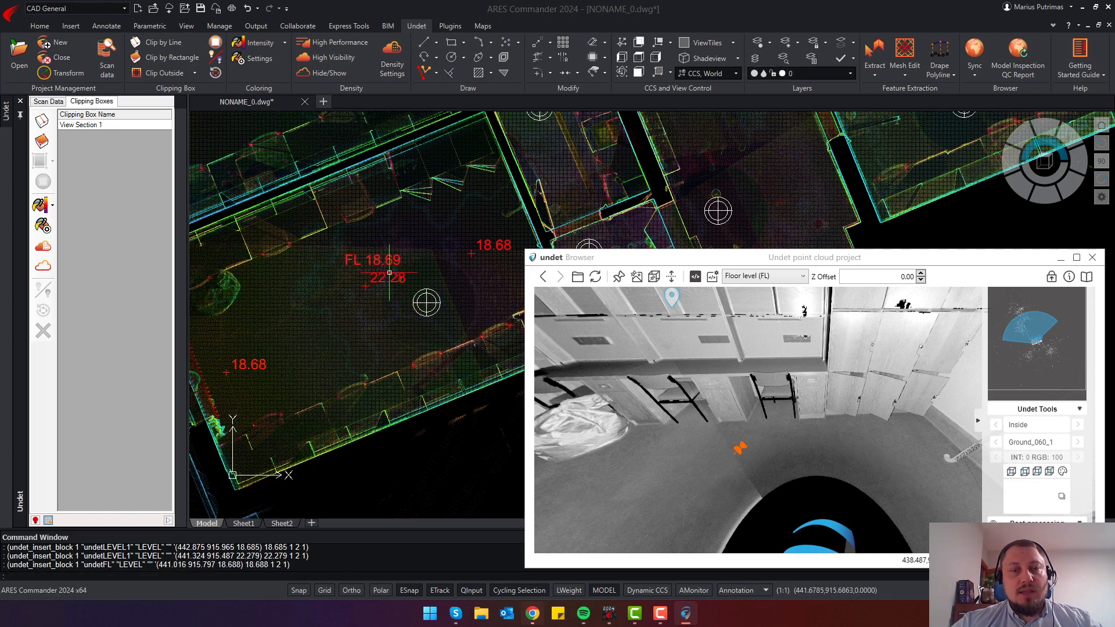
Choose the Ceiling level (CL) template and place a ceiling level mark by picking the ceiling in the Ground_060_1 panorama
scroll(389, 273, "up", 3)
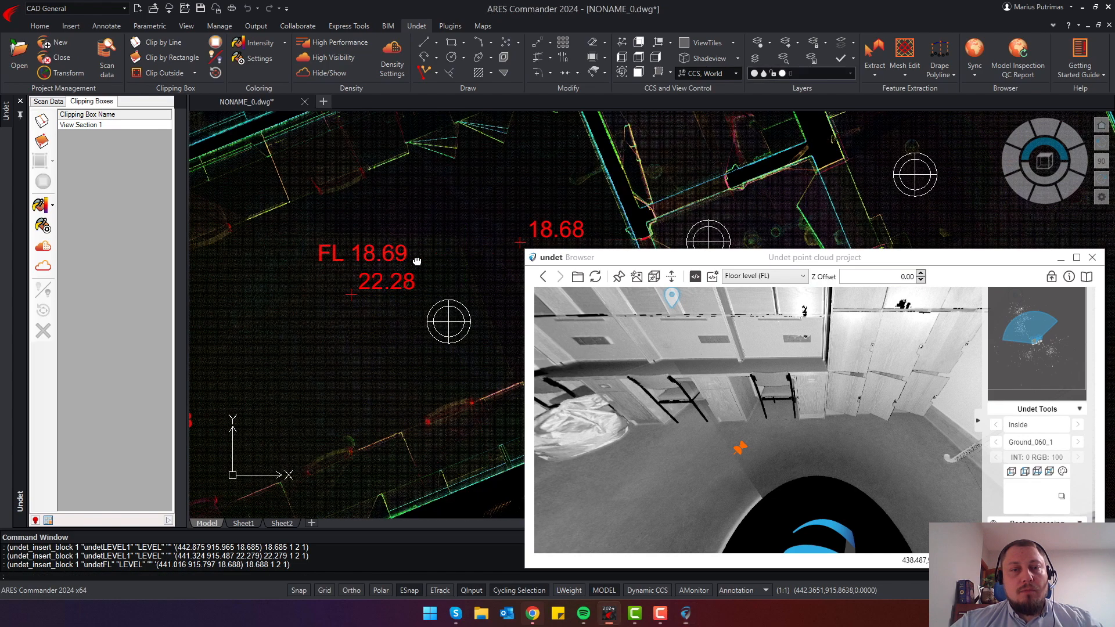
middle_click_drag(417, 262, 376, 270)
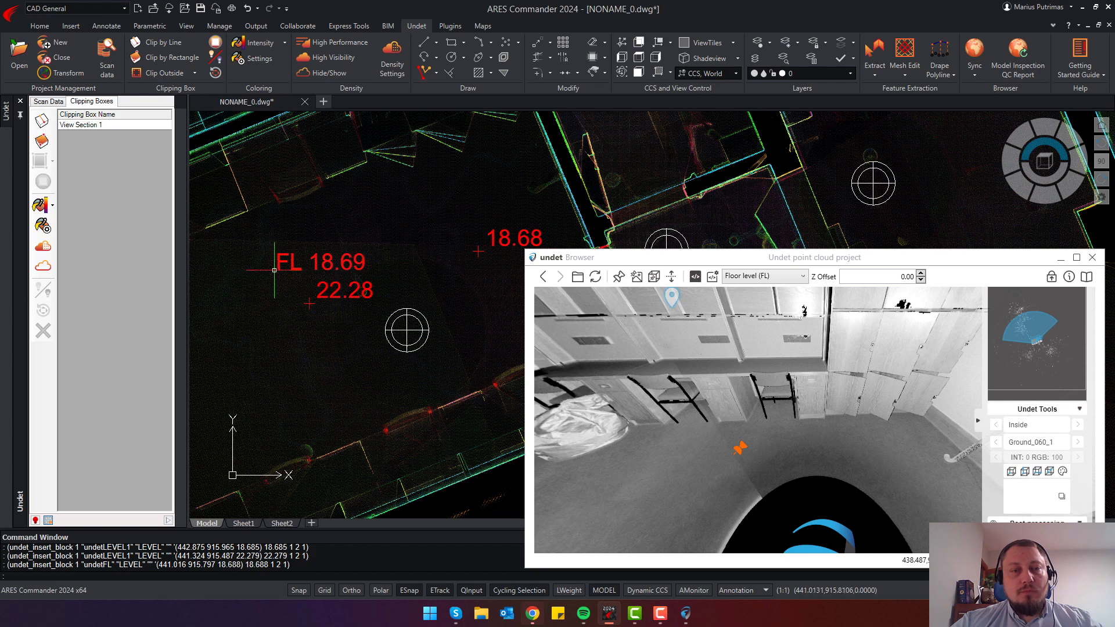
middle_click_drag(274, 270, 341, 250)
left_click(758, 277)
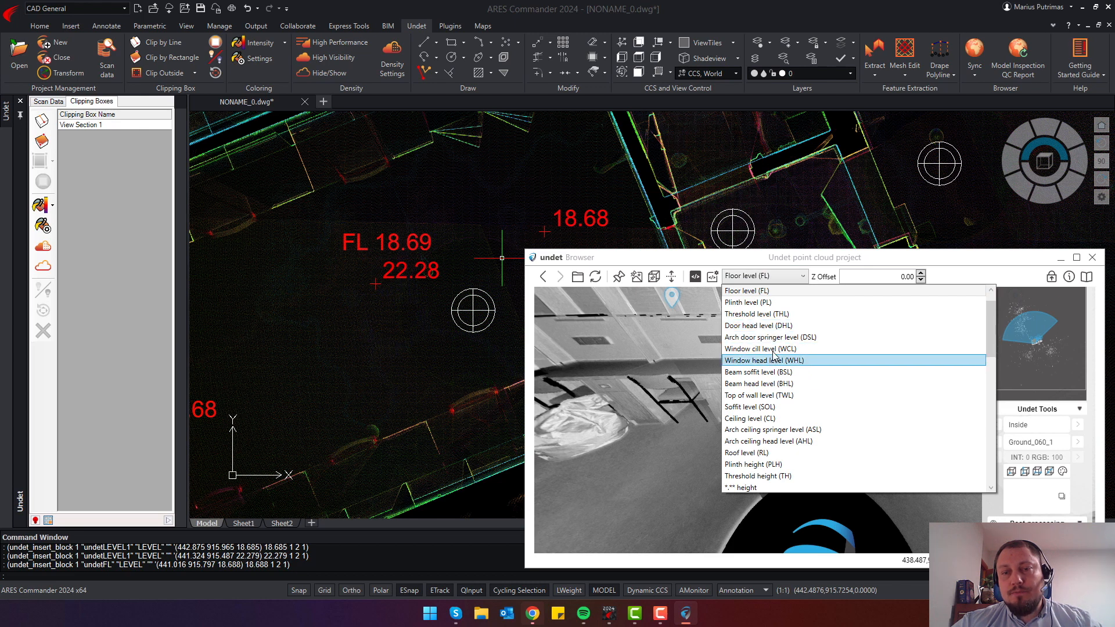
left_click(747, 420)
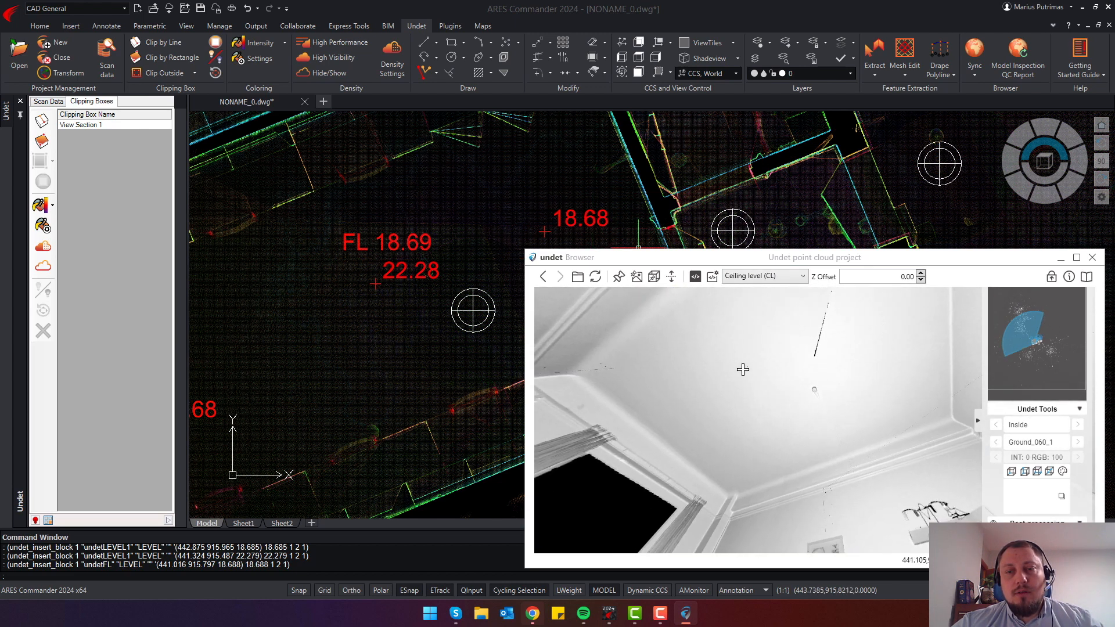
left_click(743, 369)
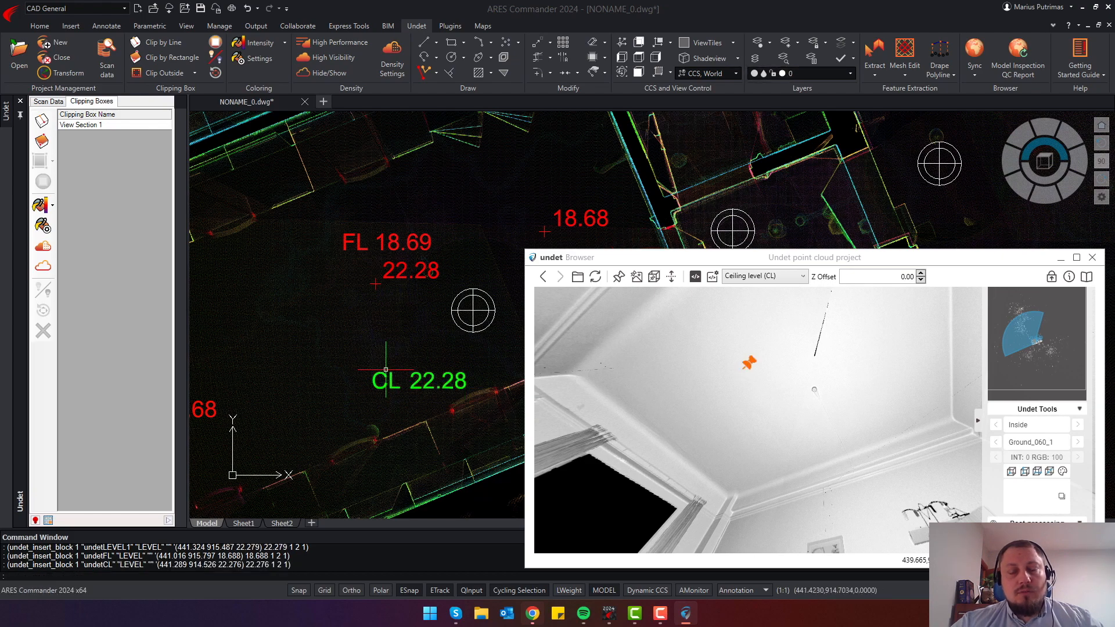
Insert a Floor level + Room height + Room name label by picking the floor and the ceiling in the Ground_060_1 panorama
scroll(378, 393, "down", 5)
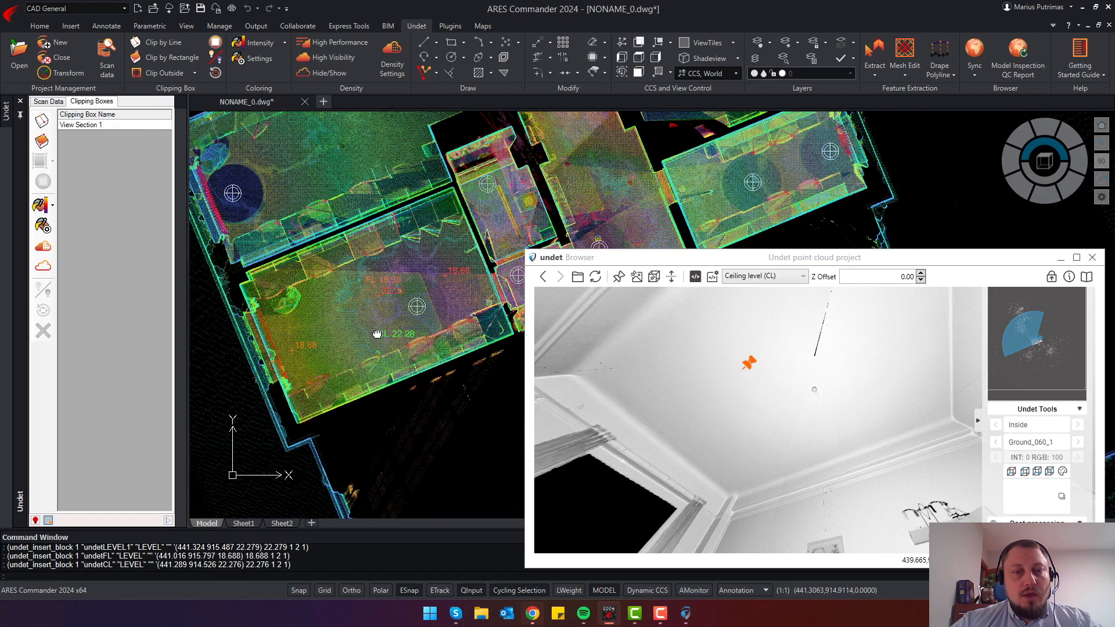
scroll(379, 337, "up", 3)
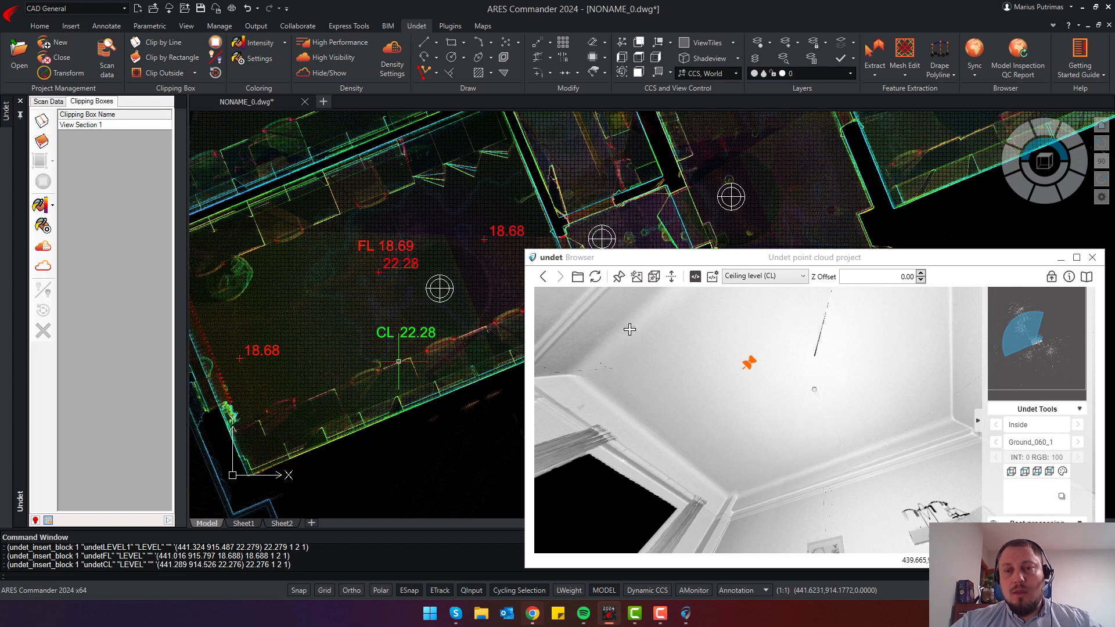
left_click(781, 277)
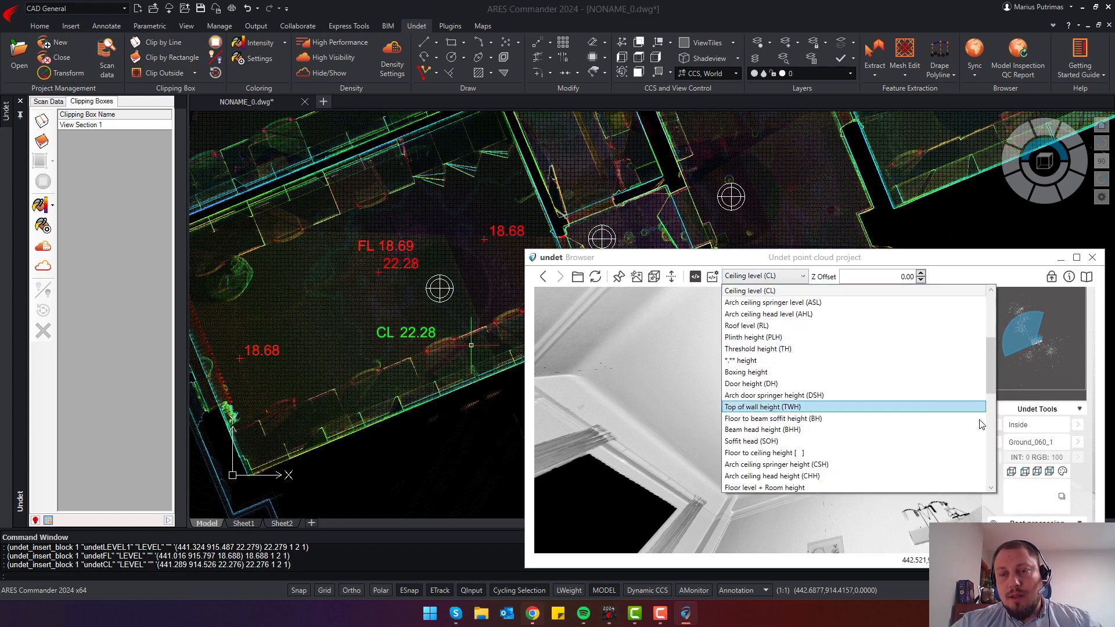
left_click_drag(995, 382, 994, 404)
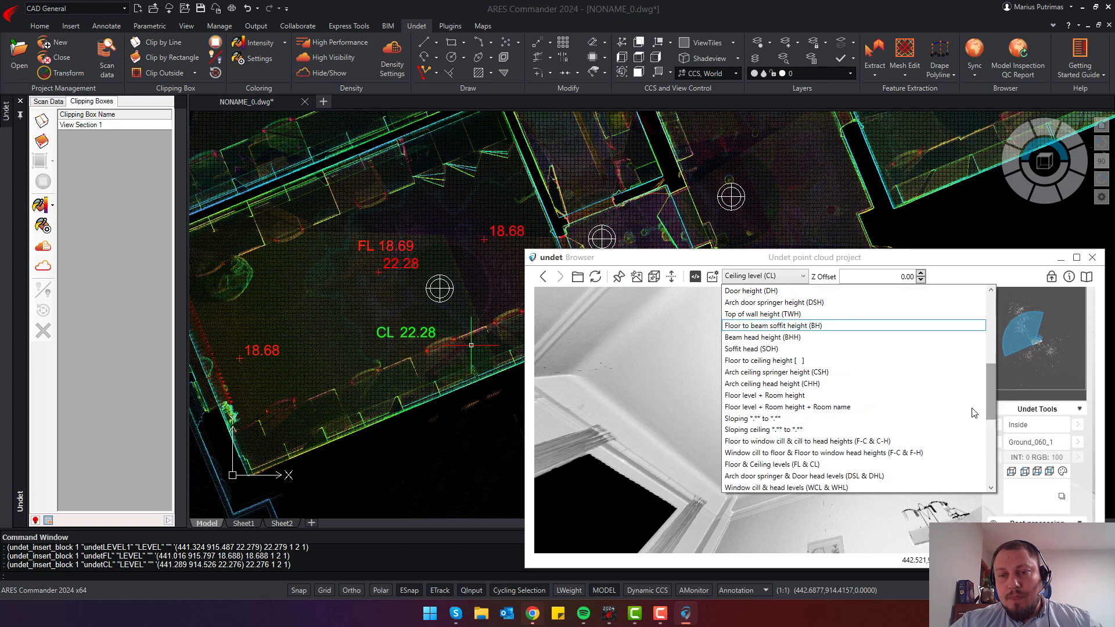
left_click(745, 407)
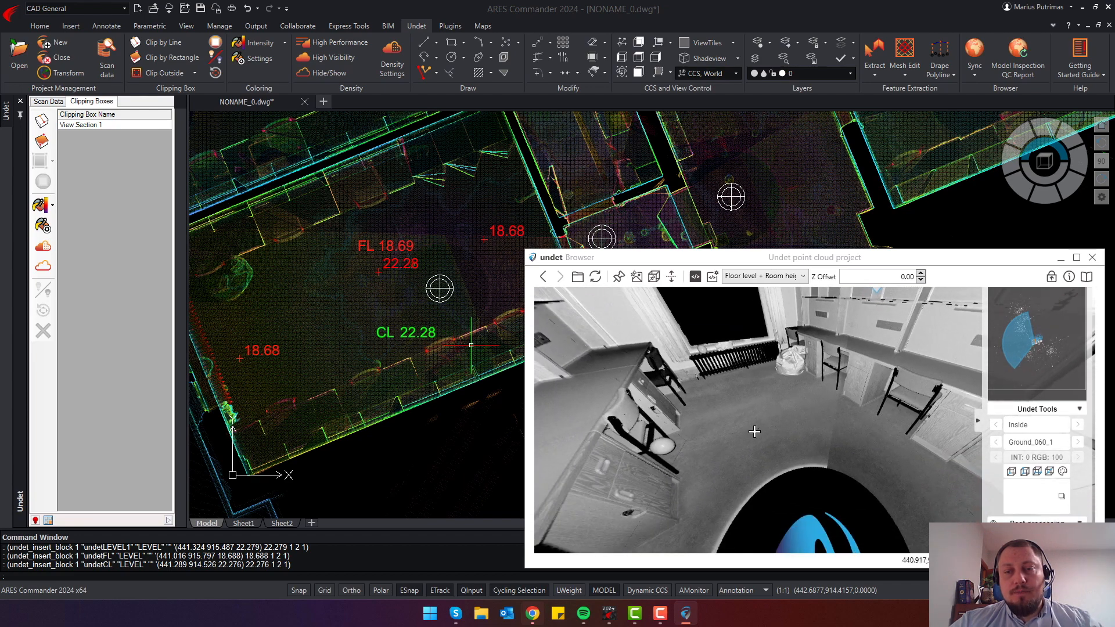
left_click(754, 432)
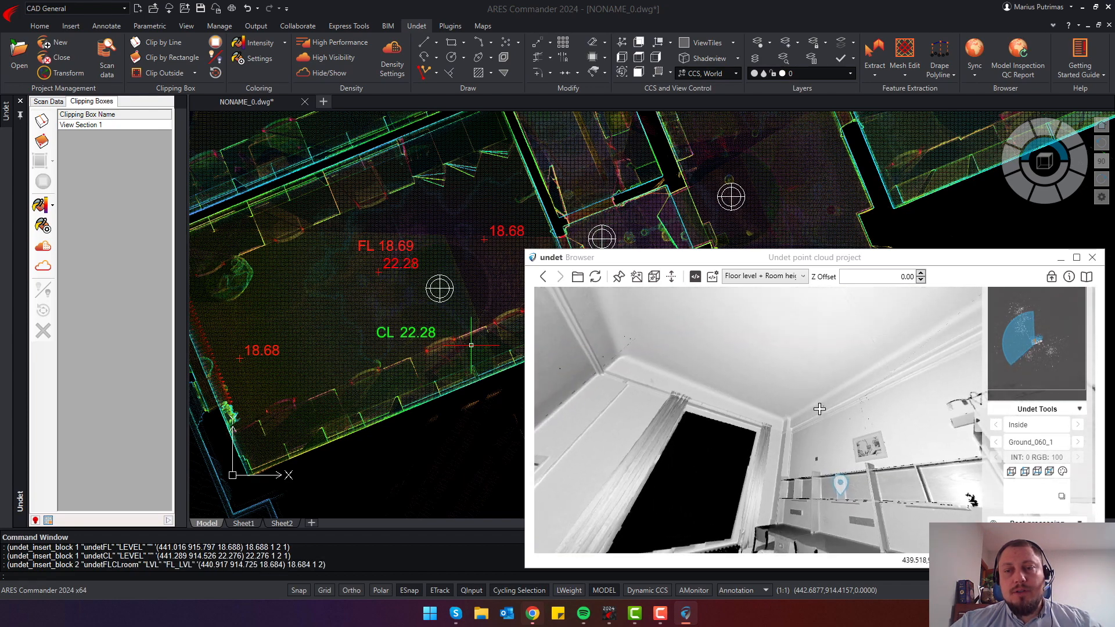
left_click(785, 326)
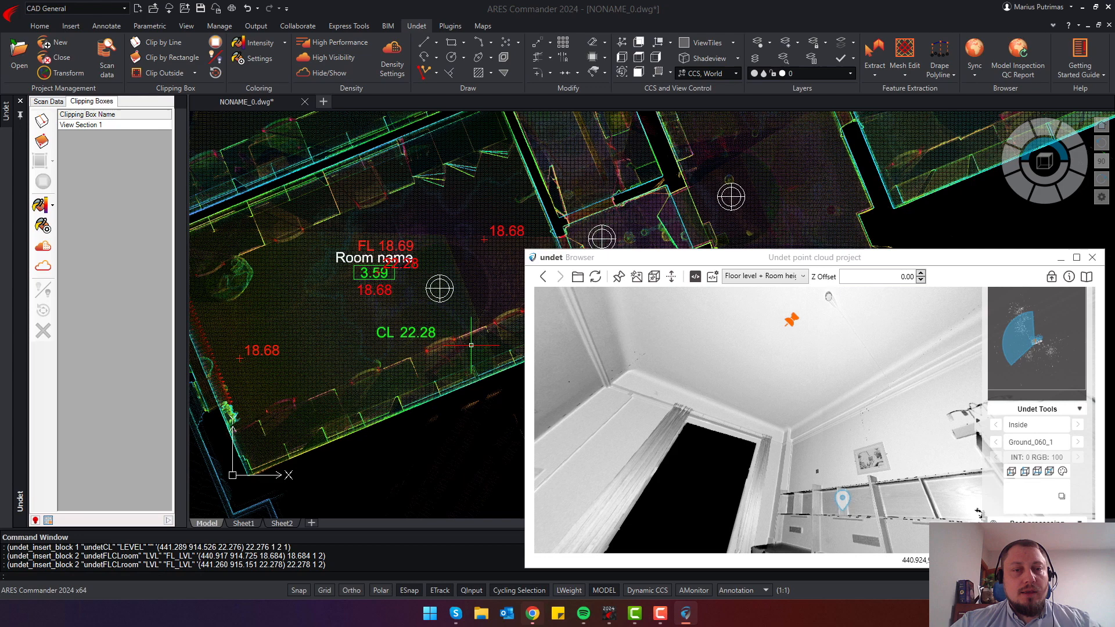
Move the room name label clear of the overlapping level marks, to free space beside the CL mark
scroll(359, 289, "up", 2)
left_click(362, 292)
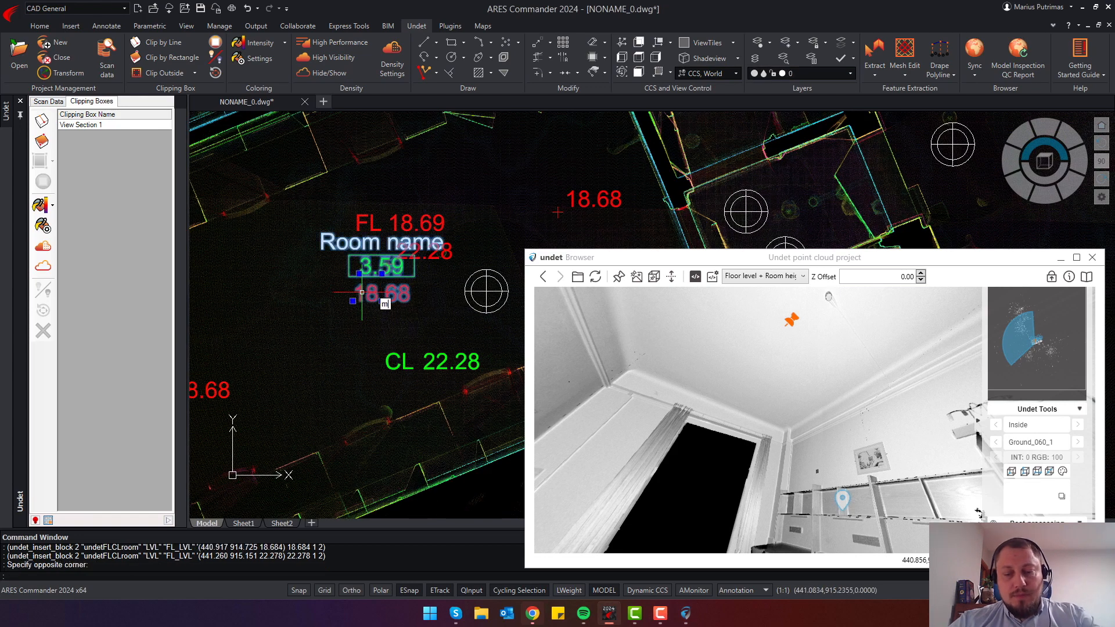
key("Return")
left_click(362, 292)
left_click(319, 350)
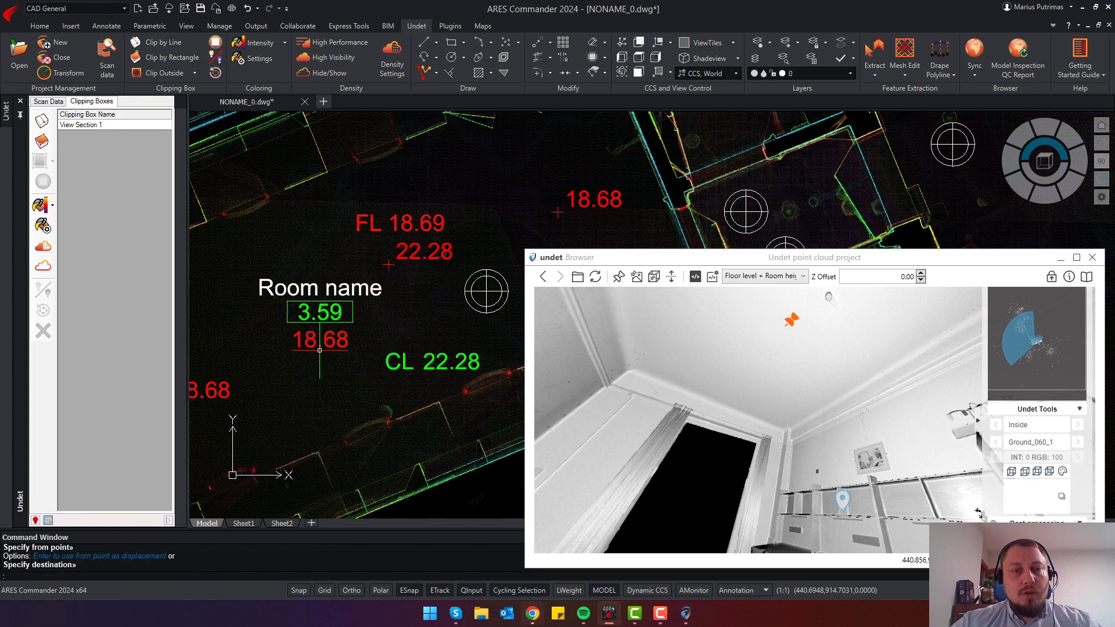
key("Escape")
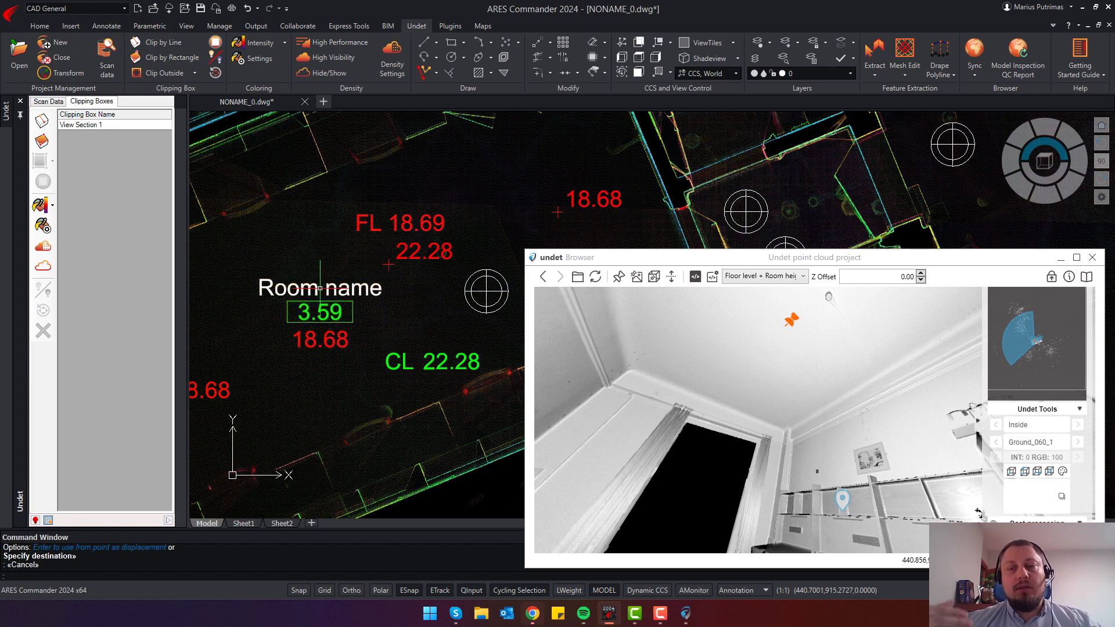
Open the Ground_050_1 panorama and choose the Floor to window cill & cill to head heights (F-C & C-H) template
scroll(320, 288, "down", 4)
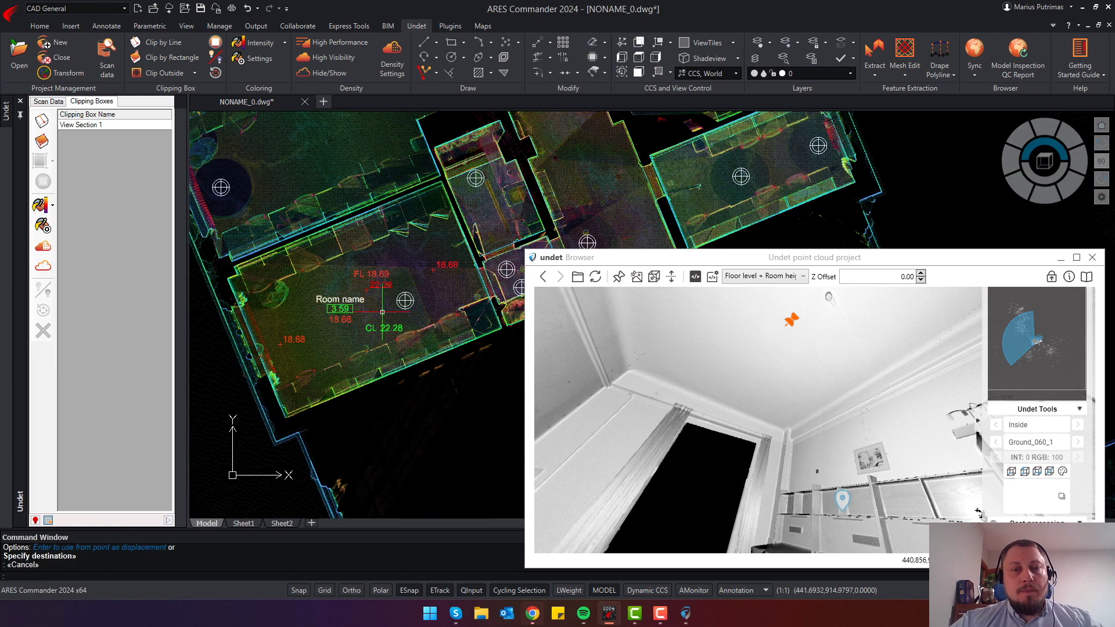
scroll(314, 261, "up", 2)
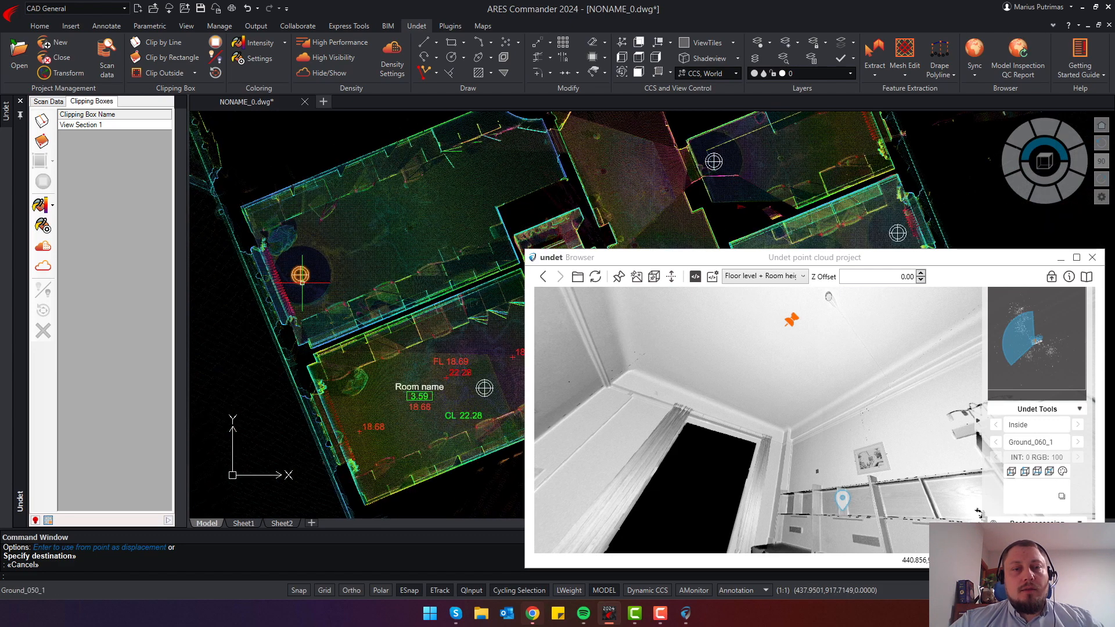
double_click(302, 278)
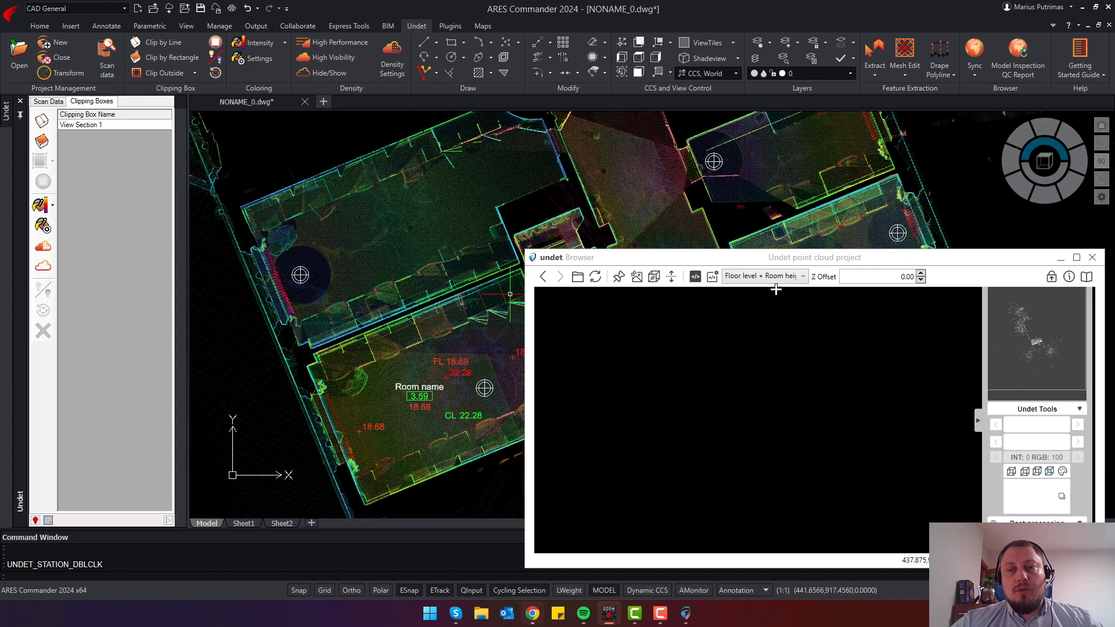
left_click(764, 277)
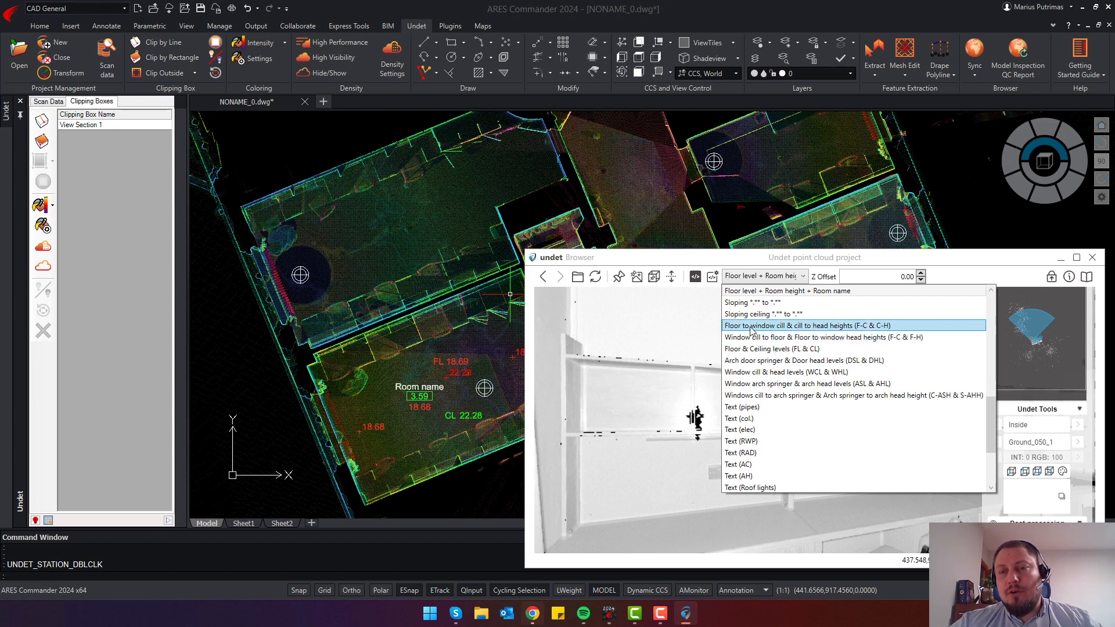
left_click(835, 327)
Insert the window height label by picking the floor, the window cill and the window head in the Ground_050_1 panorama
left_click_drag(713, 423, 840, 332)
left_click_drag(934, 476, 822, 437)
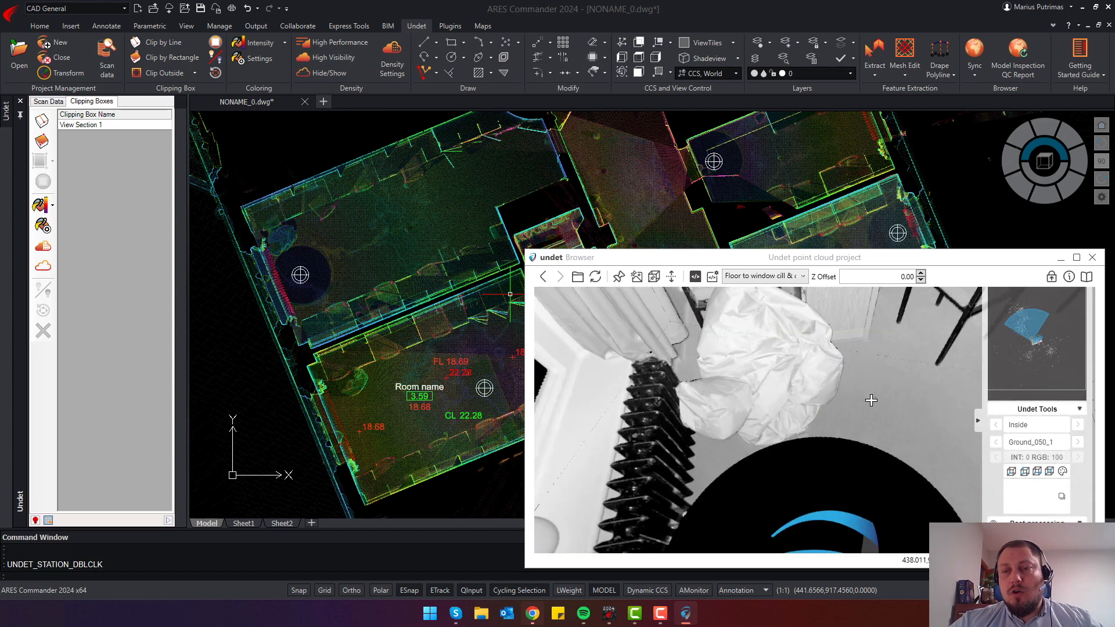
left_click_drag(682, 382, 896, 434)
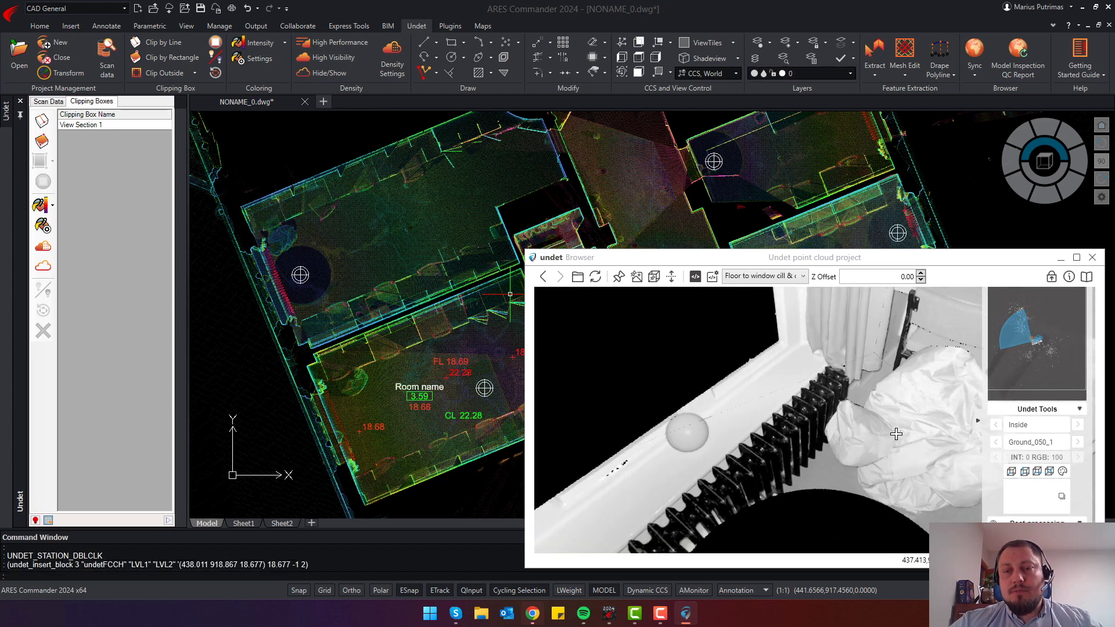
left_click(755, 403)
left_click_drag(734, 409, 726, 546)
left_click_drag(720, 383, 723, 553)
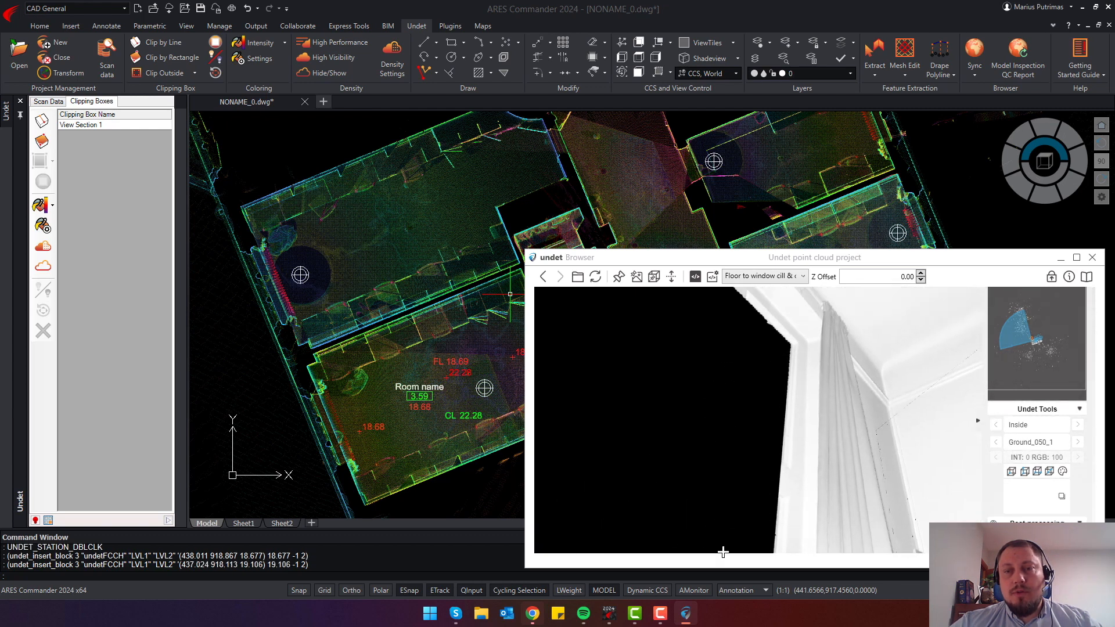
left_click_drag(729, 334, 732, 484)
left_click(739, 405)
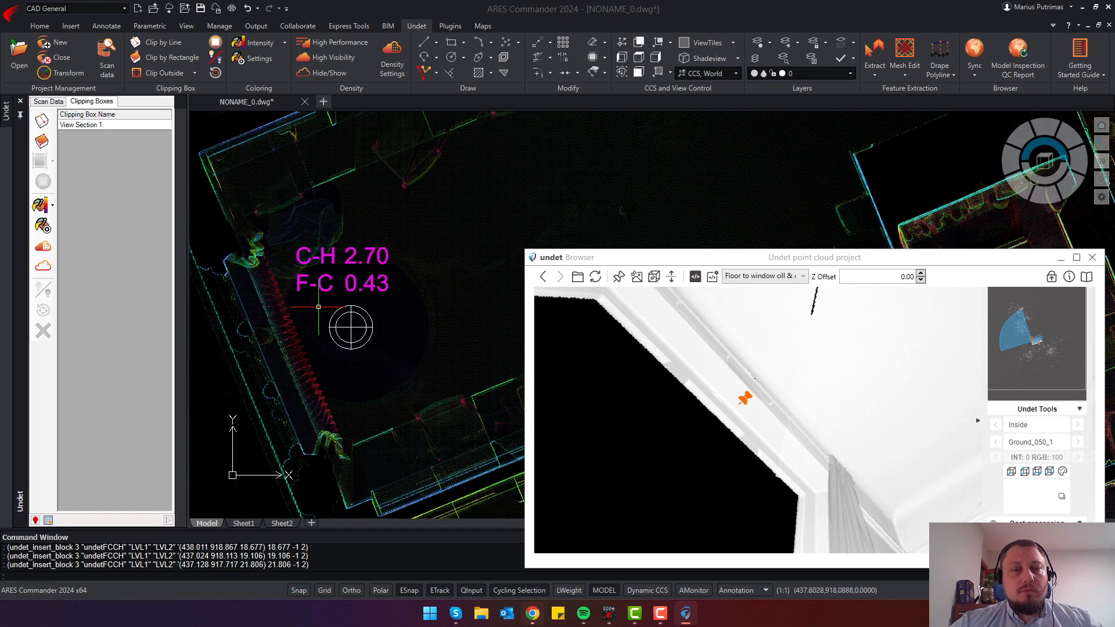
Move the C-H and F-C window height label outside the building, next to the window wall
left_click(318, 307)
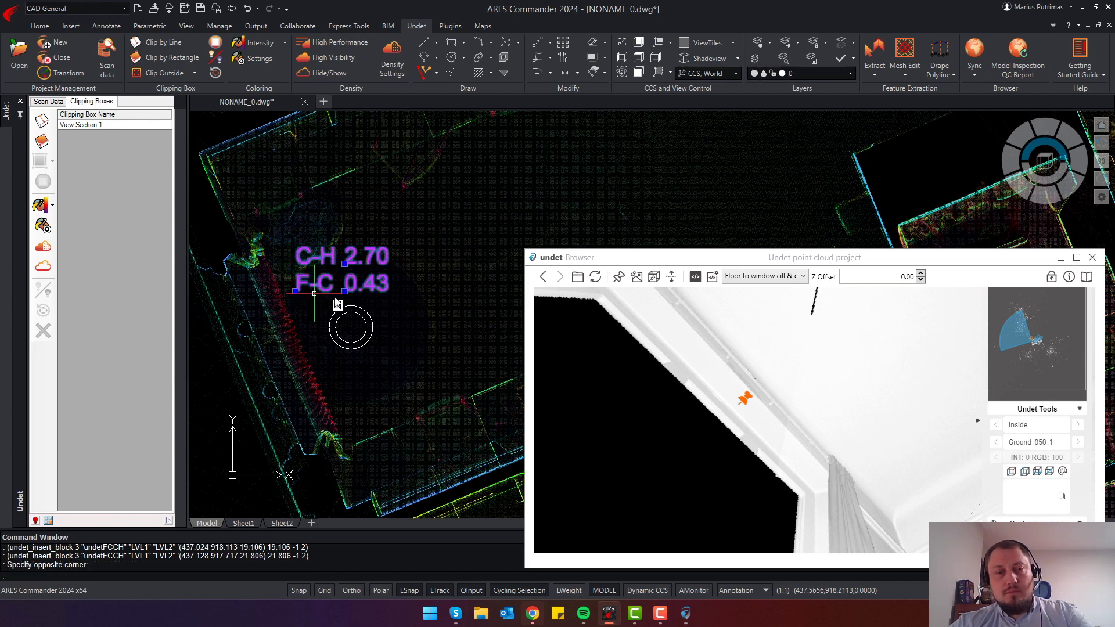
type("m")
key("Return")
left_click(296, 290)
middle_click_drag(293, 325, 341, 293)
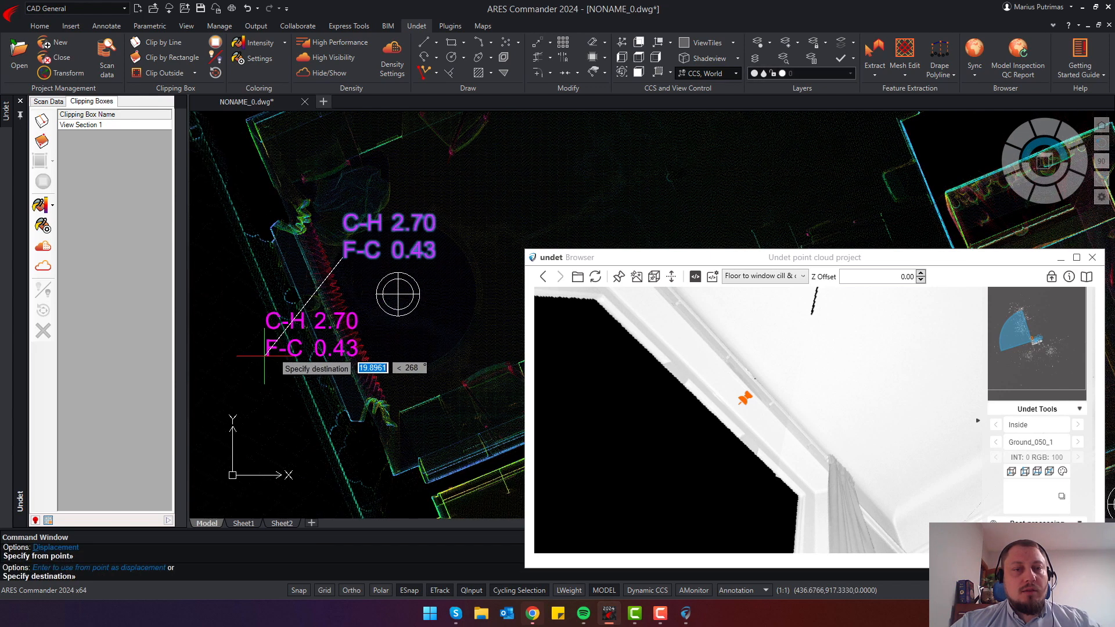
left_click(198, 363)
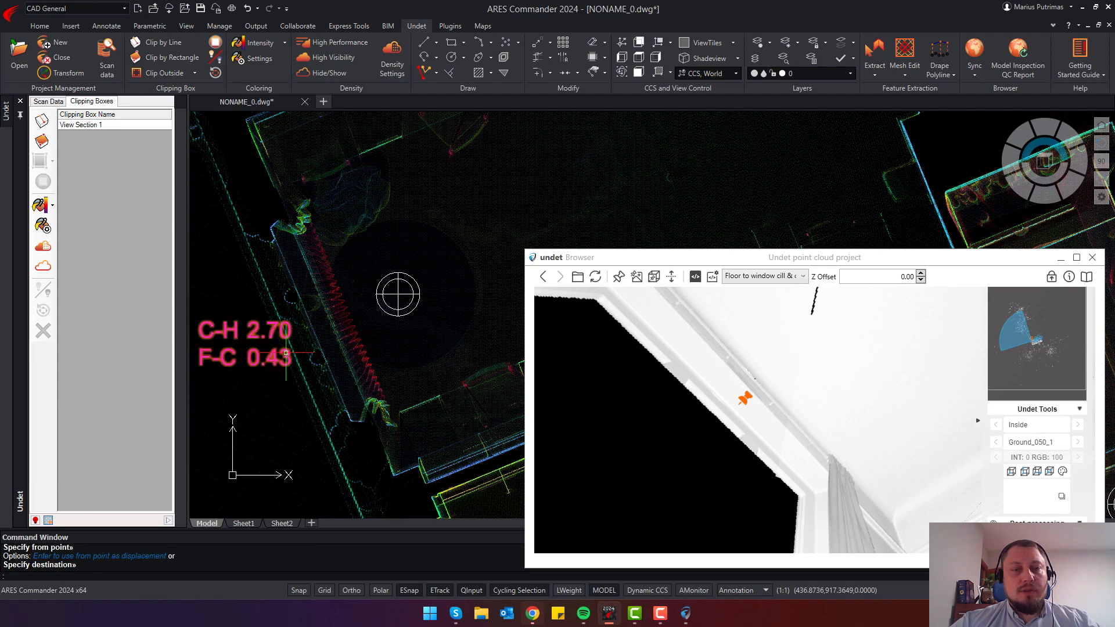
Open the Ground_057_1 panorama and choose the Door height (DH) template
scroll(285, 352, "down", 5)
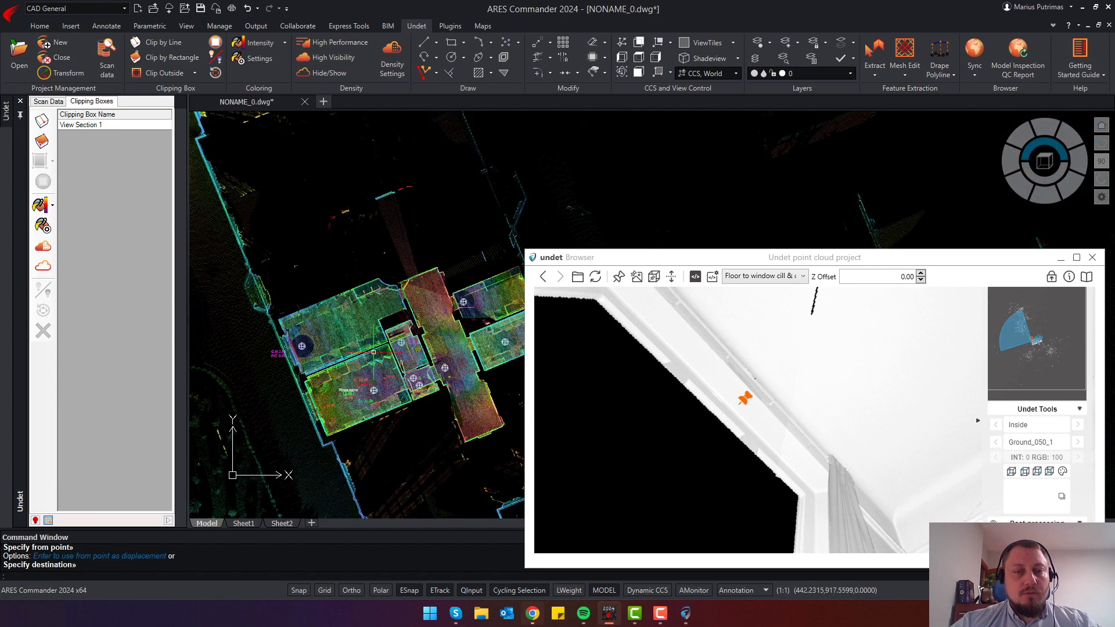
scroll(373, 352, "up", 5)
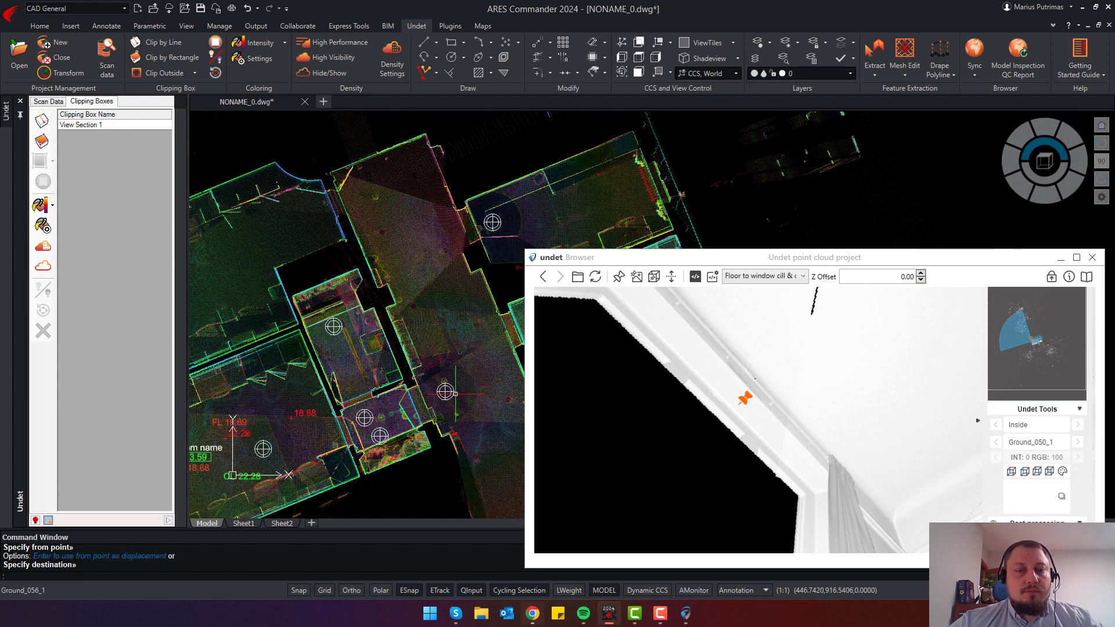
double_click(365, 417)
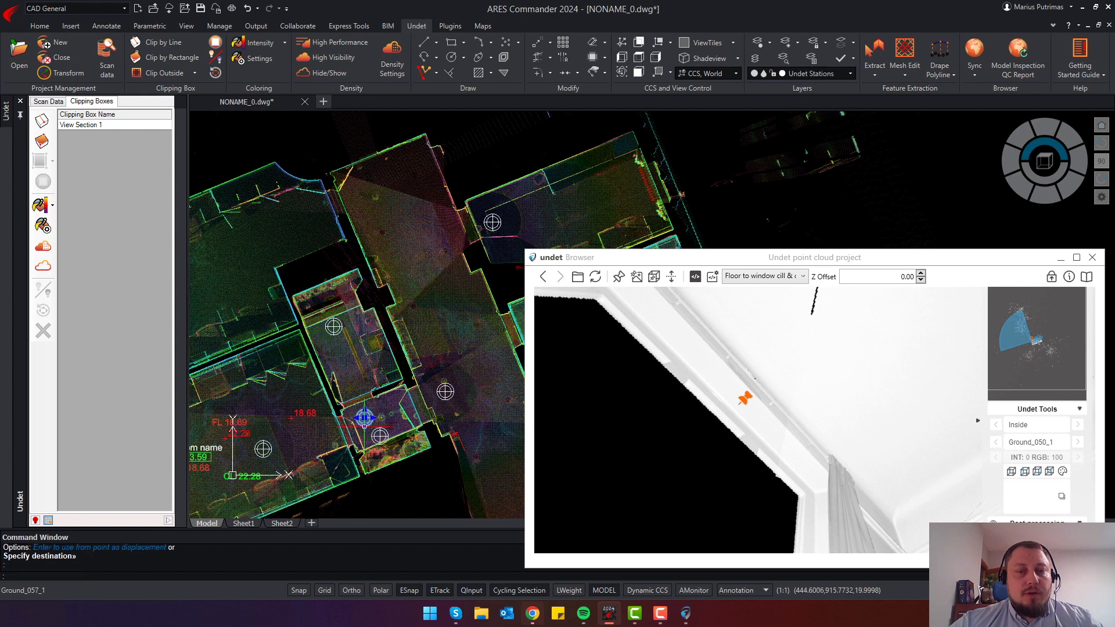
left_click(733, 278)
scroll(780, 389, "up", 3)
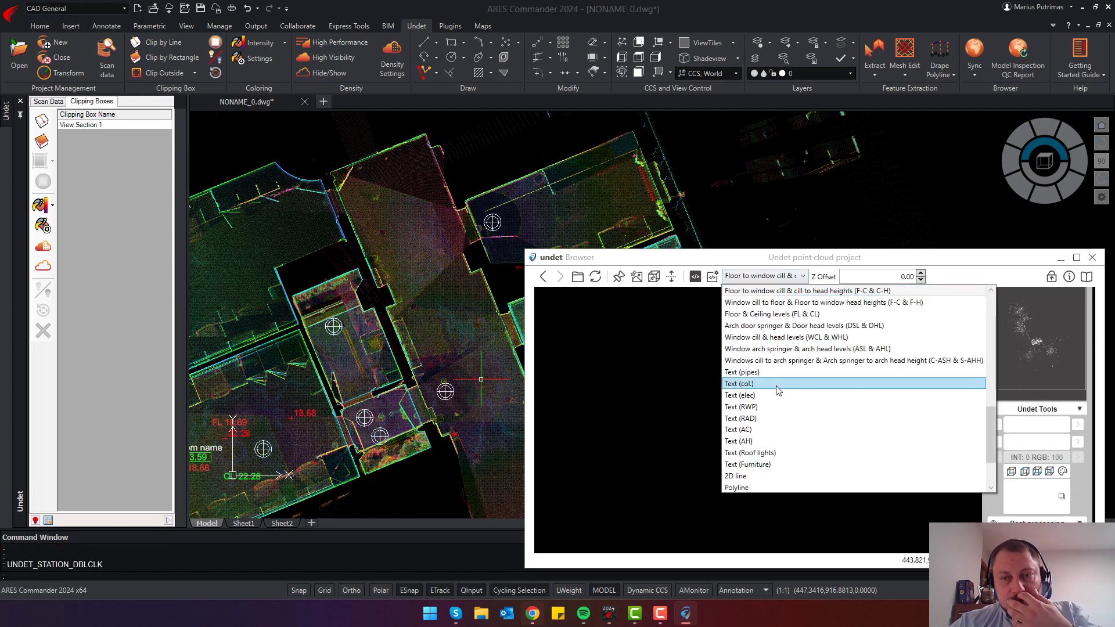
scroll(780, 389, "up", 2)
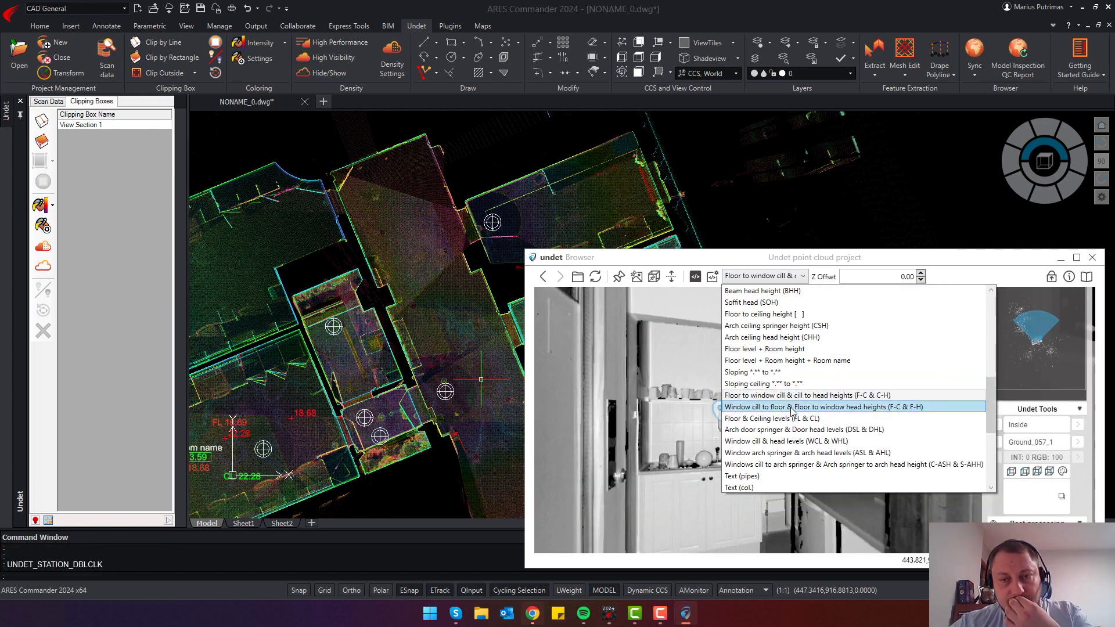
scroll(780, 410, "up", 5)
left_click(751, 413)
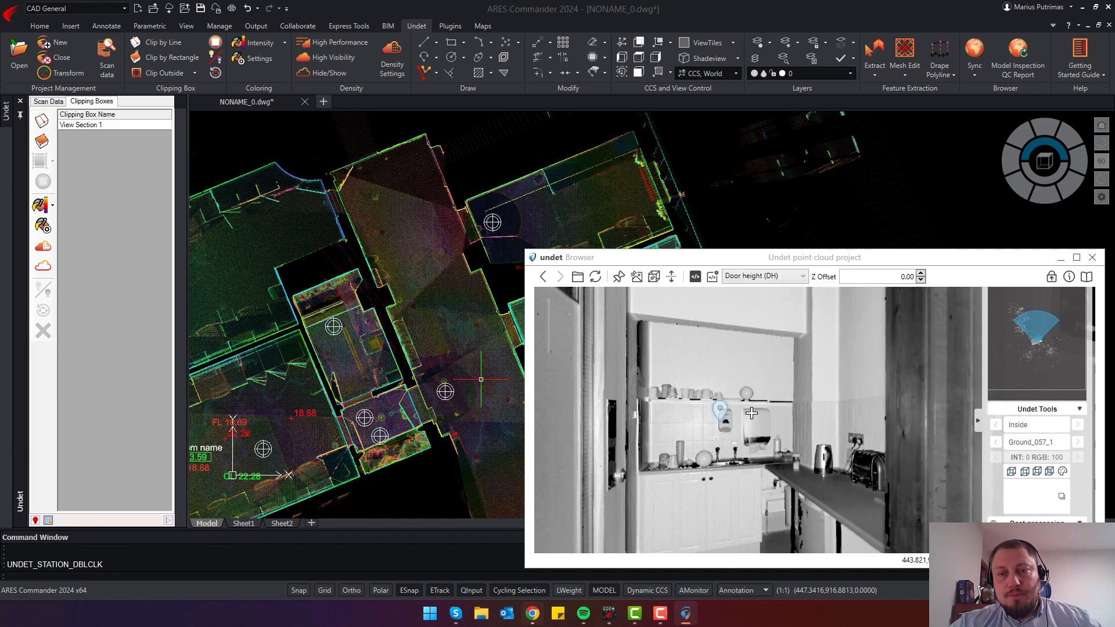
Insert the door height label by picking the floor and the underside of the door head in the Ground_057_1 panorama
double_click(720, 407)
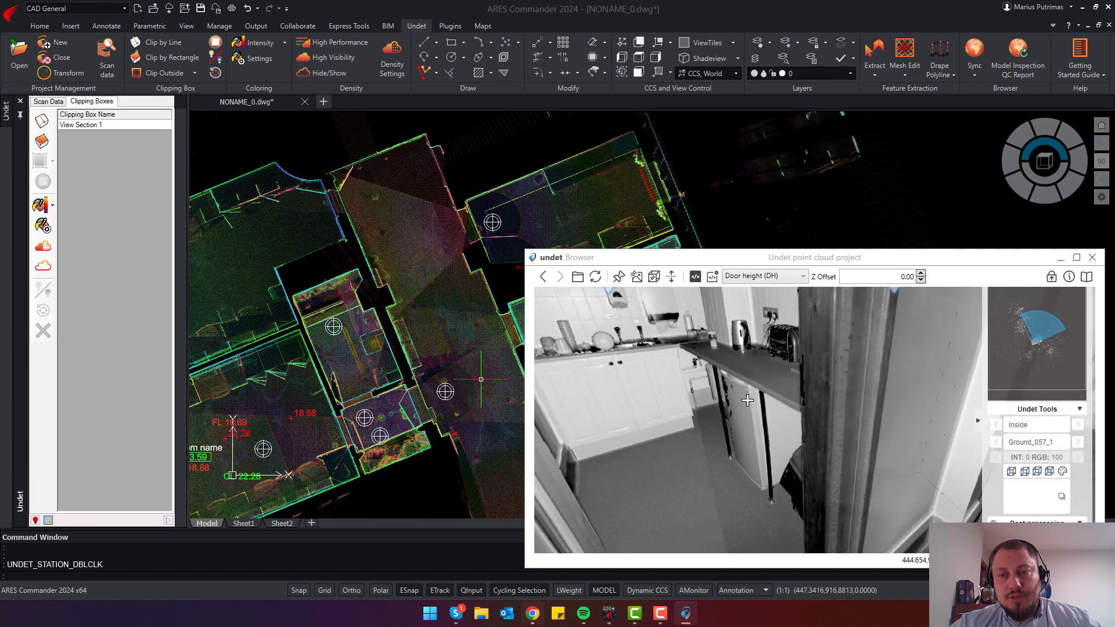
left_click(836, 439)
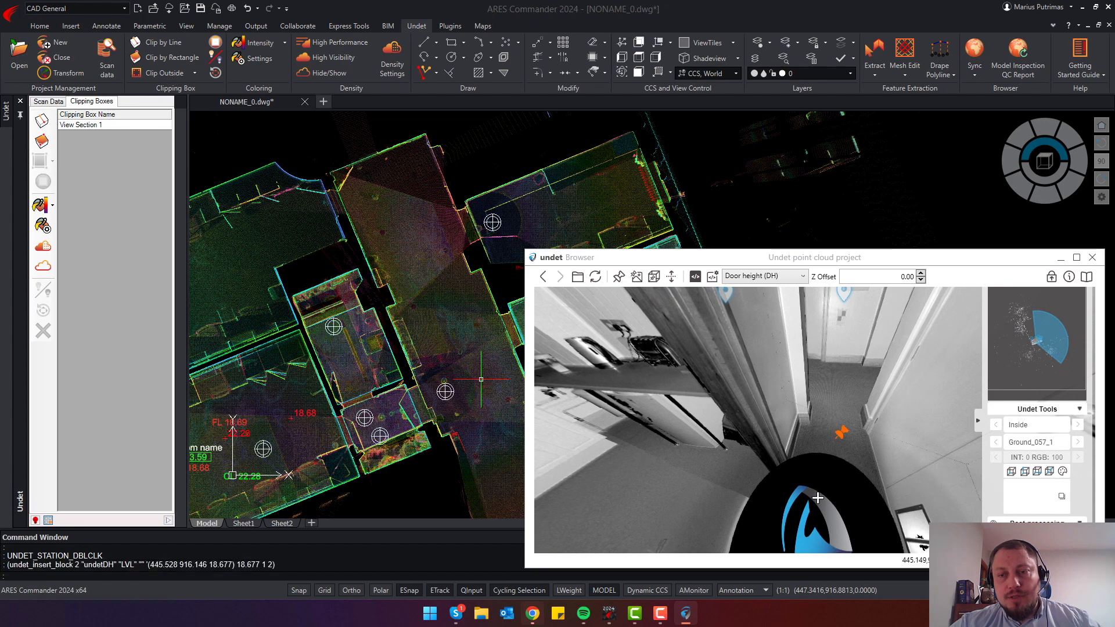
left_click_drag(818, 498, 741, 371)
left_click(741, 371)
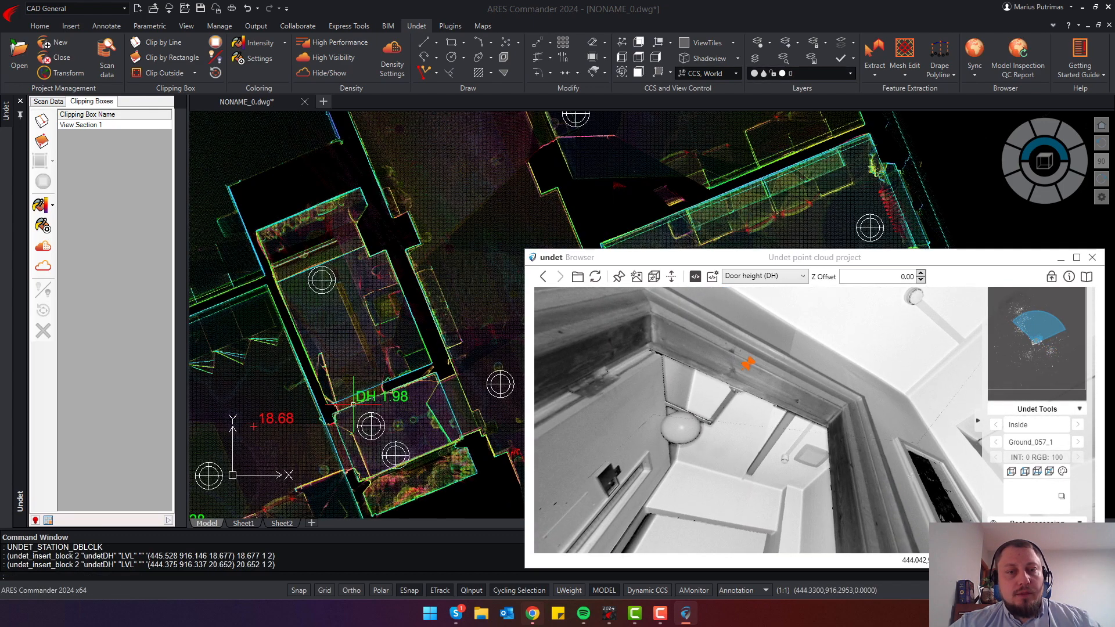
scroll(316, 374, "down", 2)
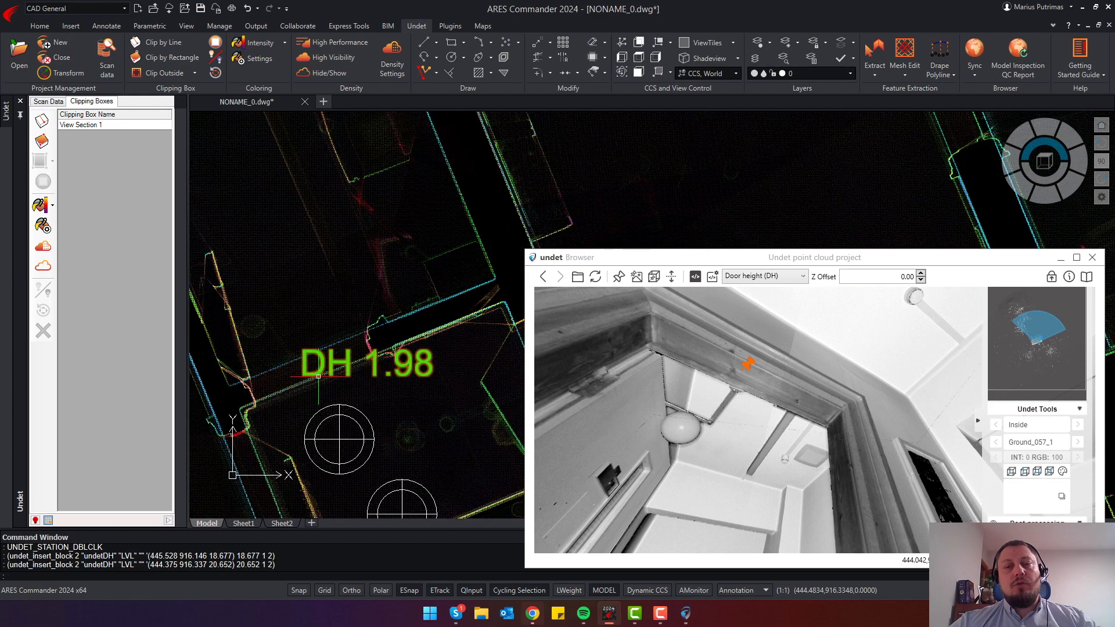
scroll(318, 376, "down", 6)
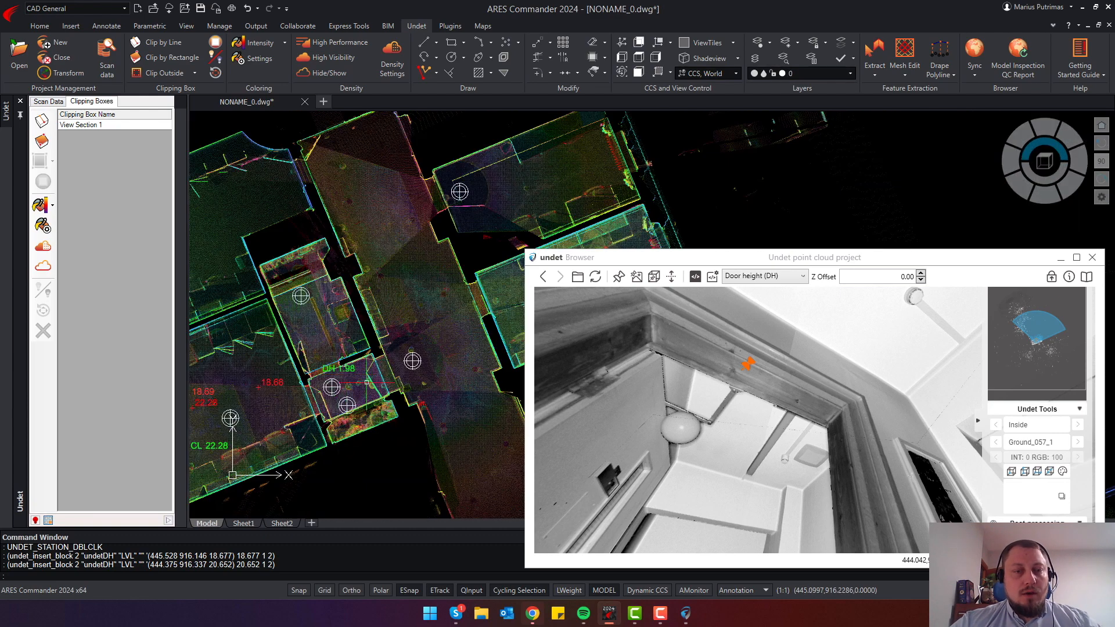
middle_click_drag(365, 394, 354, 358)
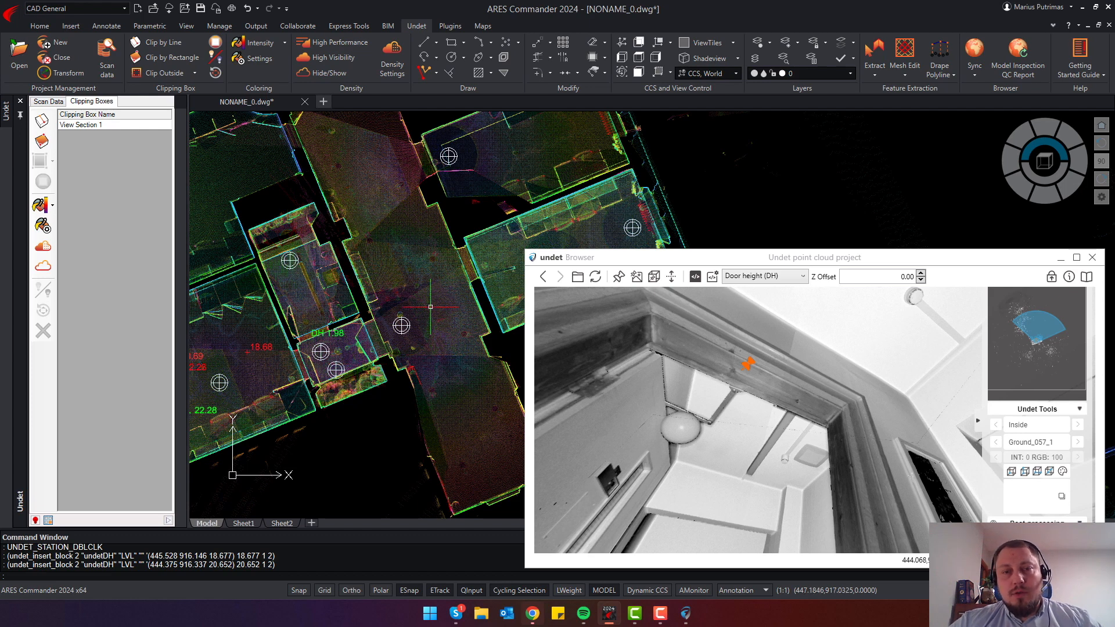
Examine the available label templates and the script values behind them in the template options, leaving them unmodified
left_click(755, 277)
scroll(842, 355, "down", 1)
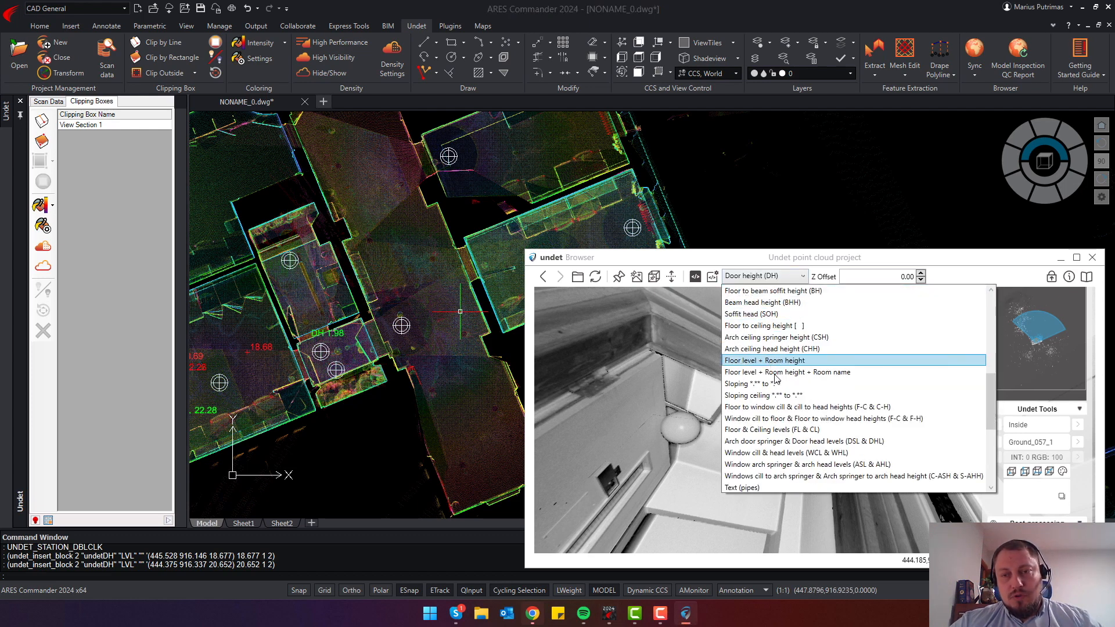
left_click_drag(992, 416, 998, 299)
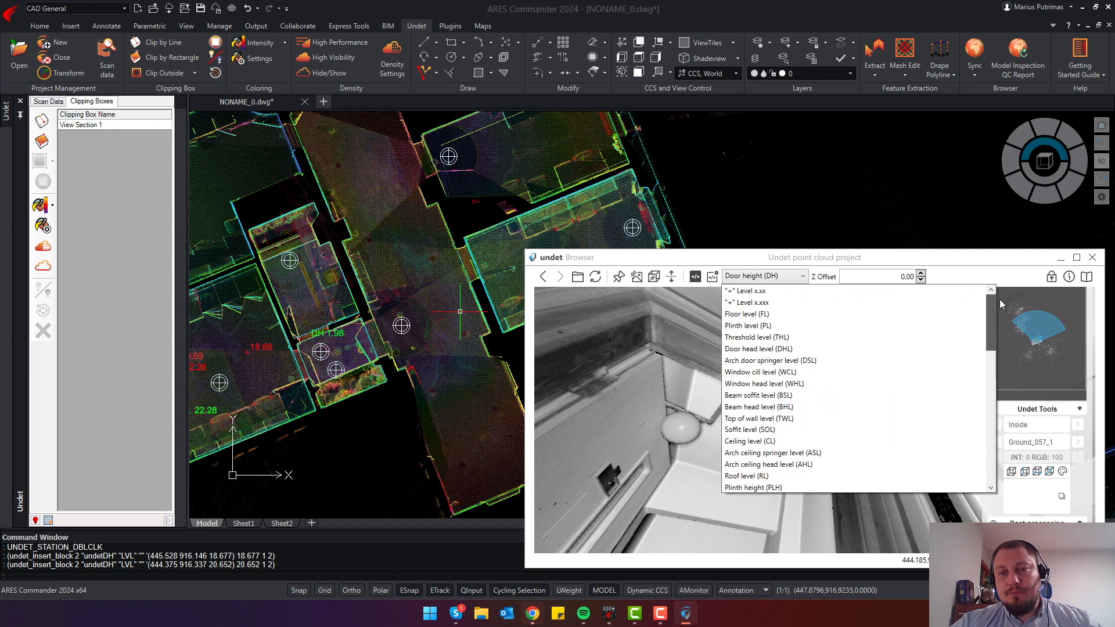
left_click(713, 278)
left_click(713, 278)
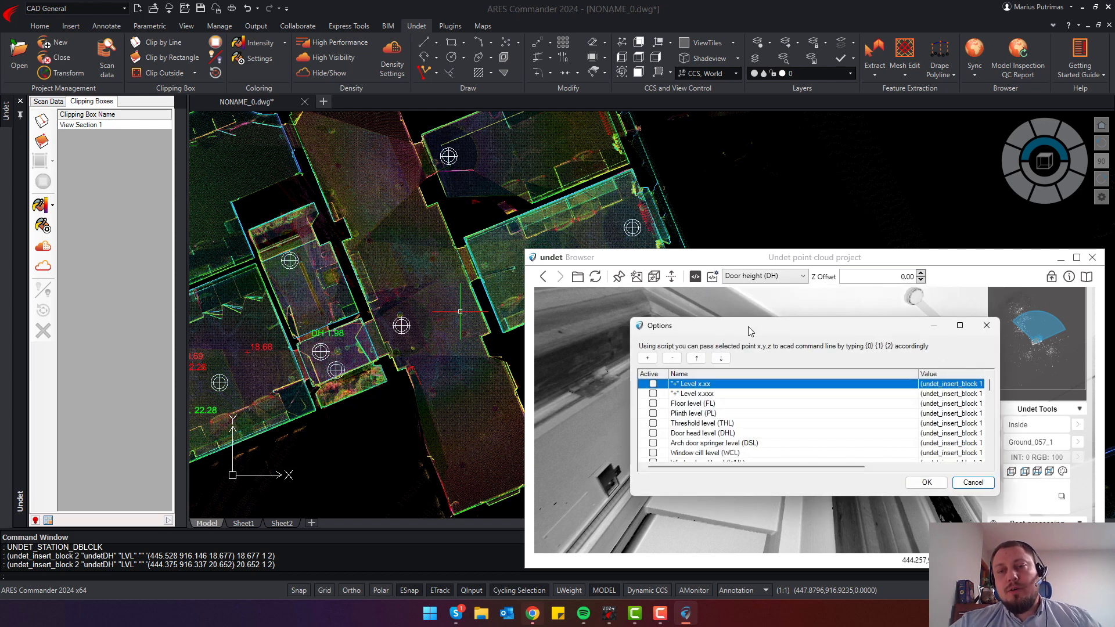
left_click_drag(749, 331, 690, 319)
left_click_drag(732, 454, 835, 454)
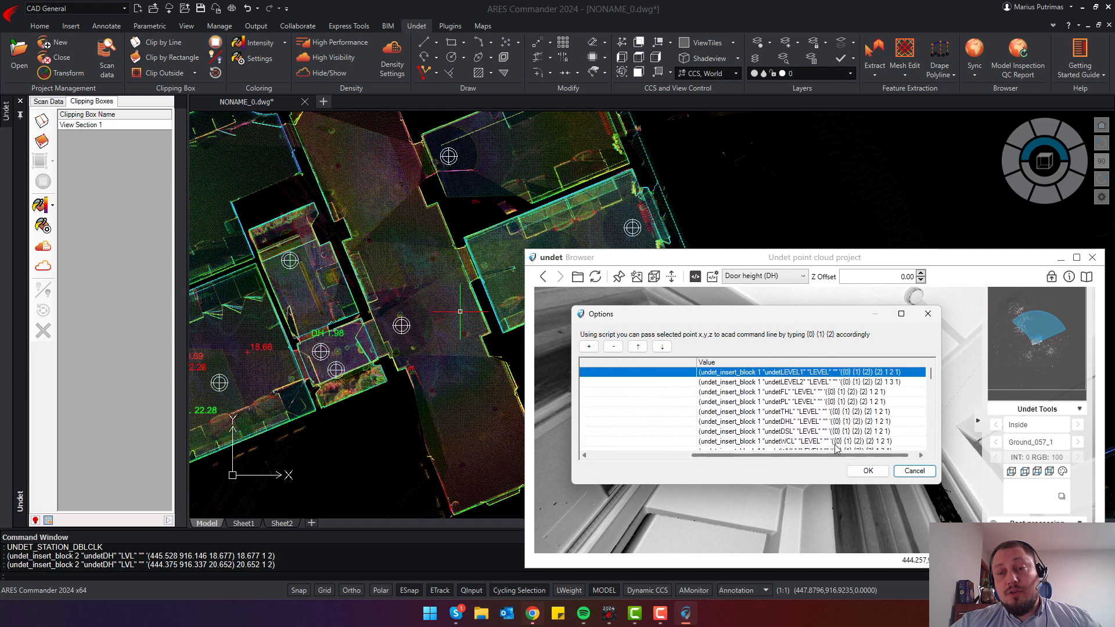
left_click(825, 394)
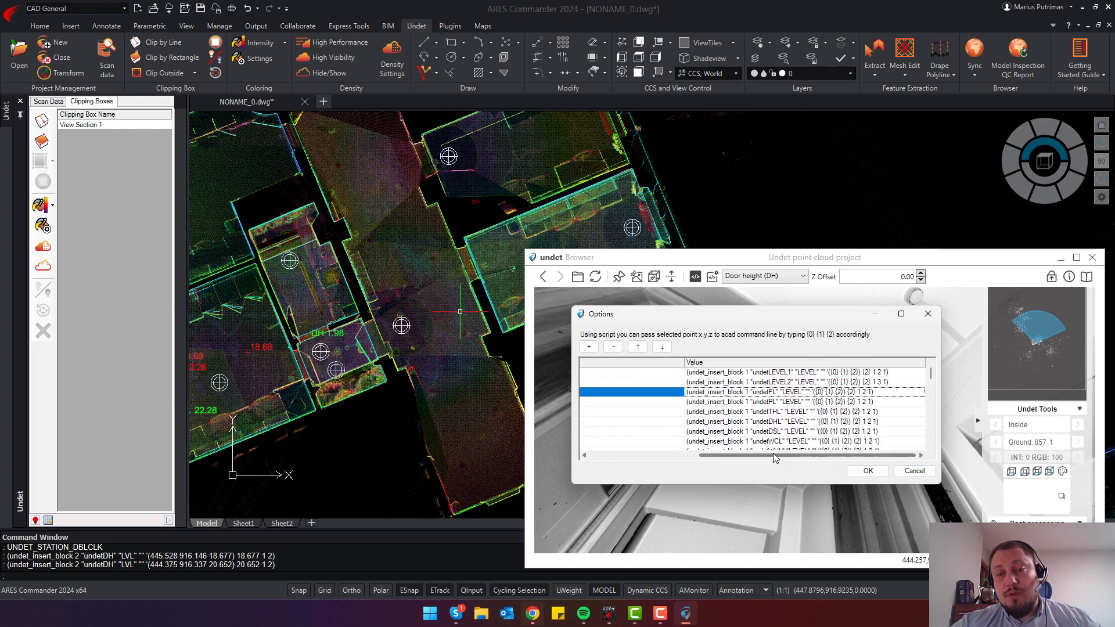
left_click_drag(772, 453, 656, 456)
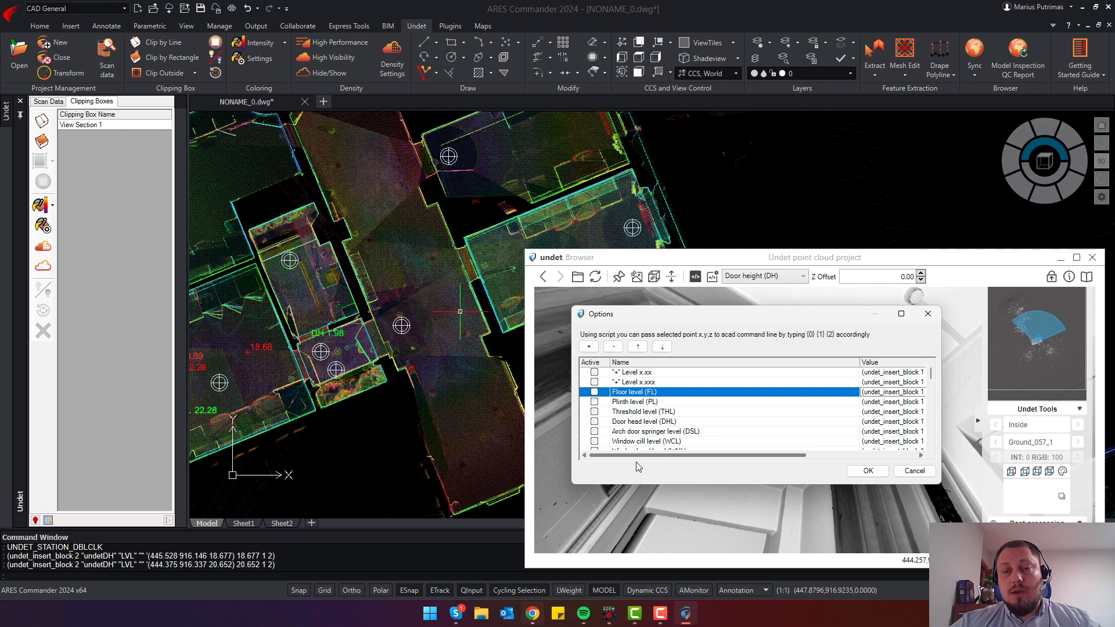
left_click_drag(636, 461, 662, 472)
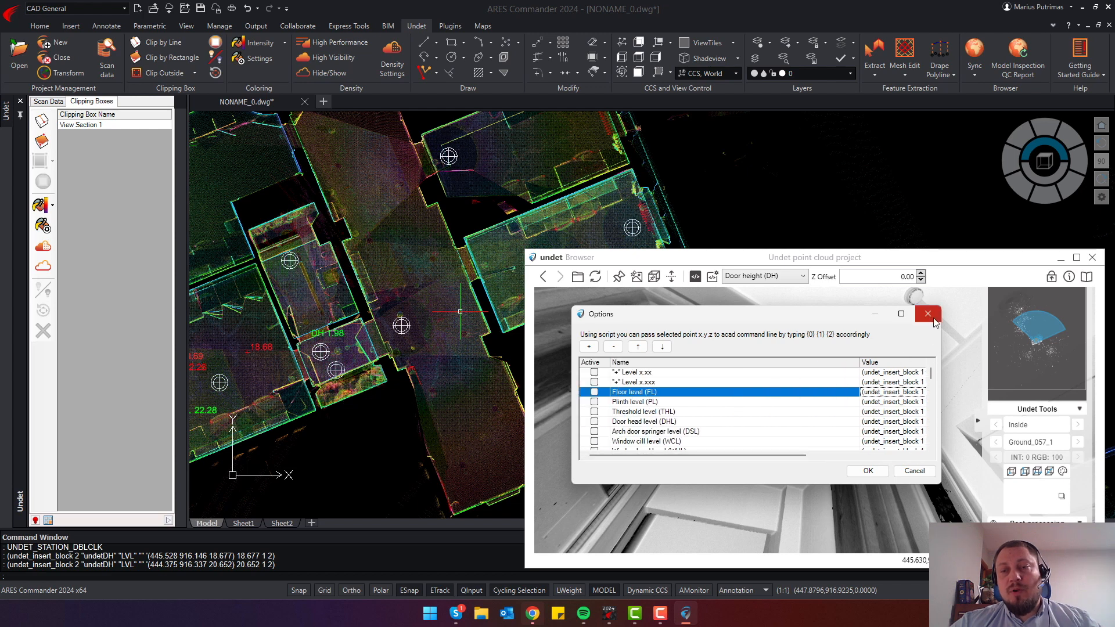
left_click(928, 314)
left_click(570, 346)
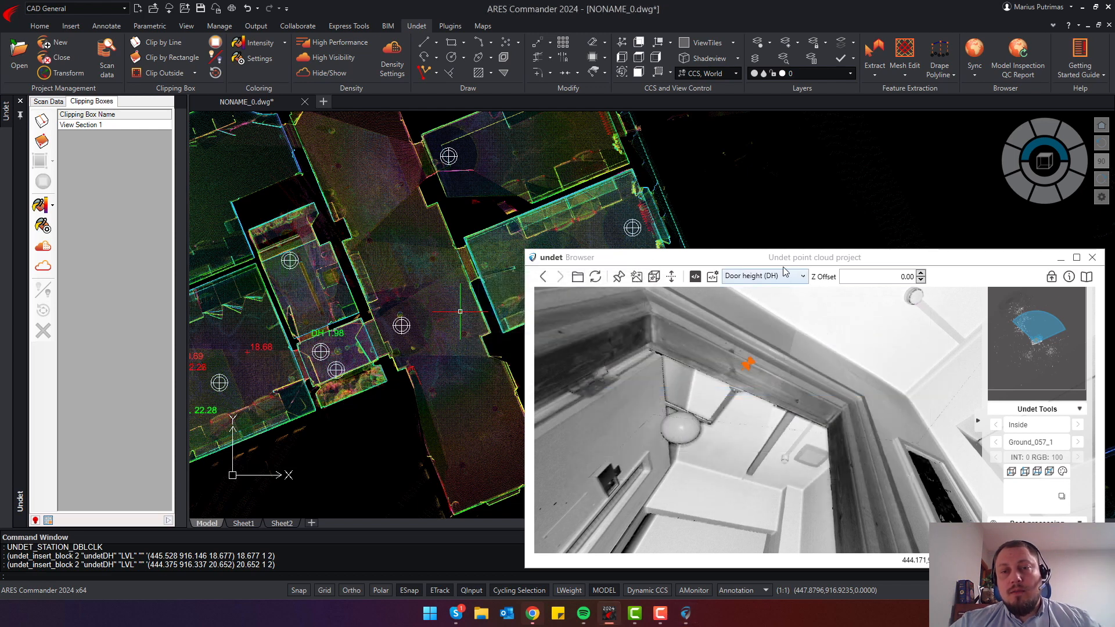
left_click(775, 276)
scroll(772, 385, "down", 3)
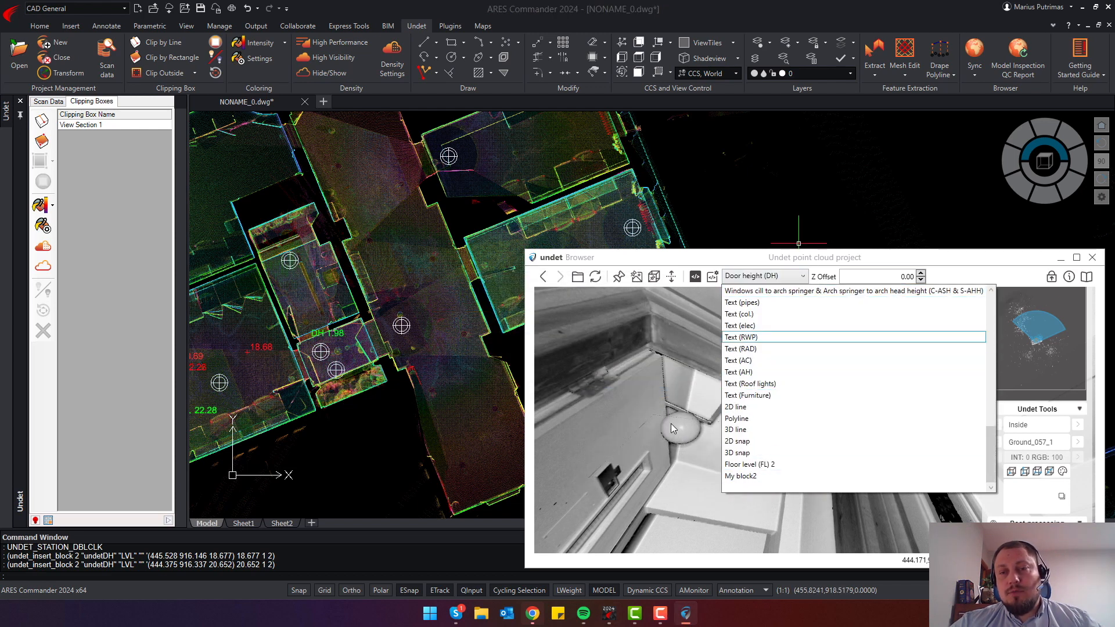
left_click(372, 373)
left_click(734, 382)
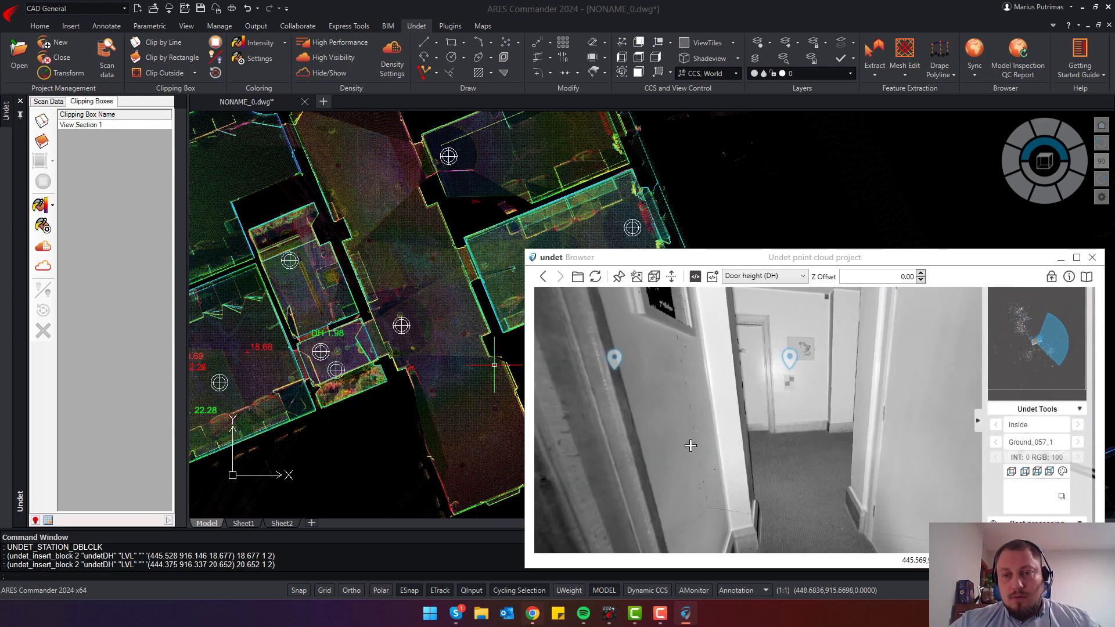
left_click(711, 368)
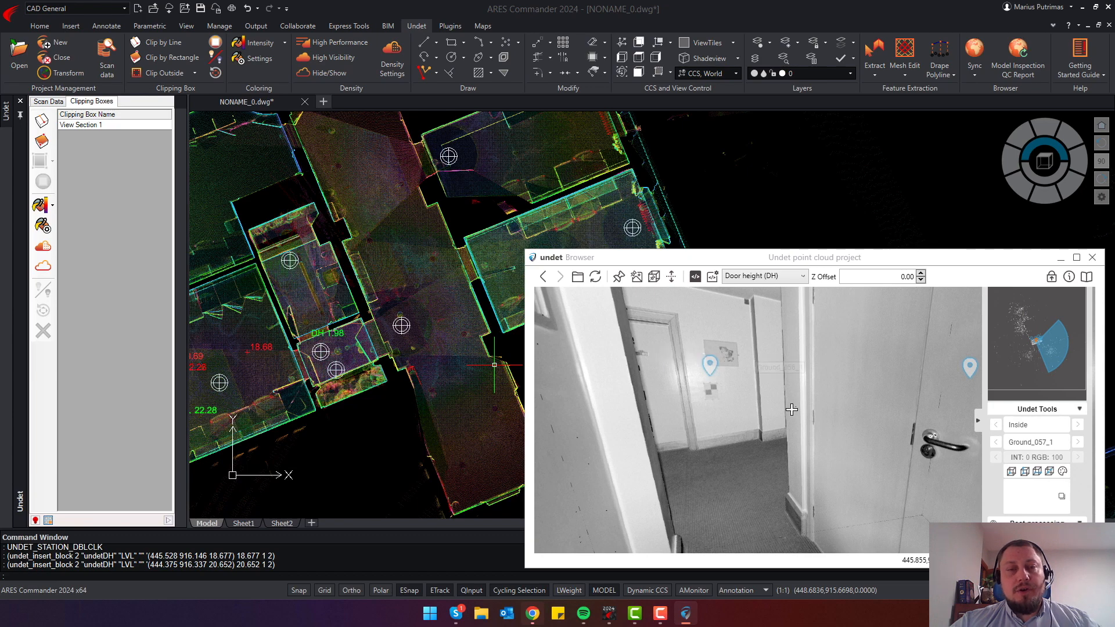
scroll(477, 302, "down", 2)
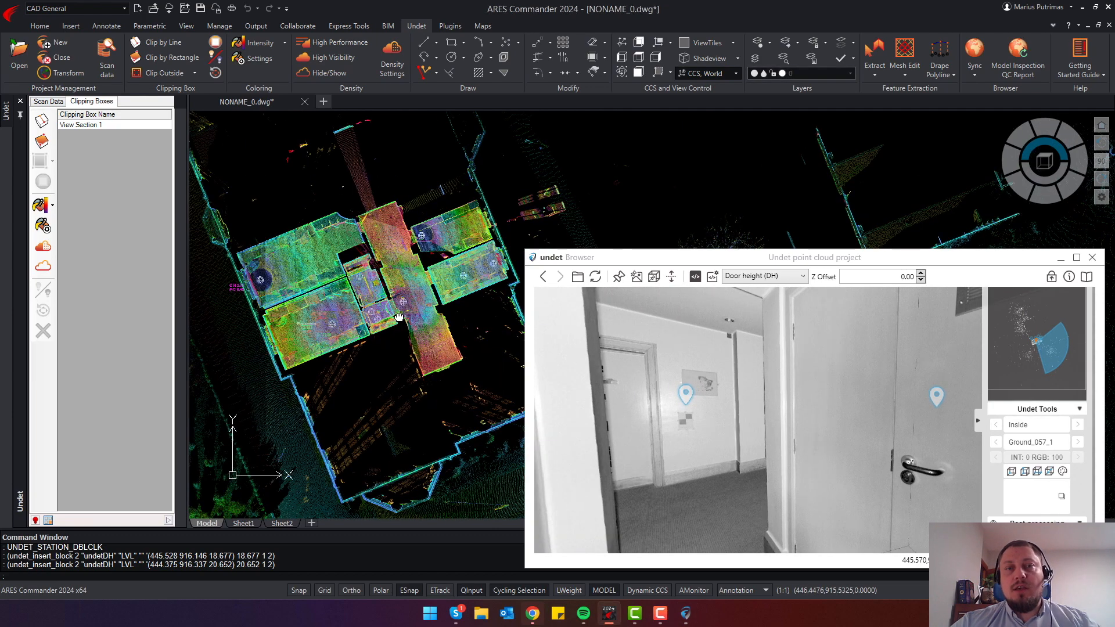